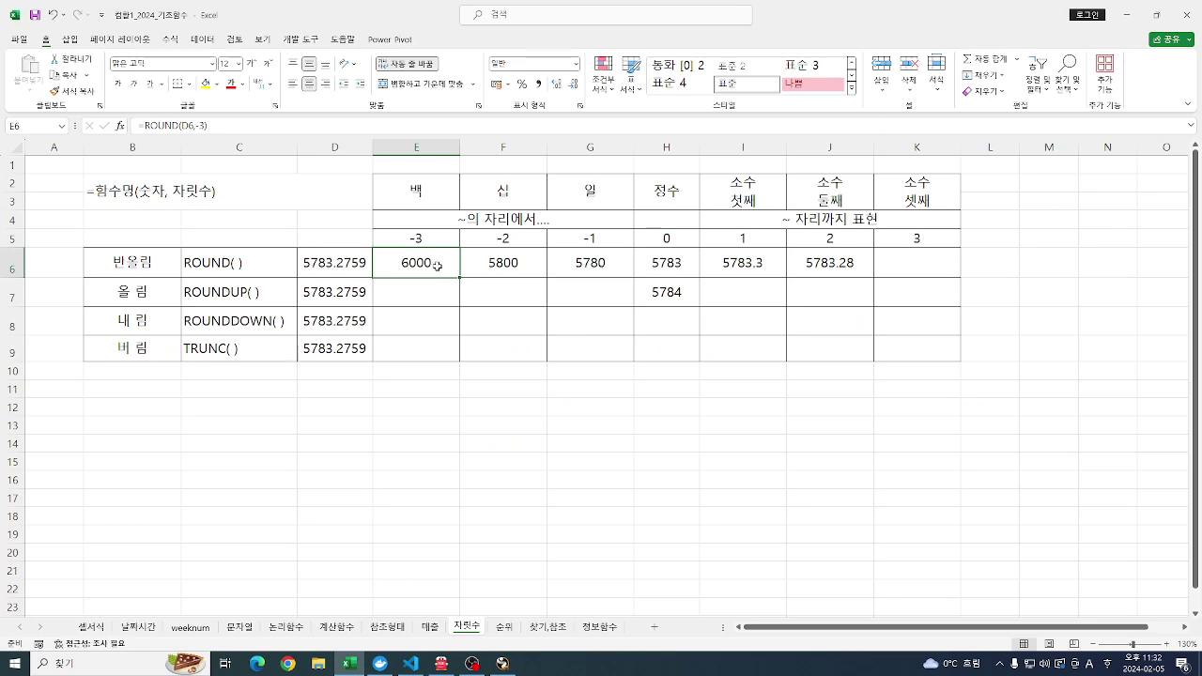
# - Clear the results in E6:L10 and enter =ROUND(D6,0) in H6 to round the number to an integer
pyautogui.moveTo(438, 266); pyautogui.dragTo(963, 363)
pyautogui.press('Delete')
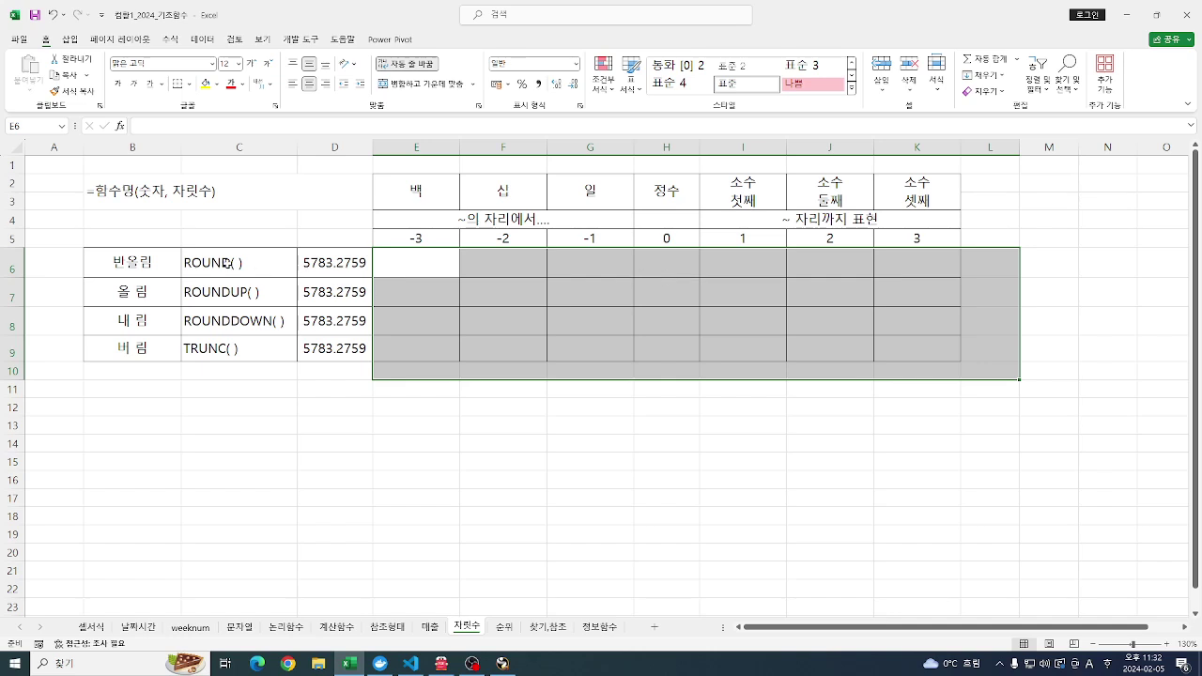
pyautogui.click(665, 266)
pyautogui.doubleClick(664, 263)
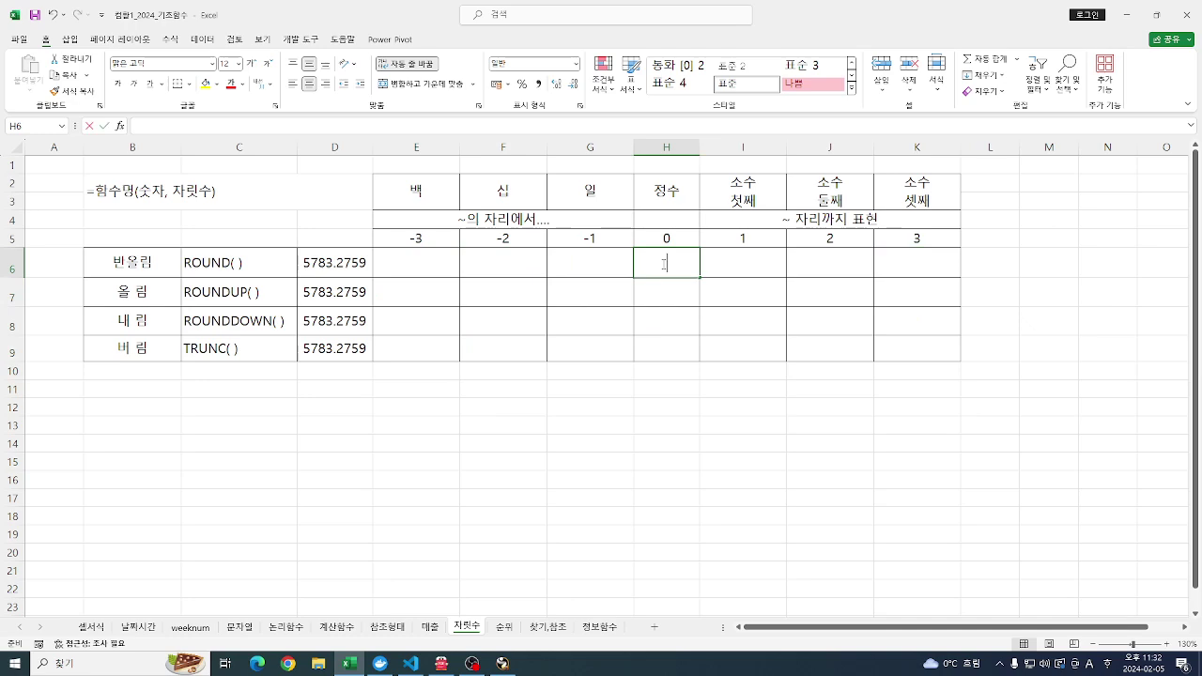
pyautogui.write('=ROU')
pyautogui.press('Tab')
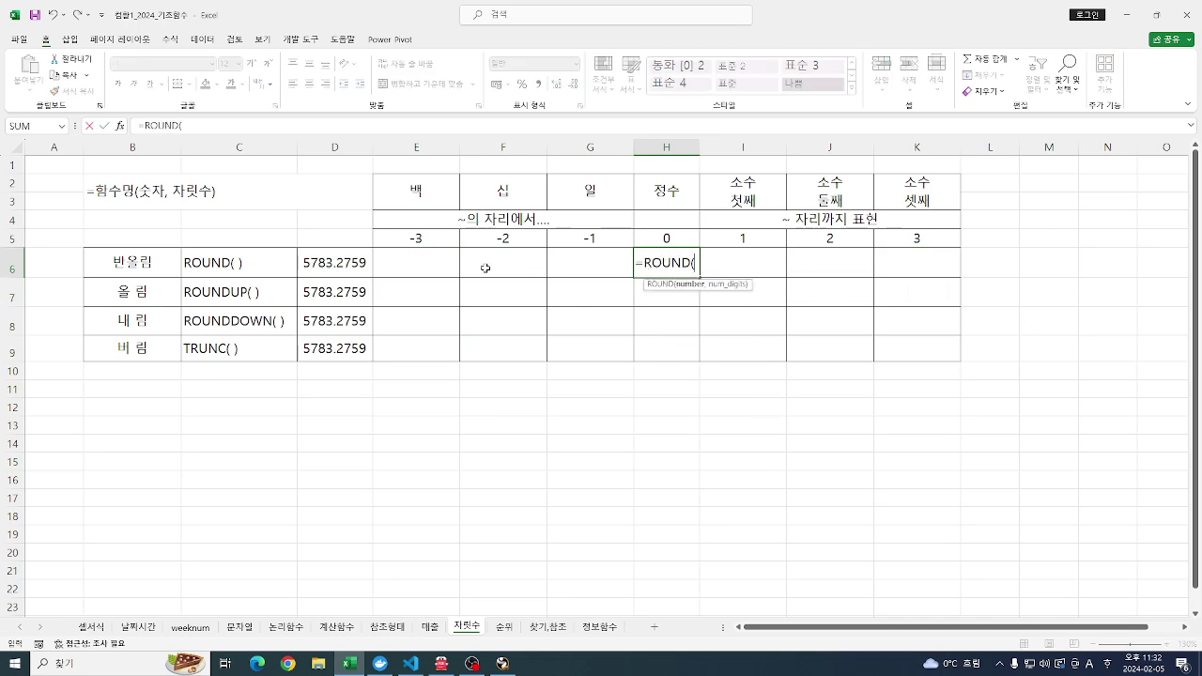
pyautogui.click(353, 259)
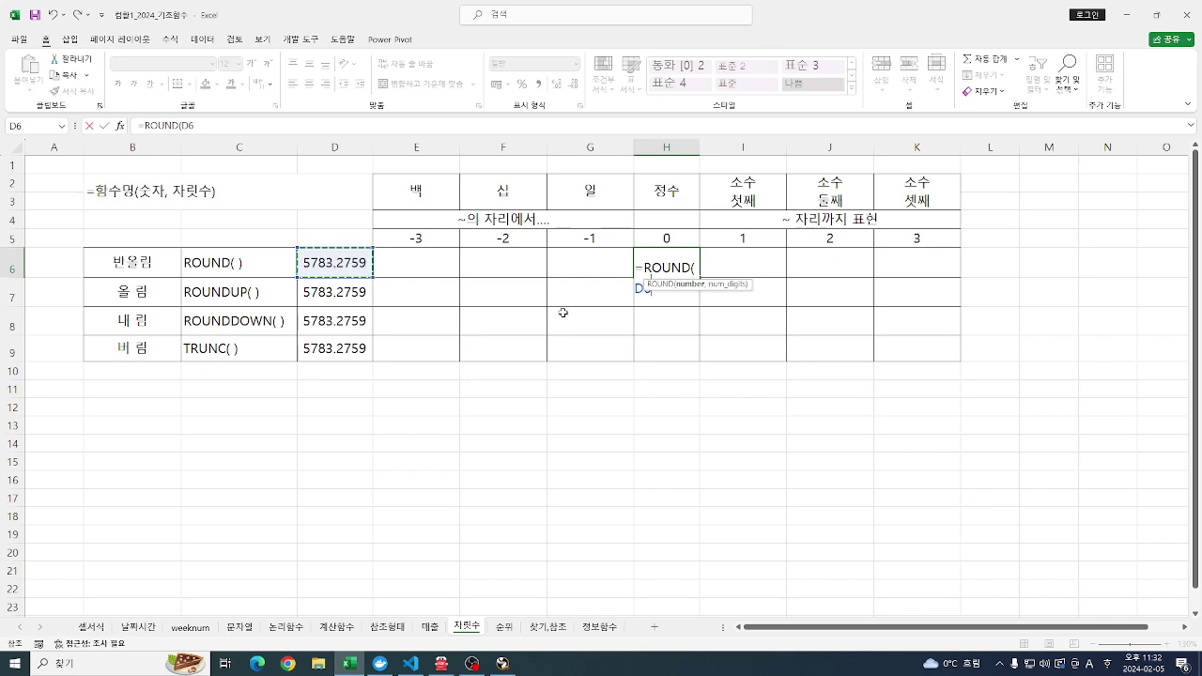
pyautogui.write(',')
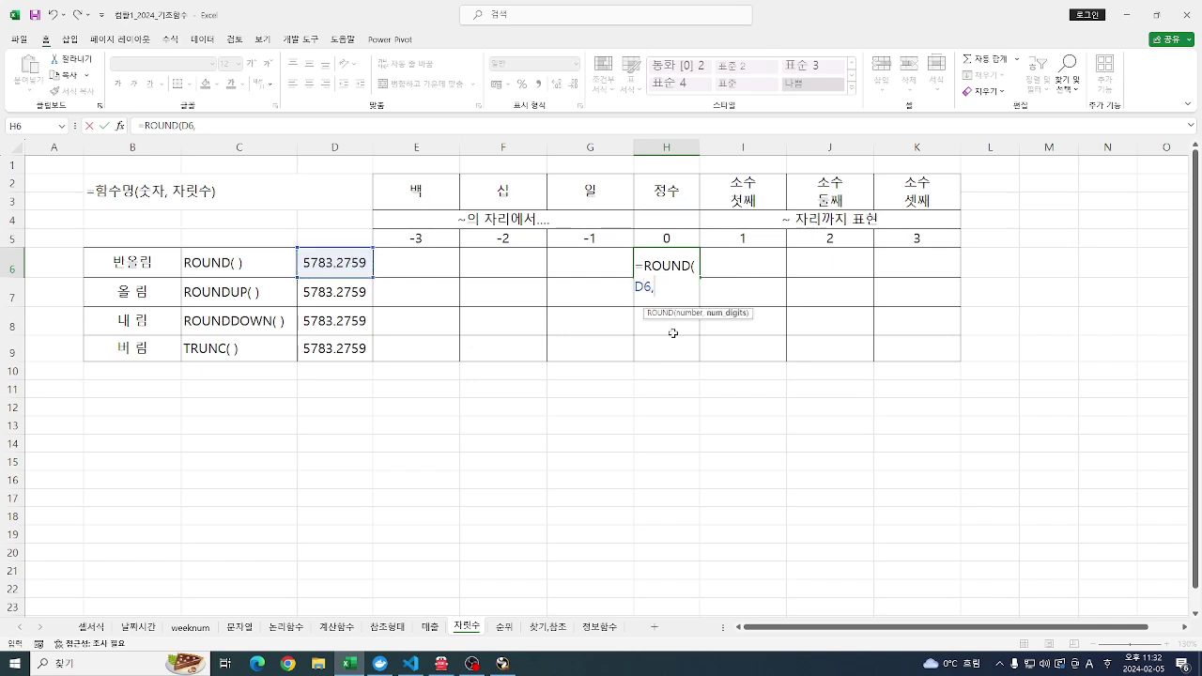
pyautogui.write('0)')
pyautogui.press('Return')
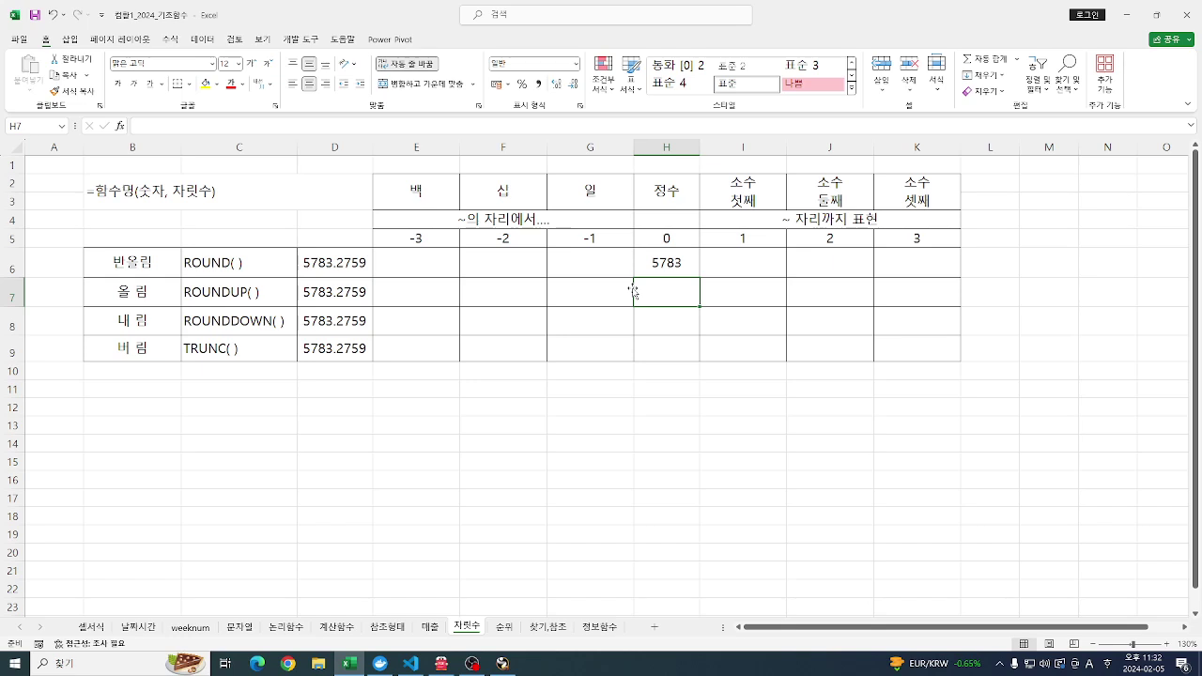
# - Enter =ROUND(D6,-1) in G6 to round the number at the ones place
pyautogui.click(600, 268)
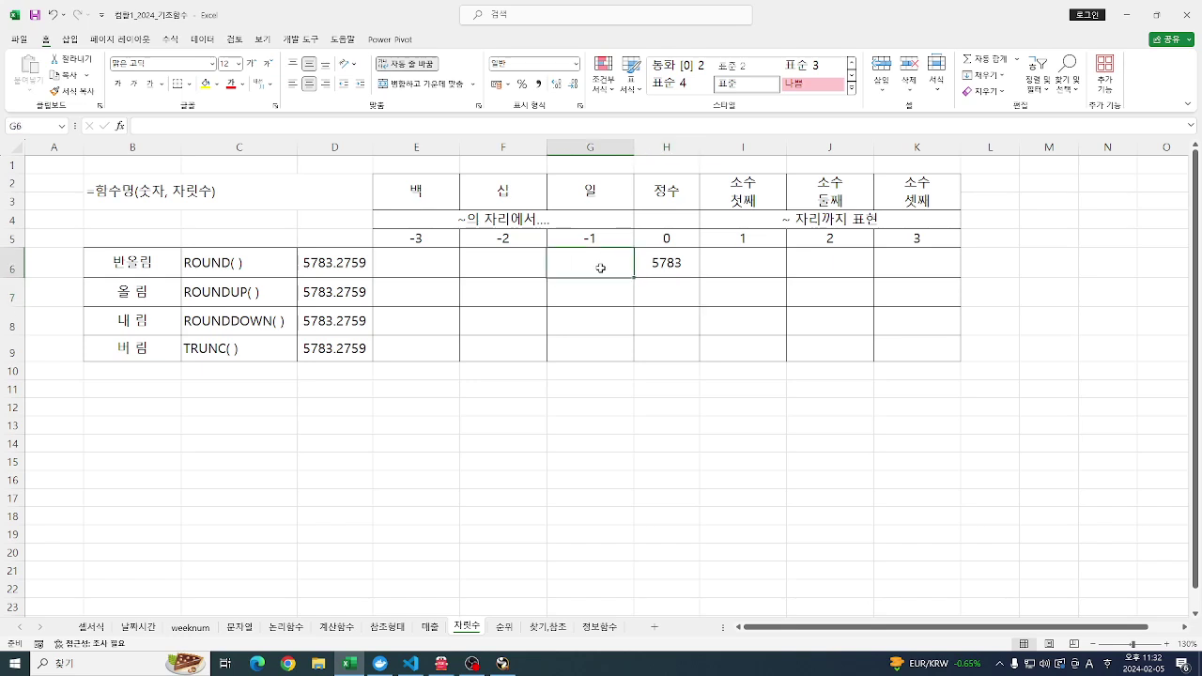
pyautogui.write('=ROUND(')
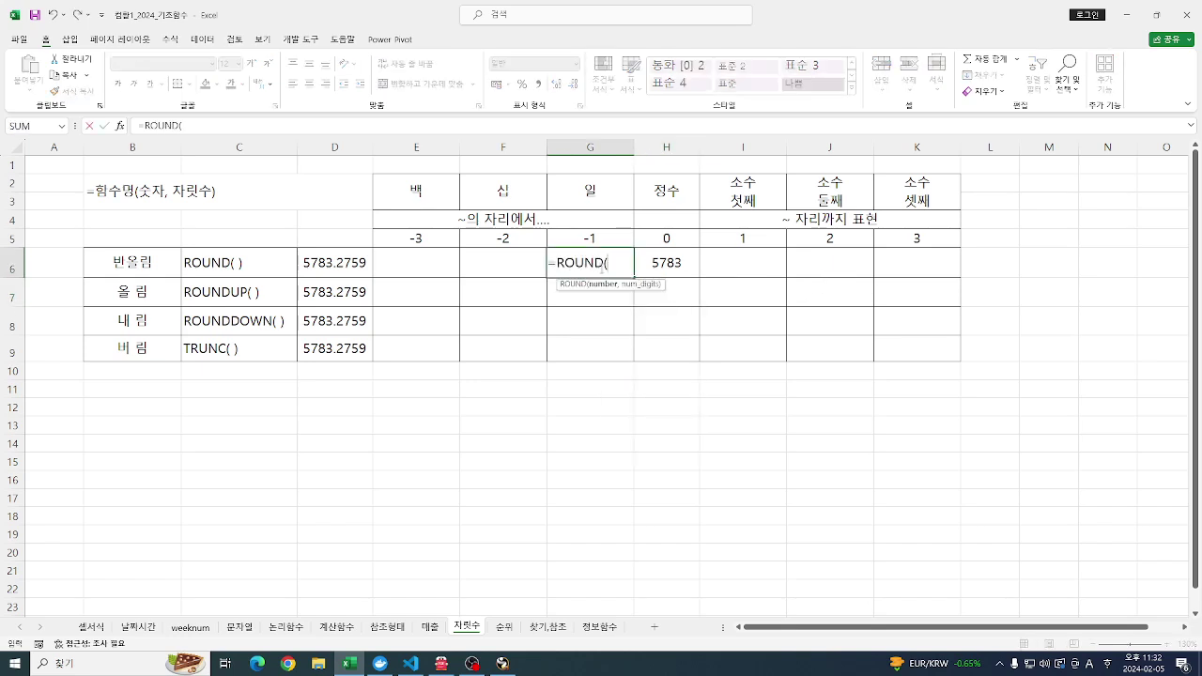
pyautogui.click(361, 264)
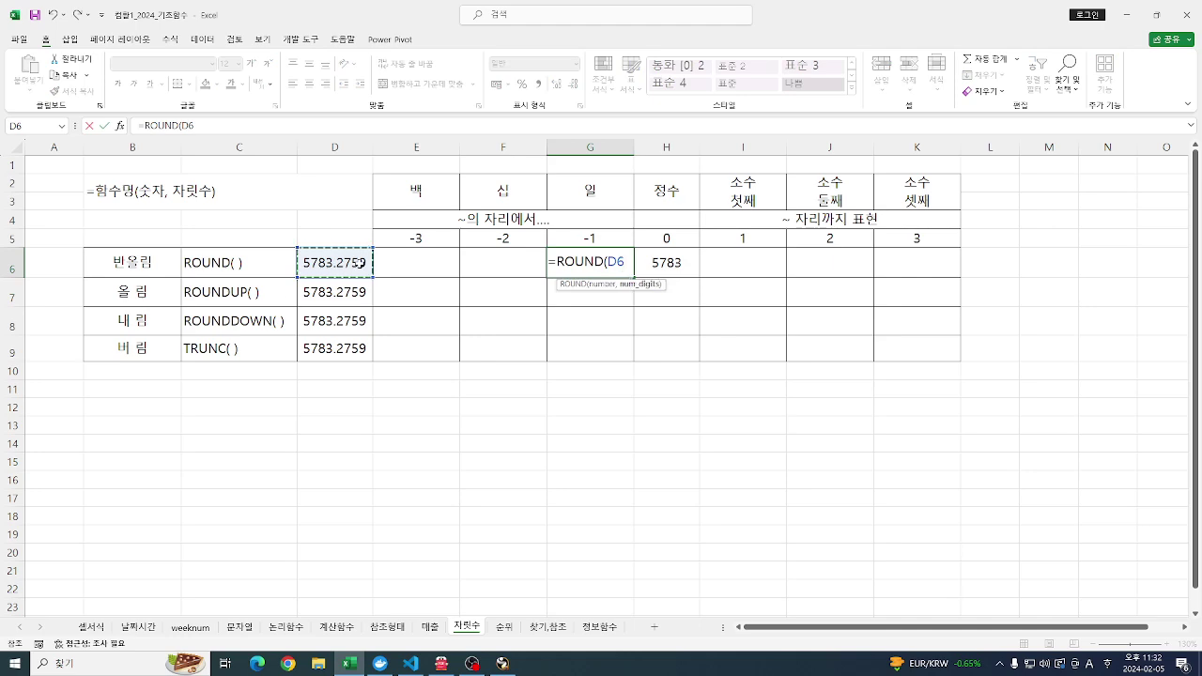
pyautogui.write(',')
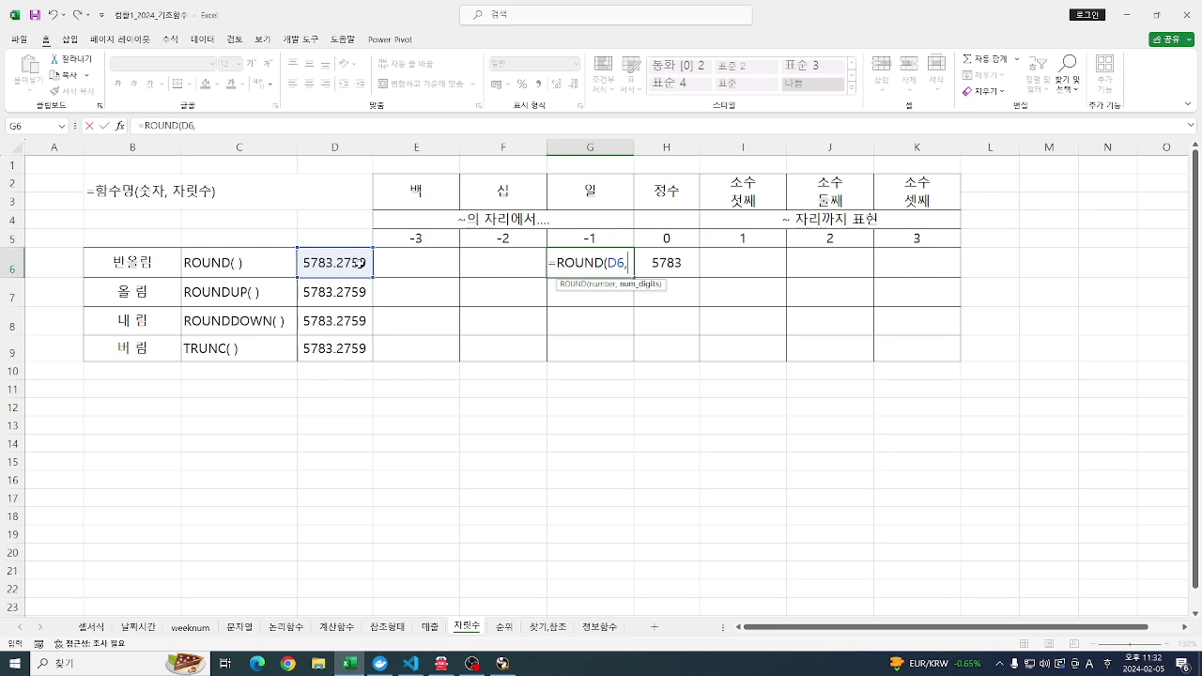
pyautogui.write('-1)')
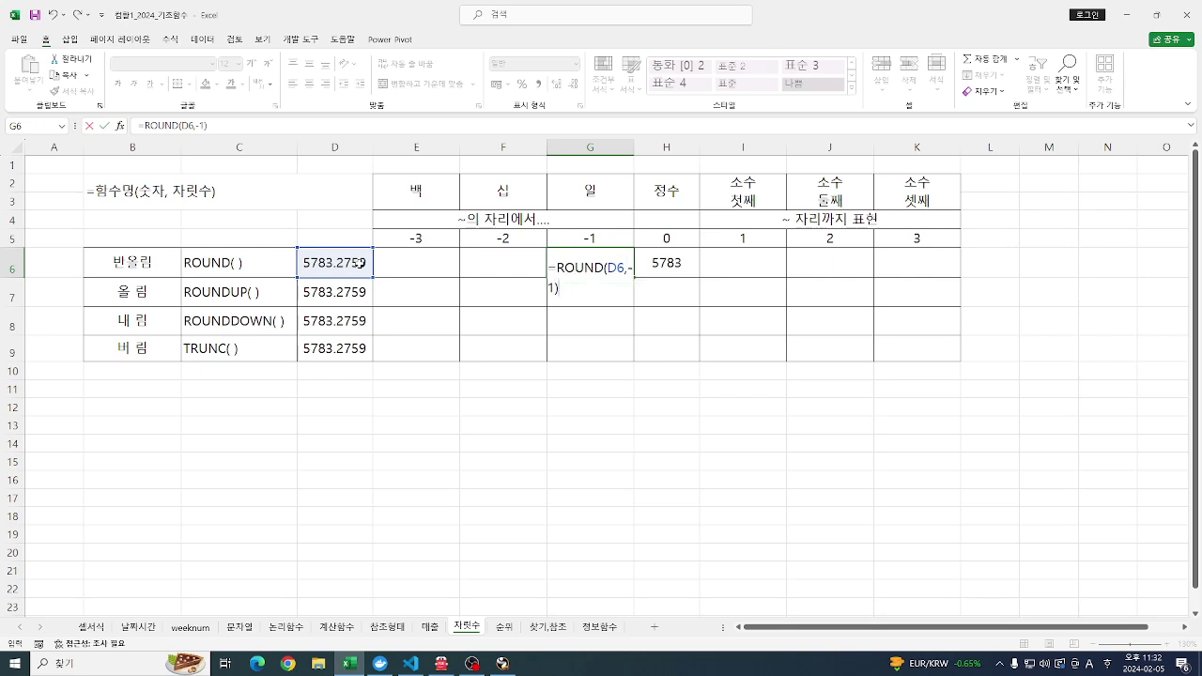
pyautogui.press('Return')
# - Enter =ROUND(D6,-2) in F6 to round the number at the tens place
pyautogui.press('Up')
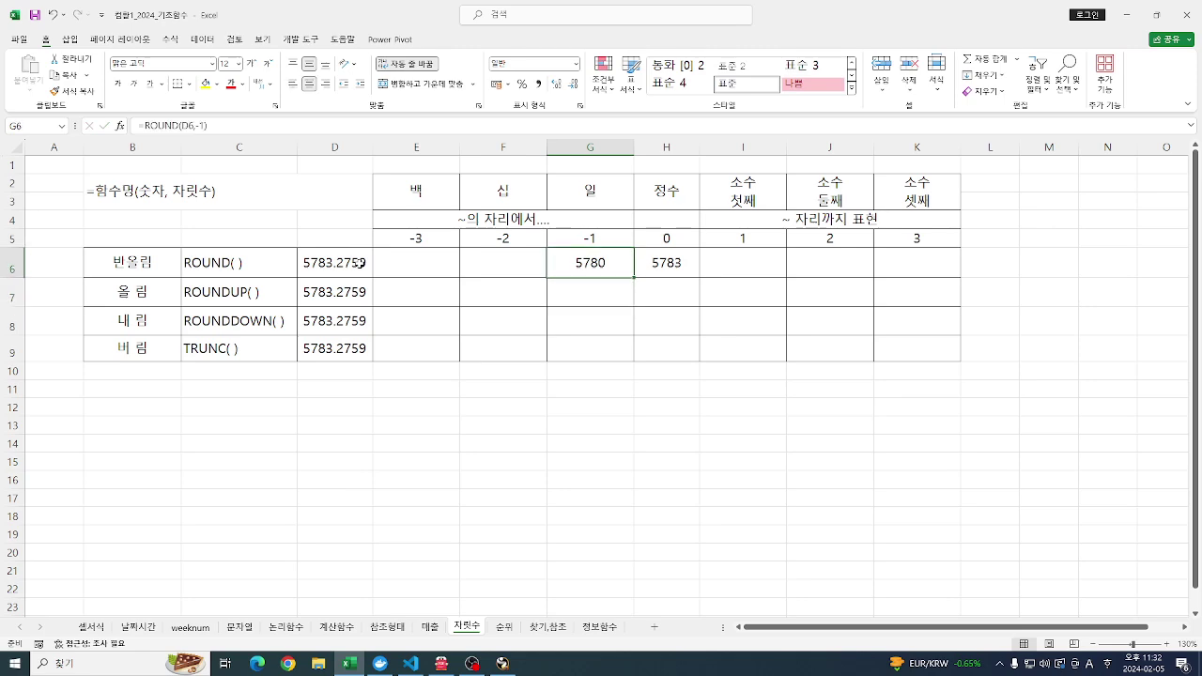
pyautogui.press('Left')
pyautogui.write('=ROUND(')
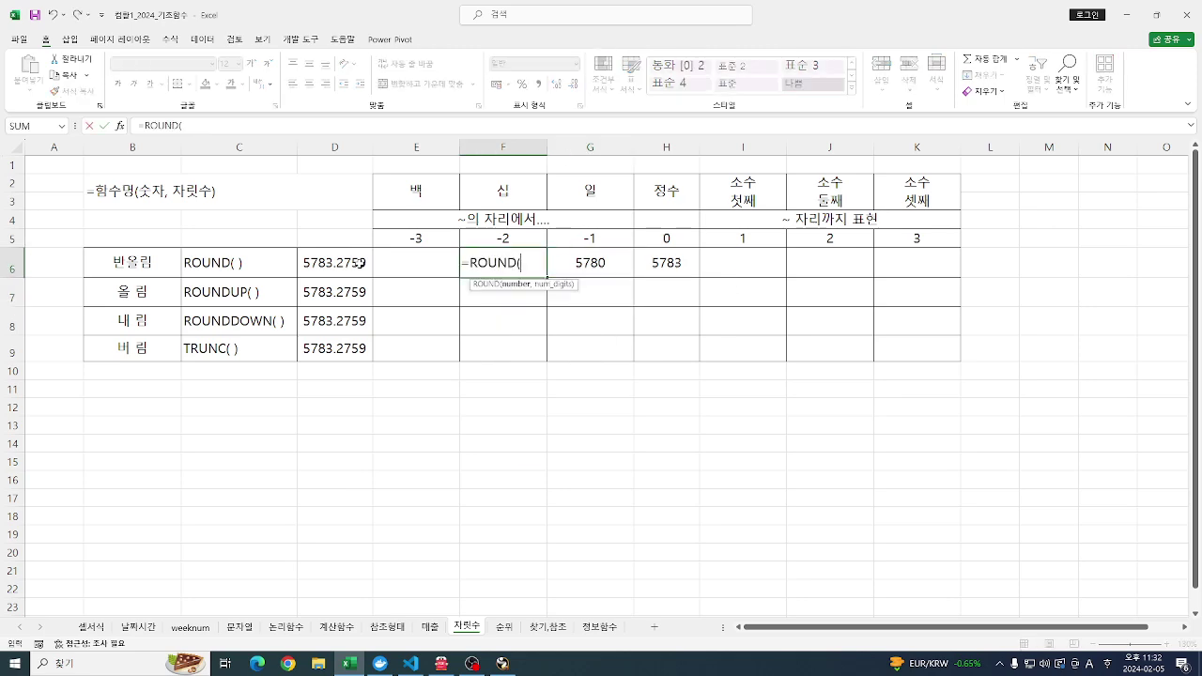
pyautogui.click(342, 267)
pyautogui.write(',')
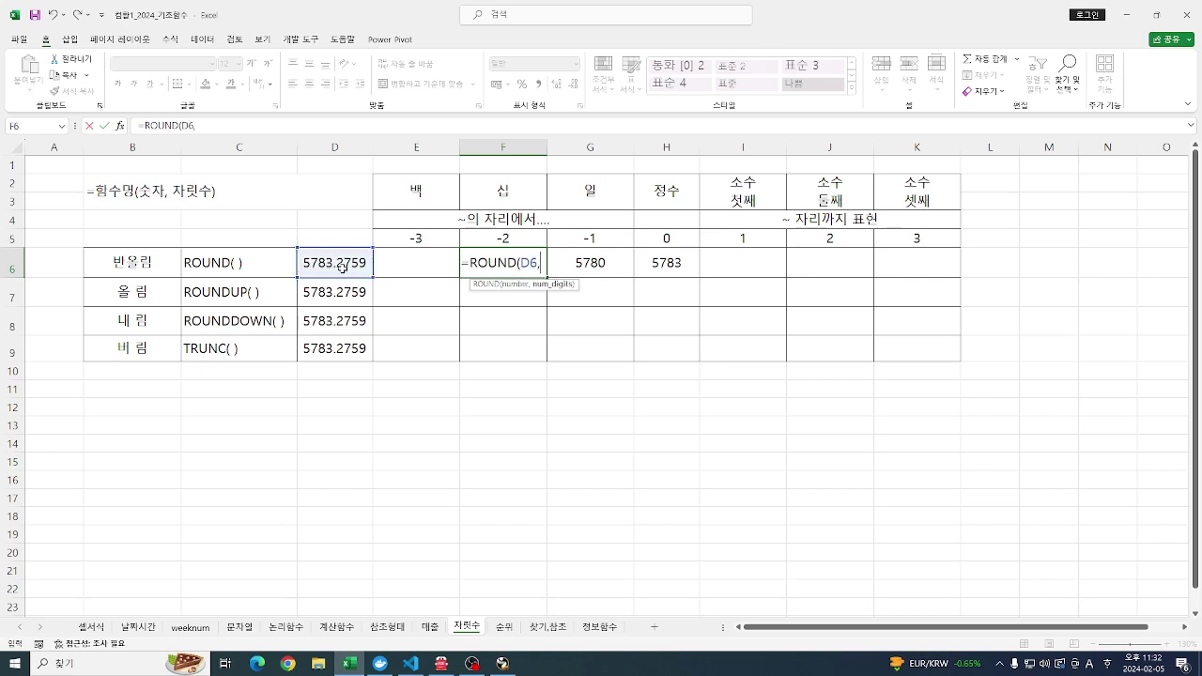
pyautogui.write('-2)')
pyautogui.press('Return')
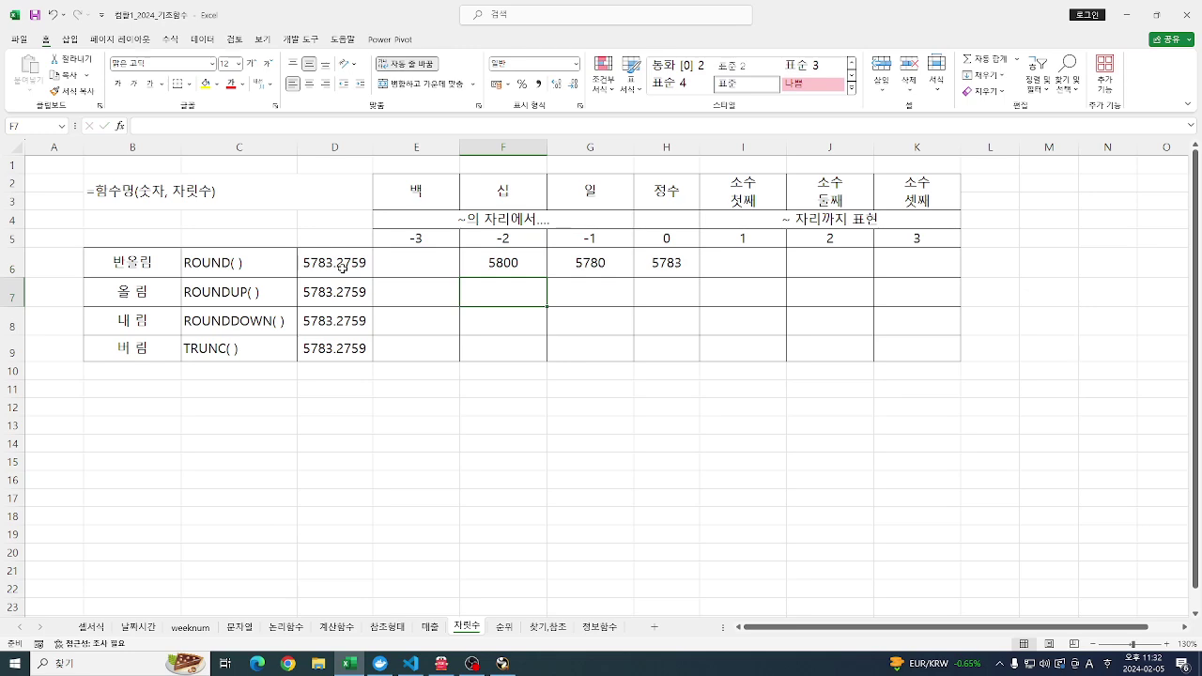
# - Enter =ROUND(D6,-3) in E6 to round the number at the hundreds place
pyautogui.press('Up')
pyautogui.press('Left')
pyautogui.write('=')
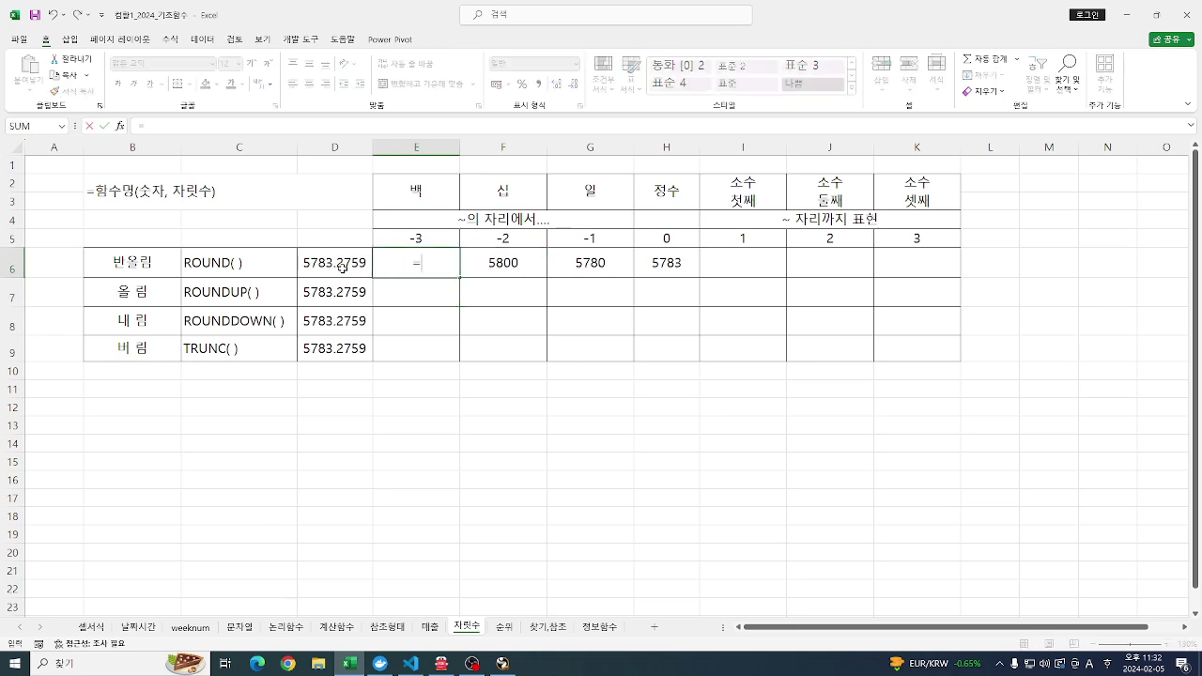
pyautogui.write('ROUND(')
pyautogui.click(342, 267)
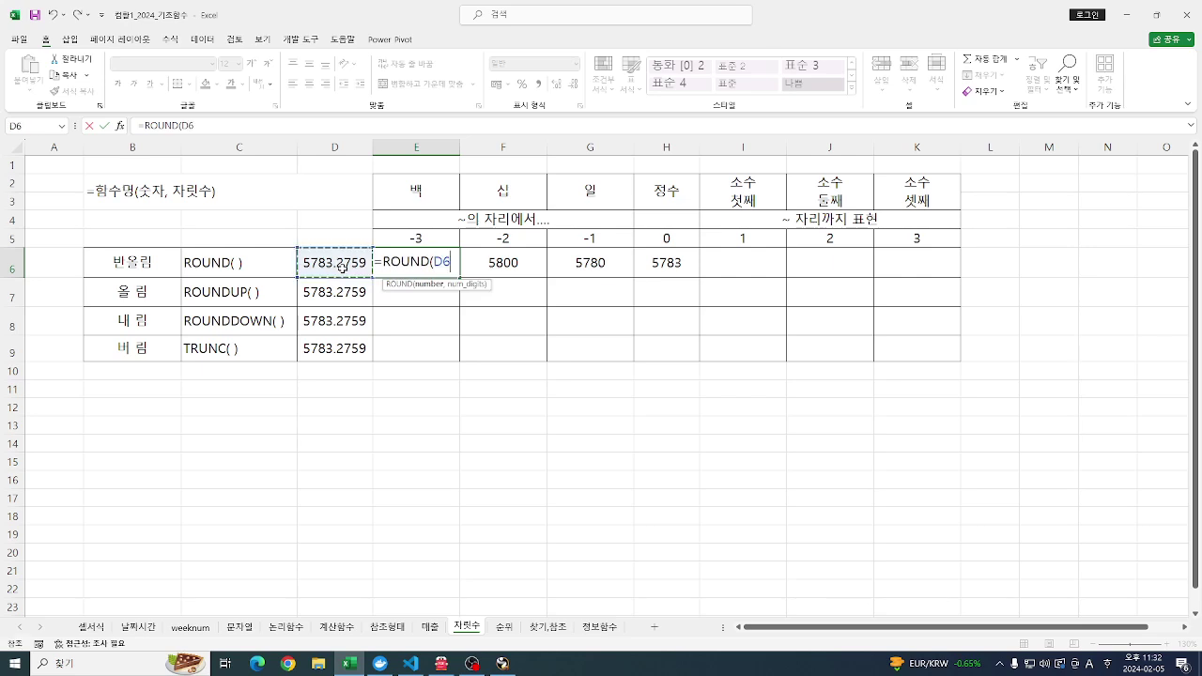
pyautogui.write(',-')
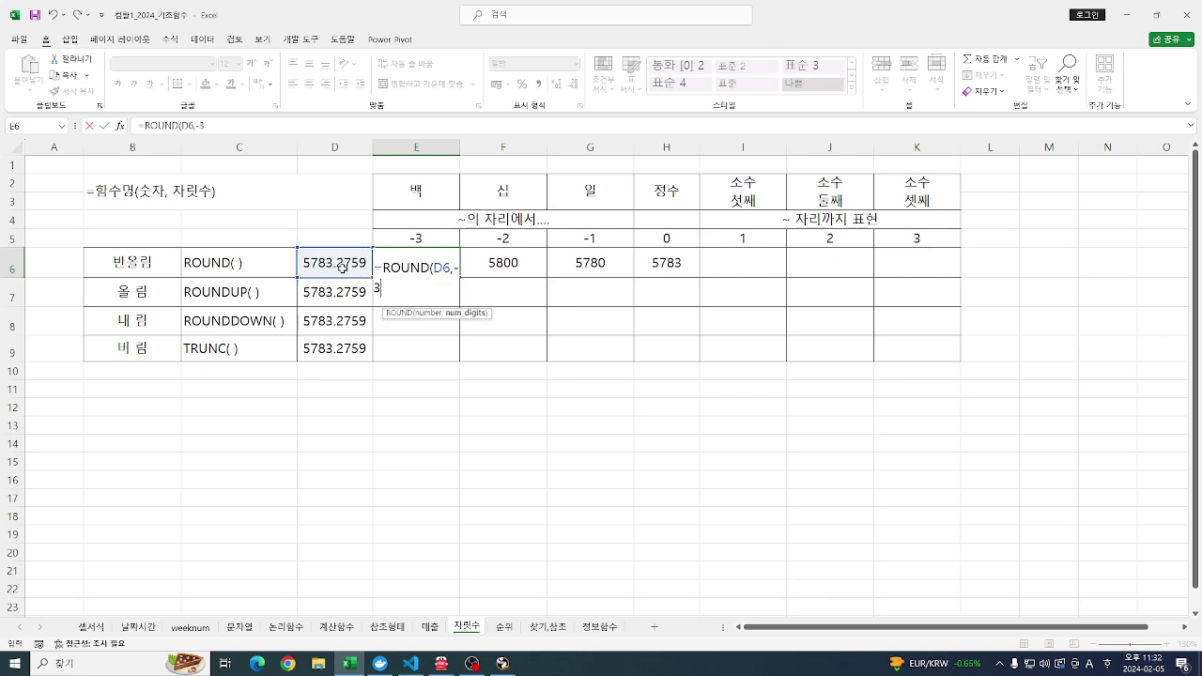
pyautogui.write('3')
pyautogui.press('Return')
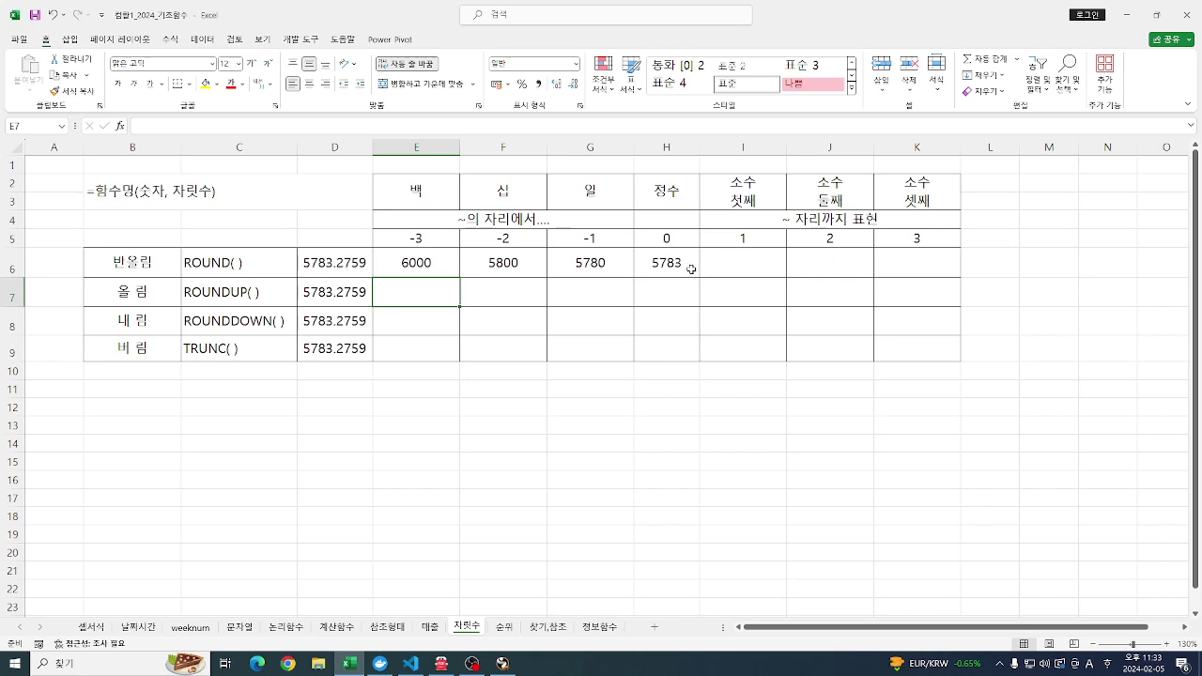
# - Enter =ROUND(D6,1) in I6 to round the number to one decimal place
pyautogui.click(751, 261)
pyautogui.write('=ROUND(')
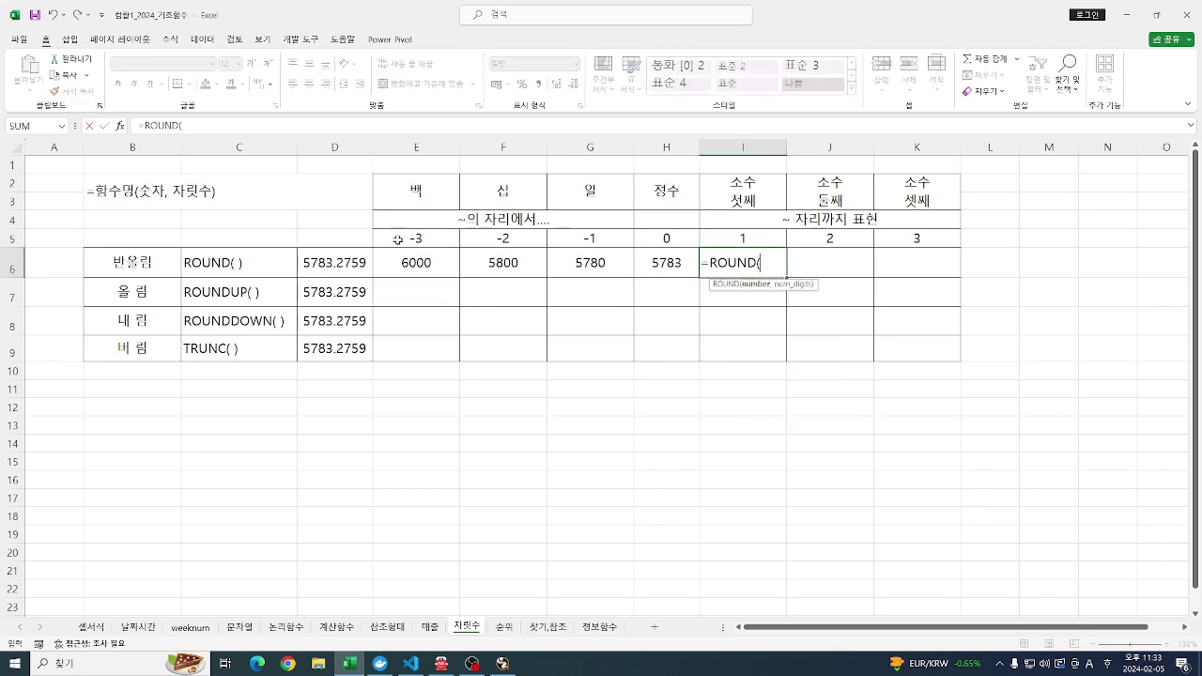
pyautogui.click(325, 264)
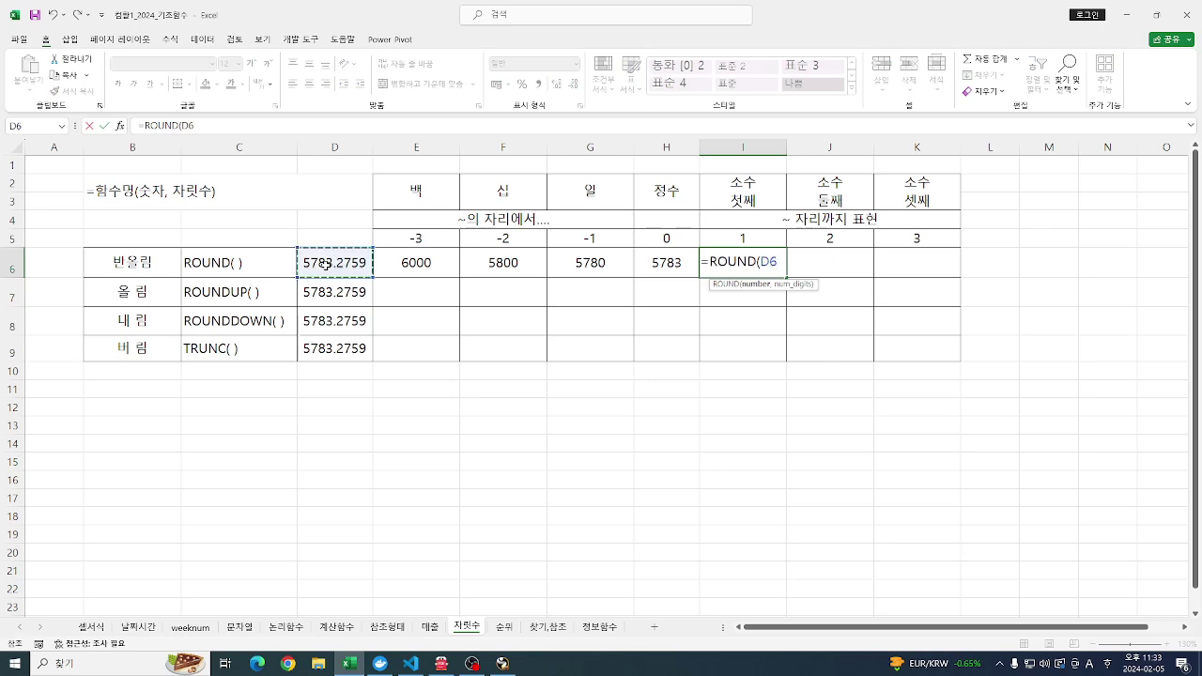
pyautogui.write(',1')
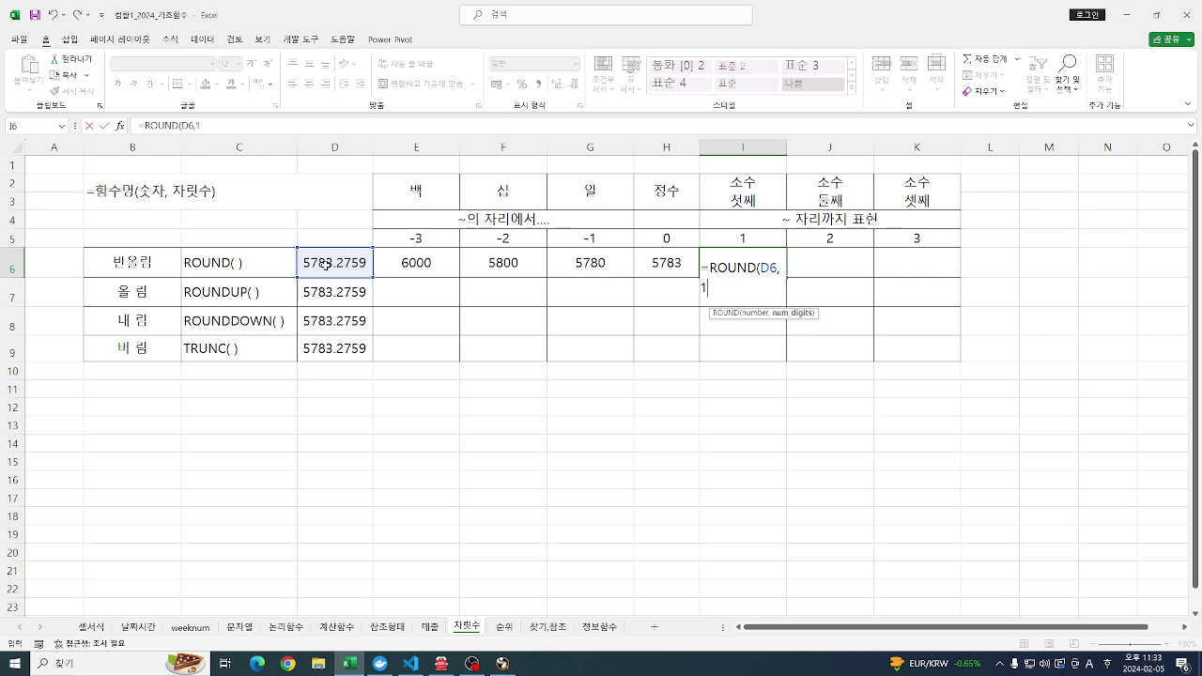
pyautogui.write(')')
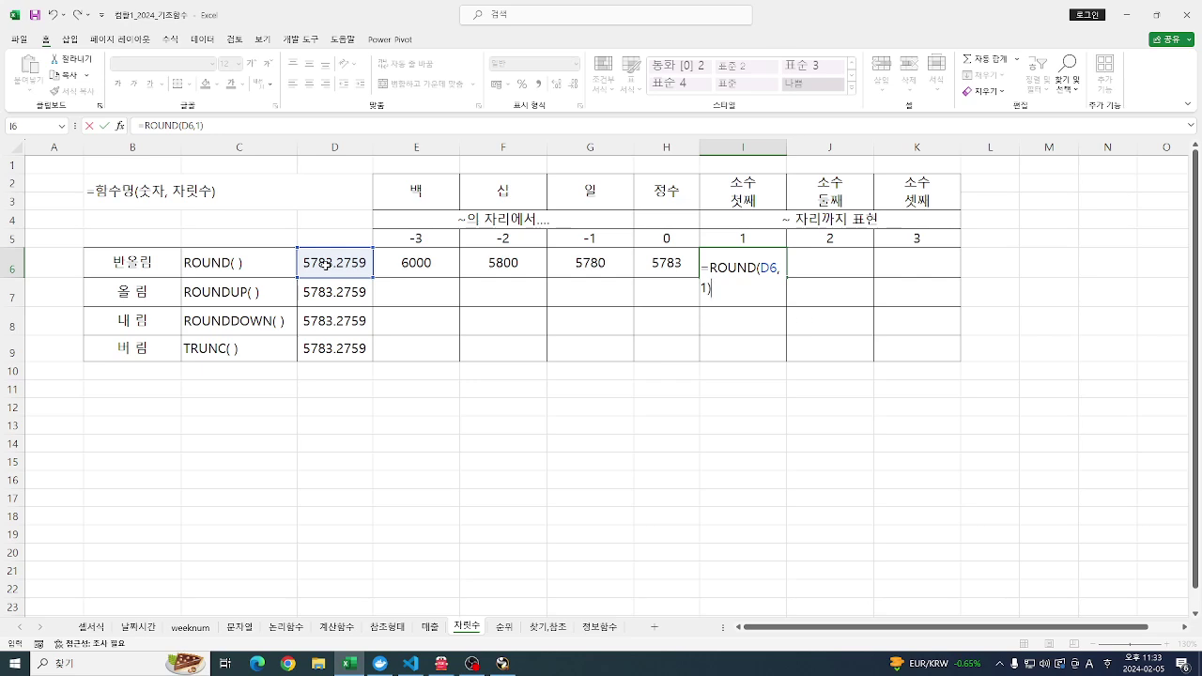
pyautogui.press('Return')
# - Enter =ROUND(D6,2) in J6 to round the number to two decimal places
pyautogui.press('Up')
pyautogui.press('Right')
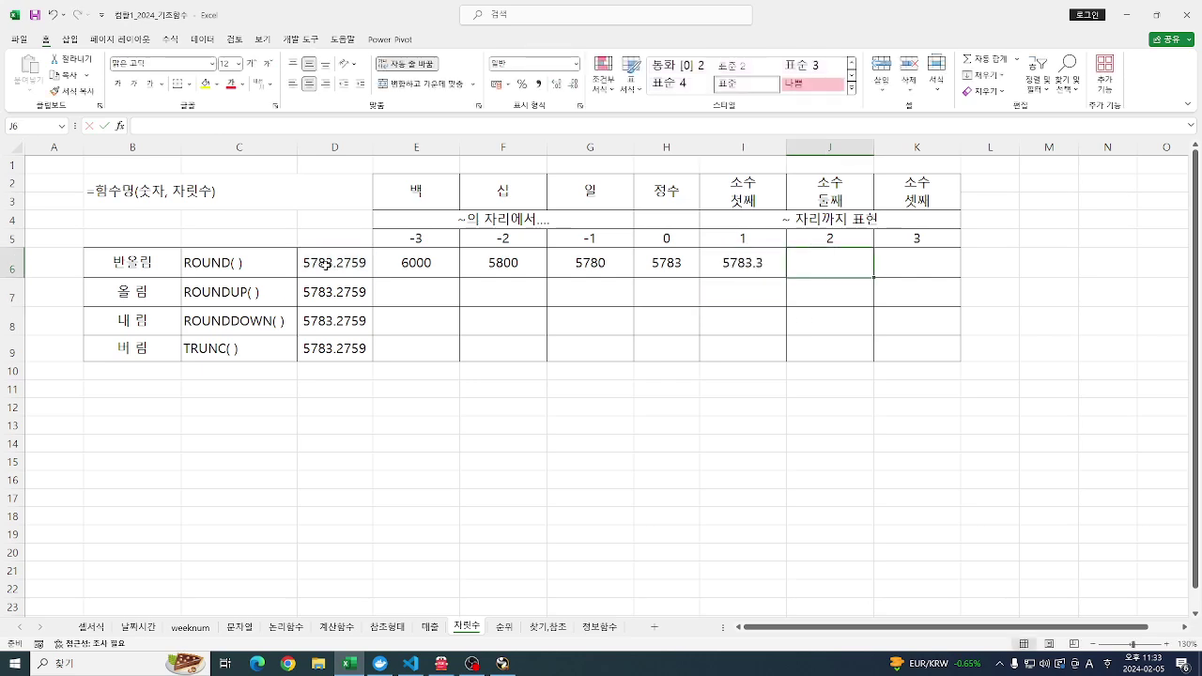
pyautogui.write('=ROUND(')
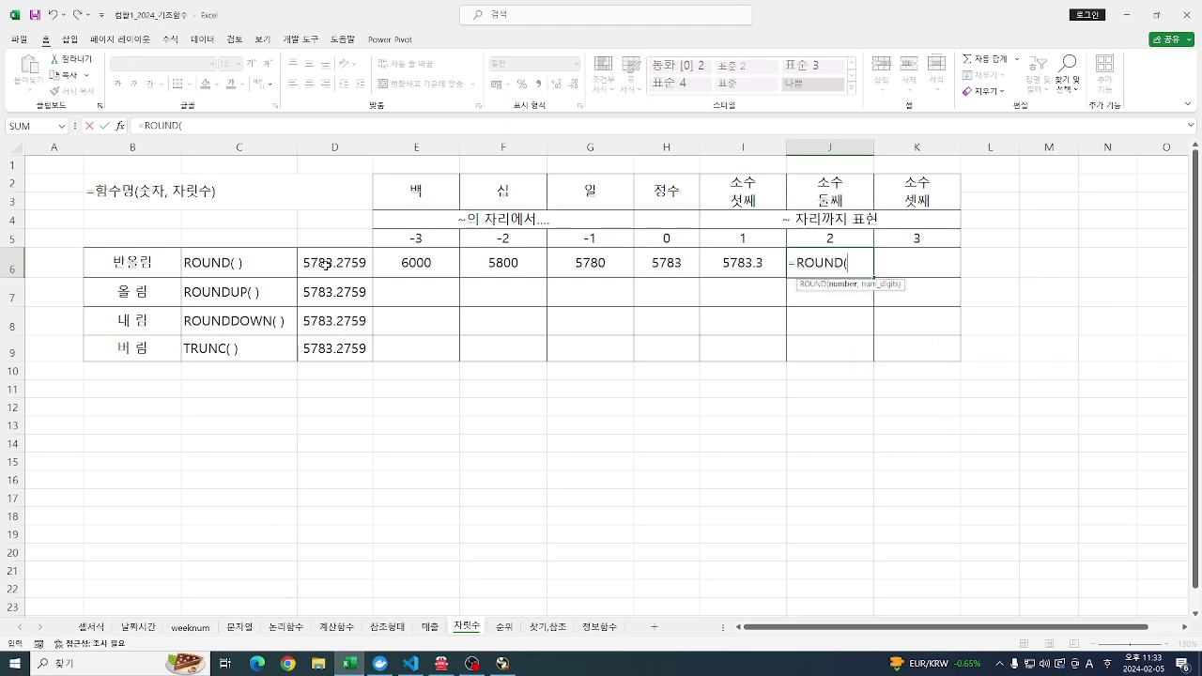
pyautogui.click(336, 263)
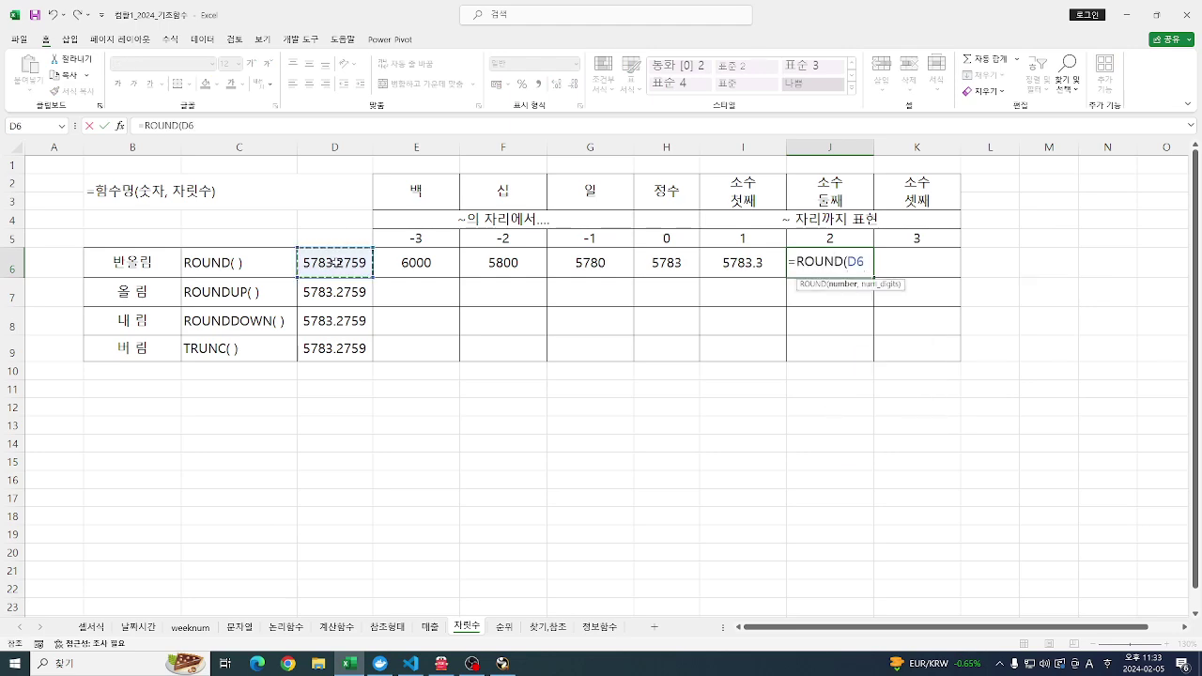
pyautogui.write(',2')
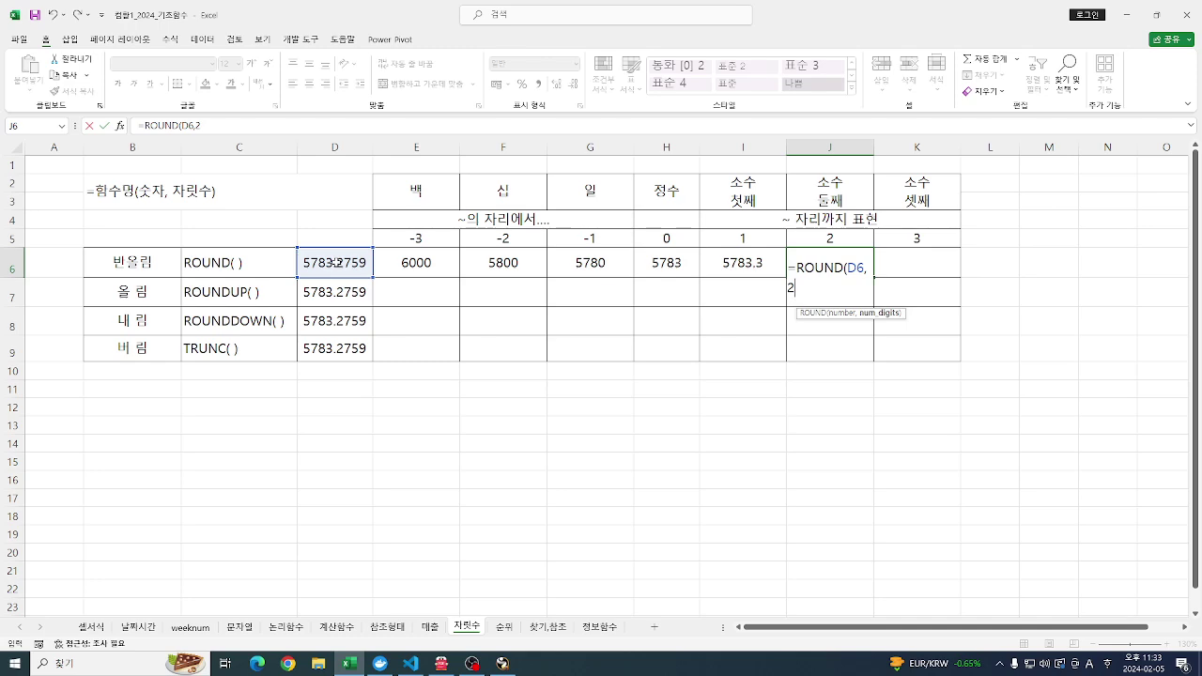
pyautogui.write(')')
pyautogui.press('Return')
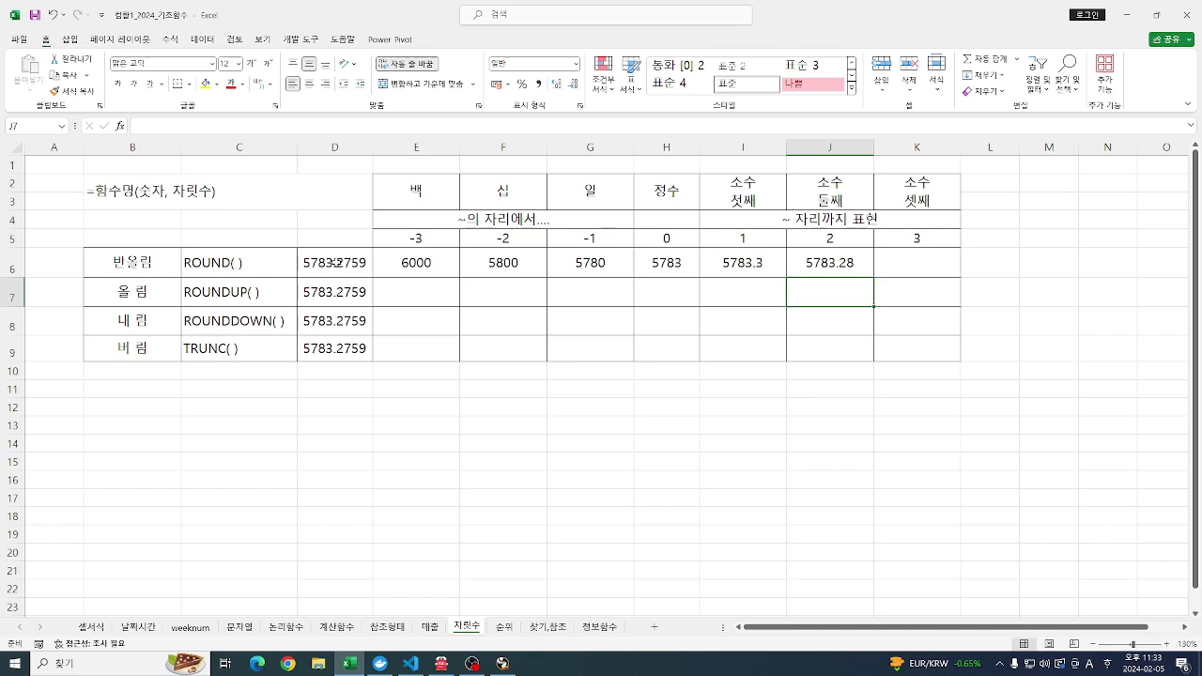
# - Enter =ROUNDUP(D7,0) in H7 to round the number up to an integer
pyautogui.click(674, 300)
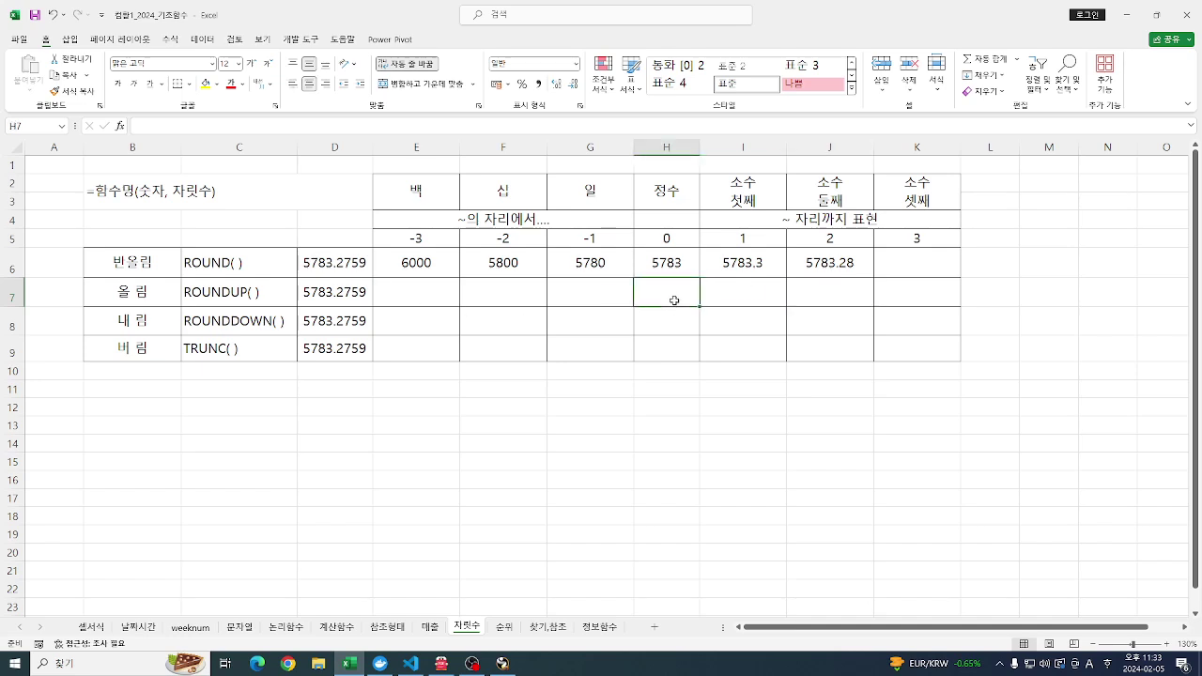
pyautogui.write('=ROU')
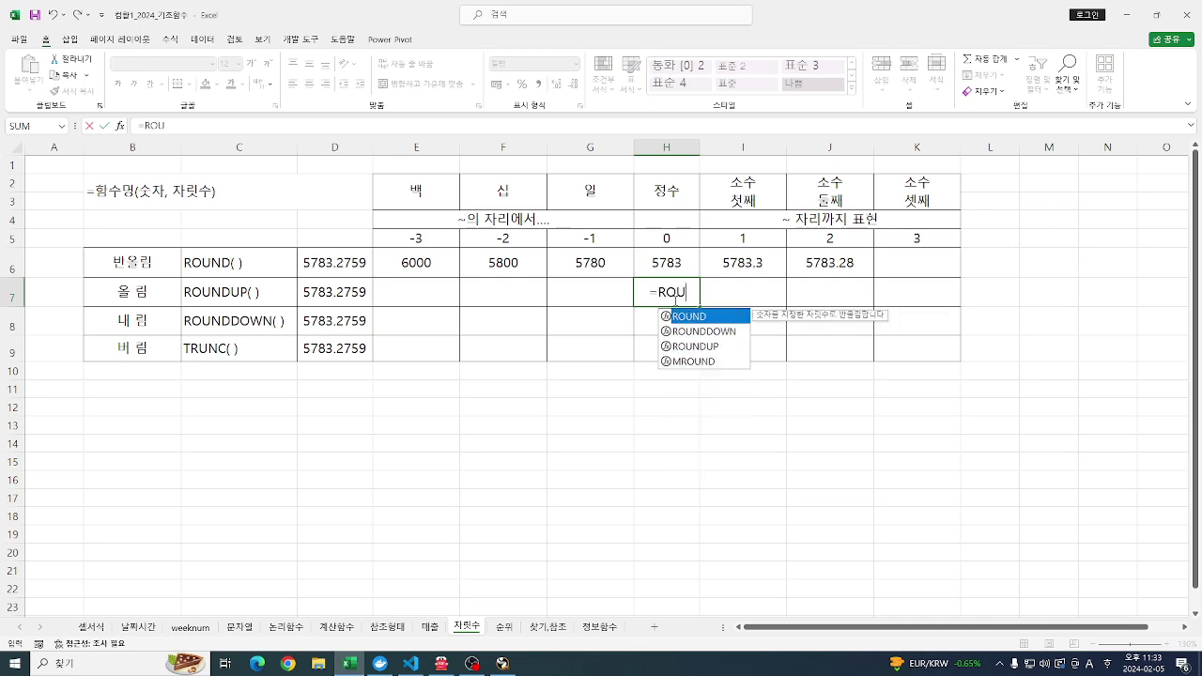
pyautogui.press('Down')
pyautogui.press('Down')
pyautogui.press('Tab')
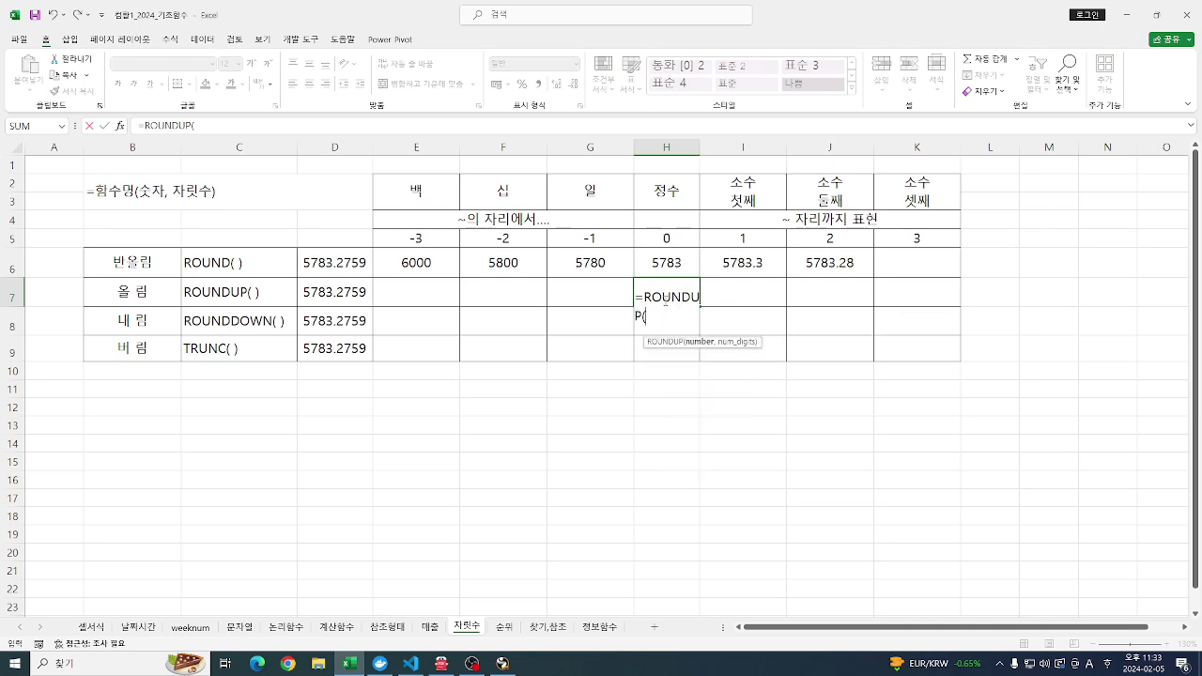
pyautogui.click(337, 294)
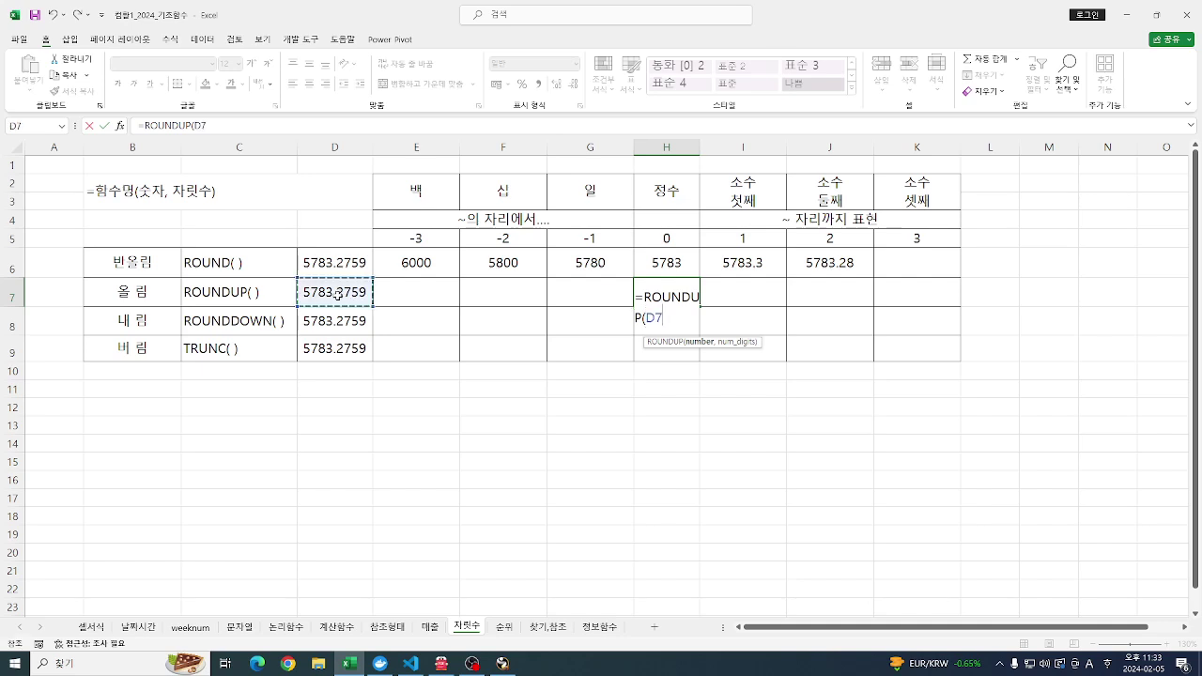
pyautogui.write(',0)')
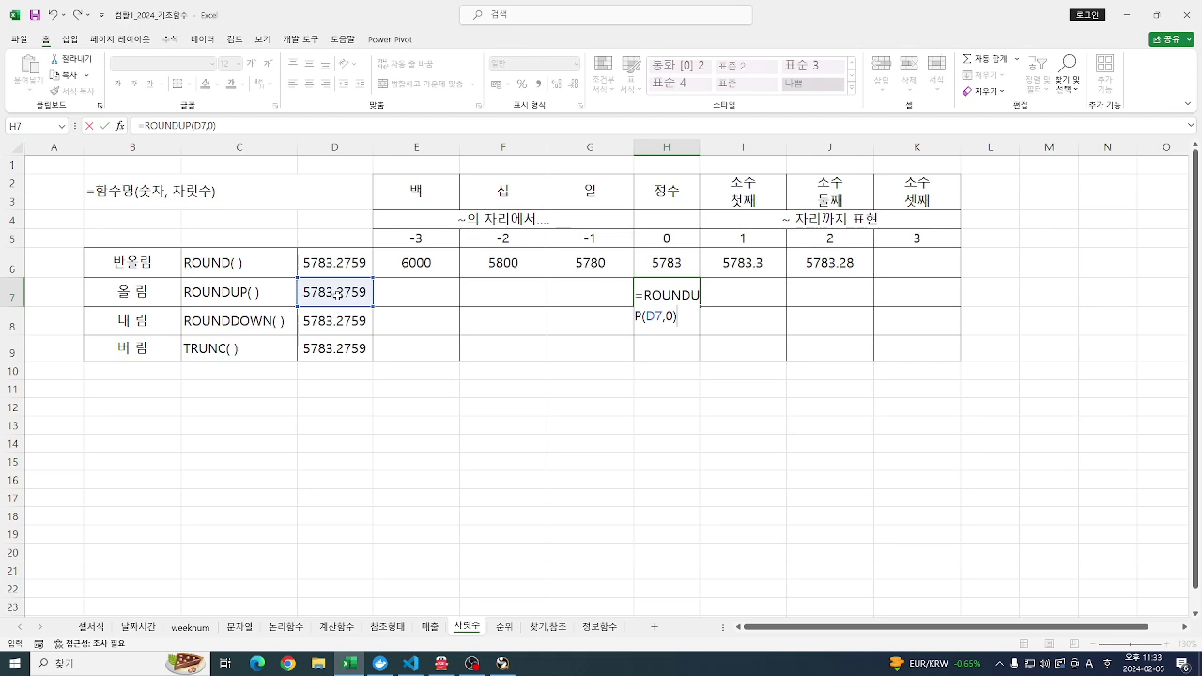
pyautogui.press('Return')
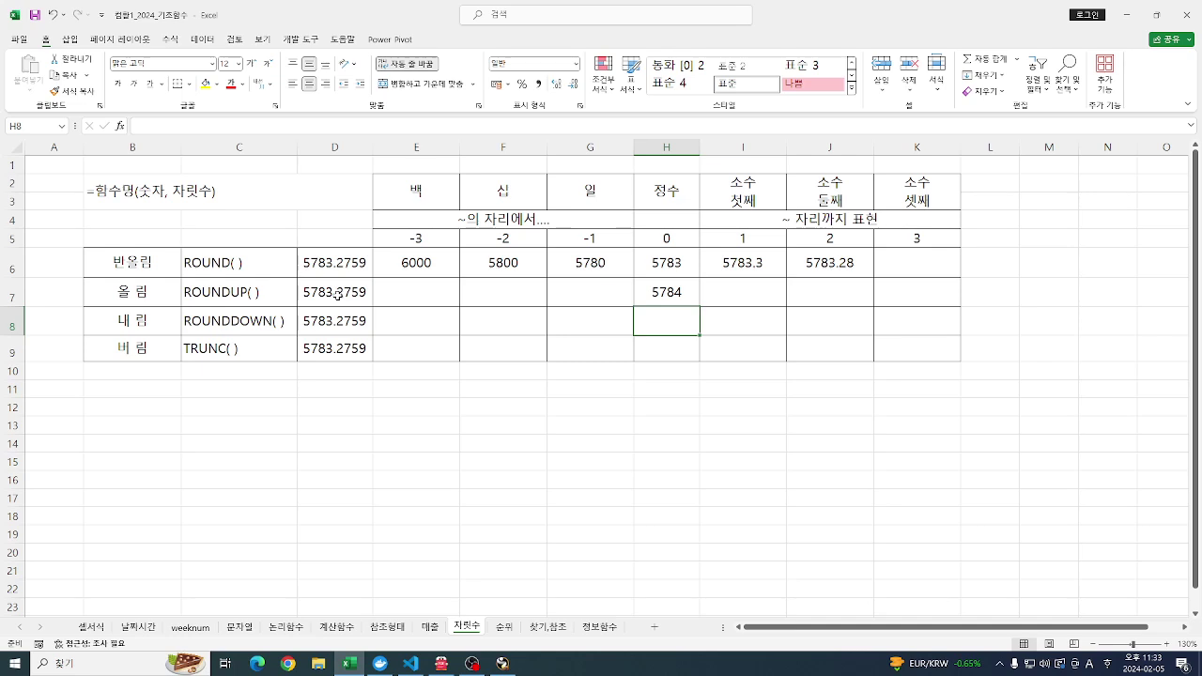
# - Enter =ROUNDUP(D7,-1) in G7 to round the number up at the ones place
pyautogui.doubleClick(591, 294)
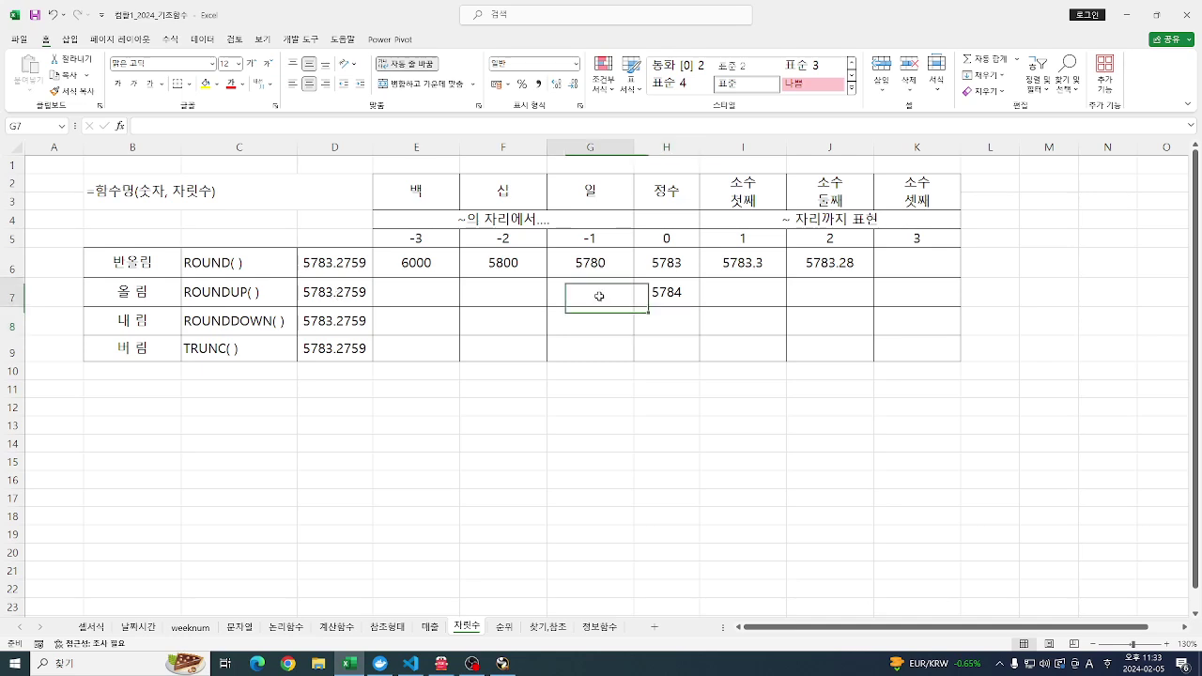
pyautogui.write('=ROU')
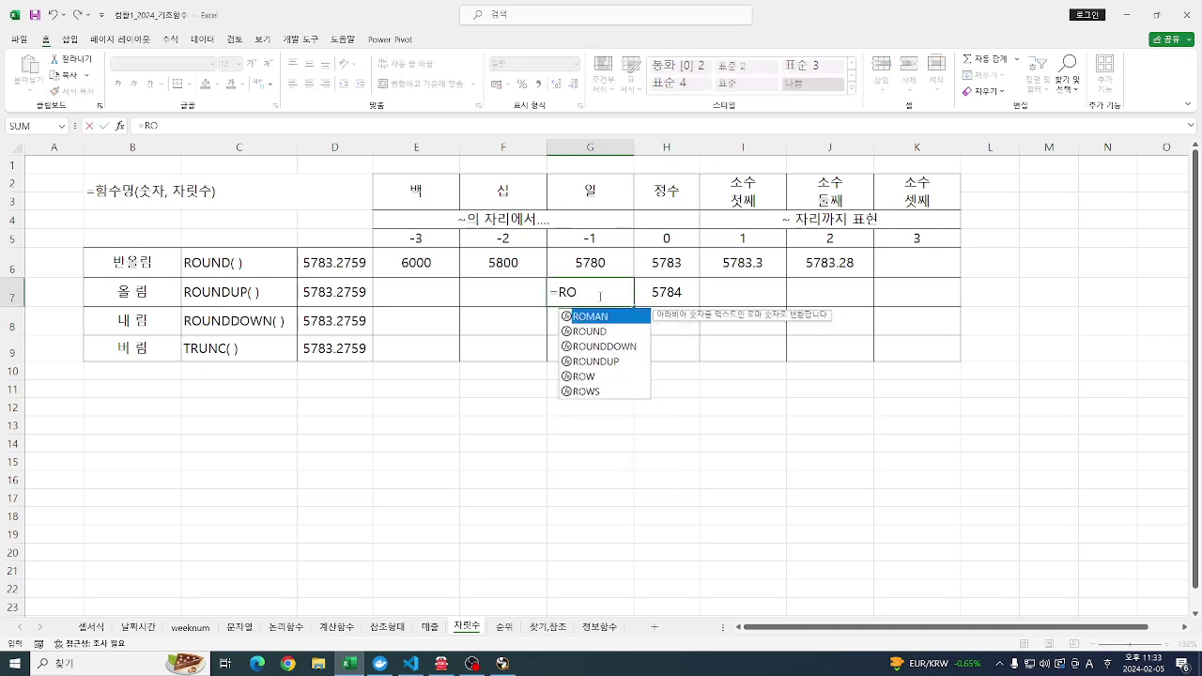
pyautogui.press('Down')
pyautogui.press('Down')
pyautogui.press('Tab')
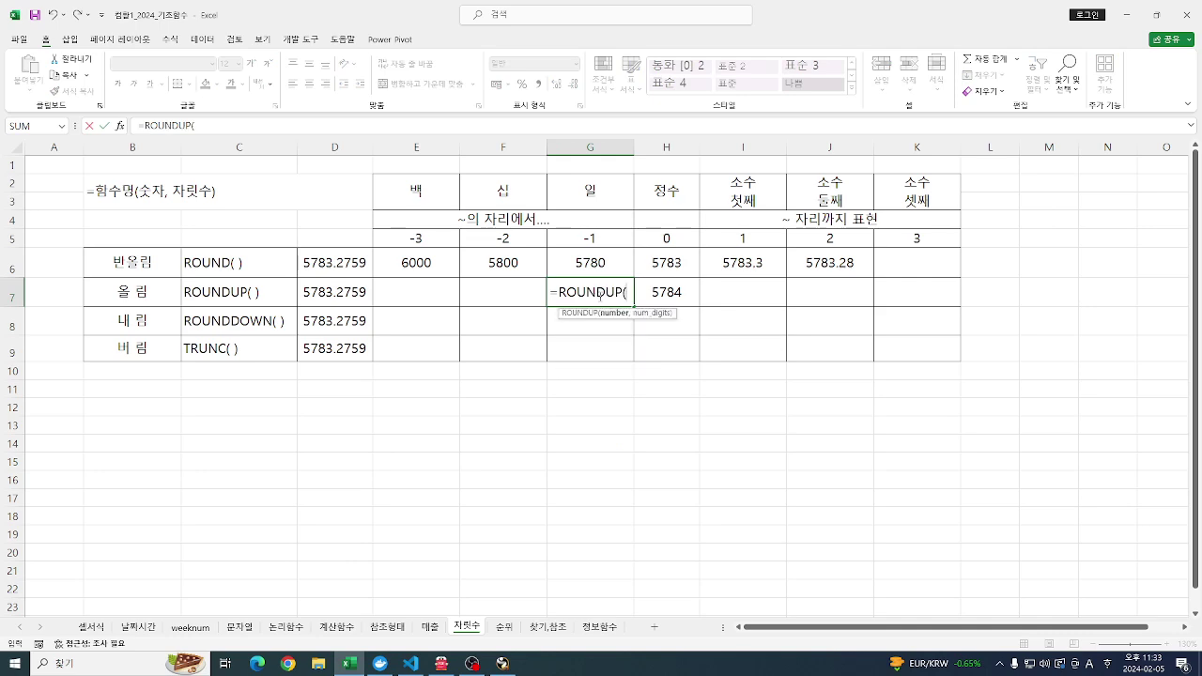
pyautogui.click(321, 299)
pyautogui.write(',')
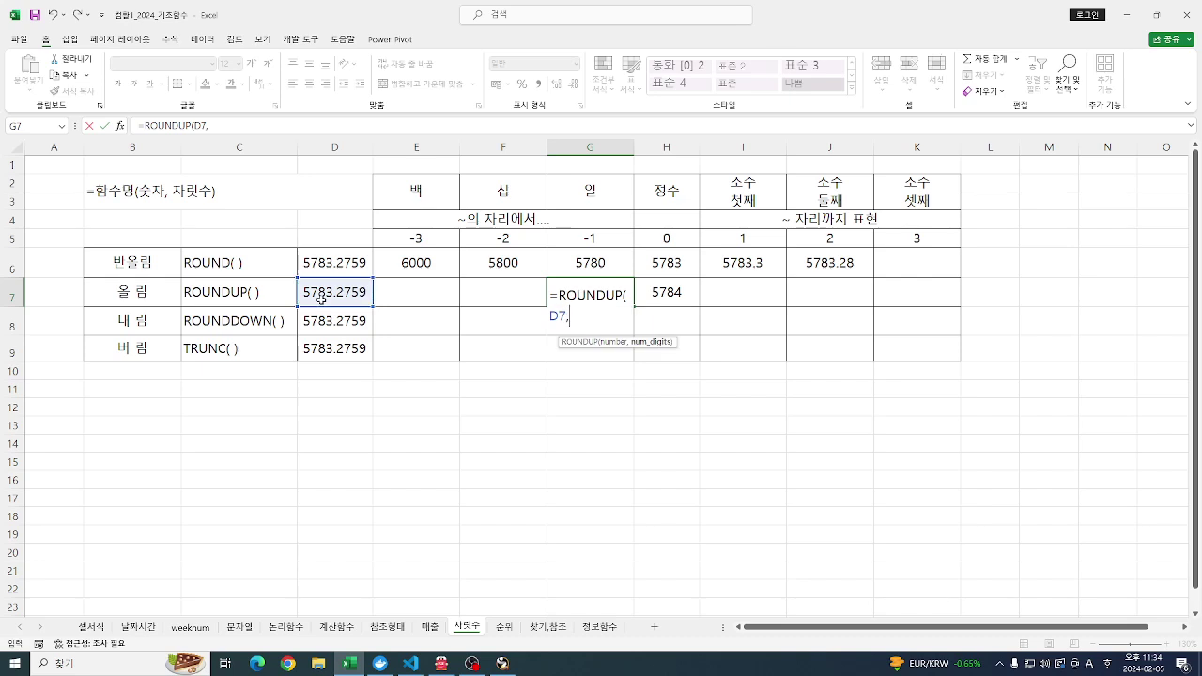
pyautogui.write('-1)')
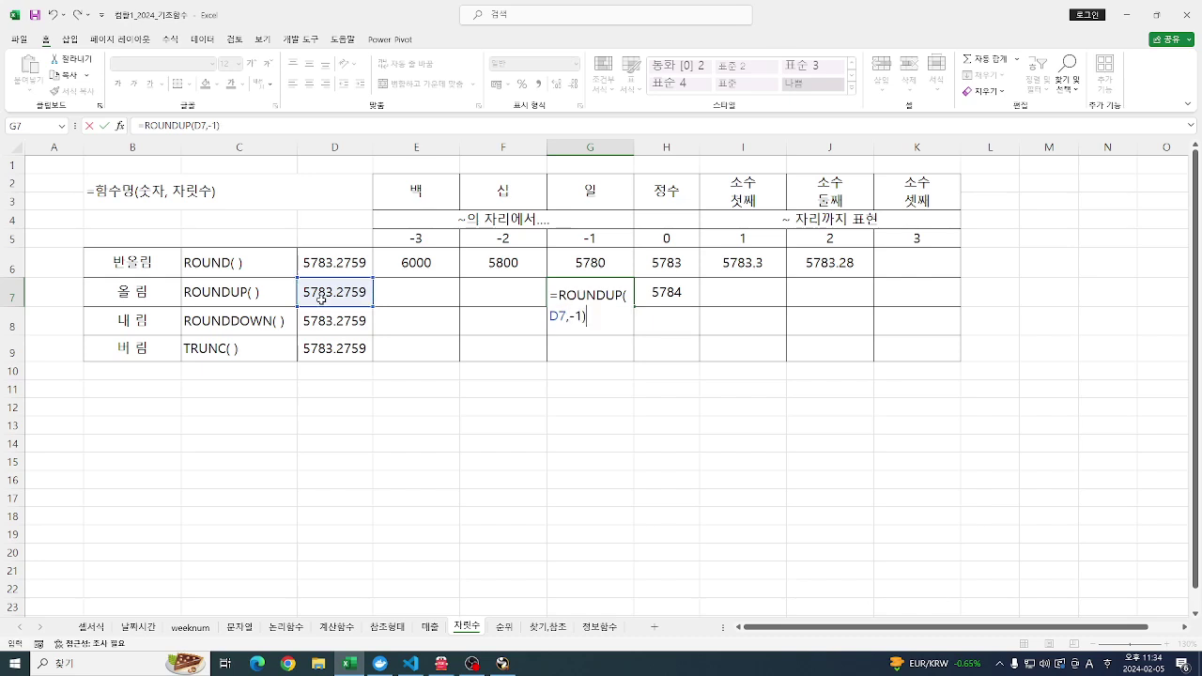
pyautogui.press('Return')
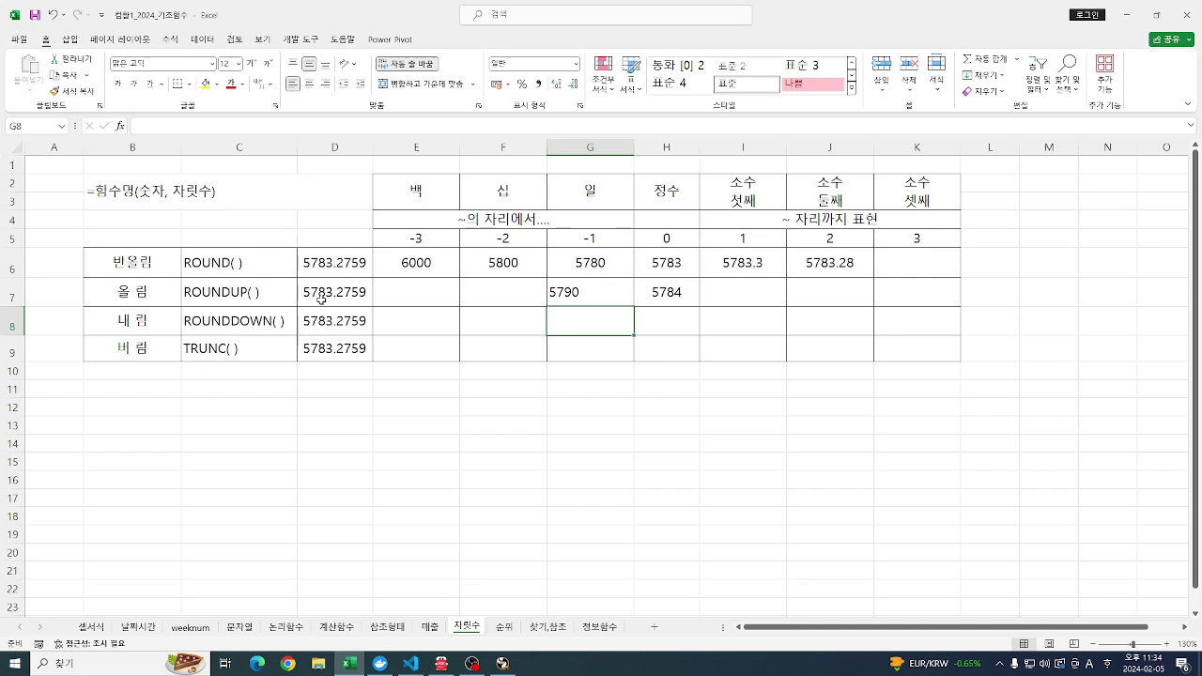
# - Switch to the 순위 sheet and select the first score in D3
pyautogui.click(504, 627)
pyautogui.scroll(2, 357, 395)
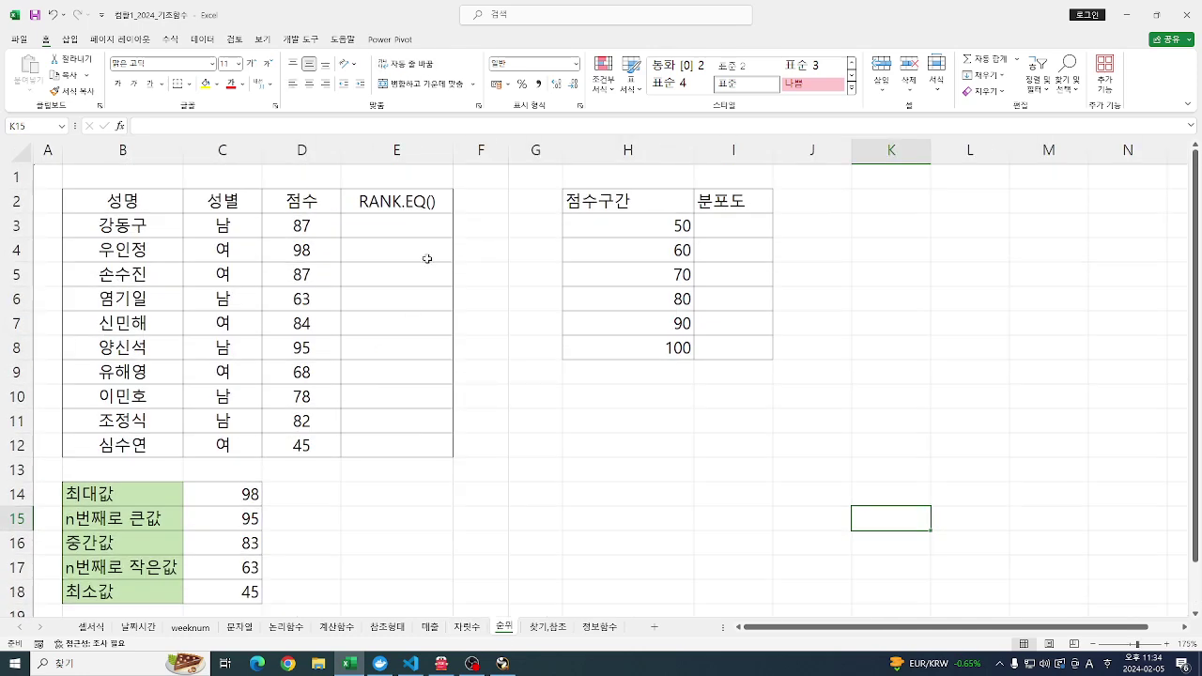
pyautogui.click(417, 231)
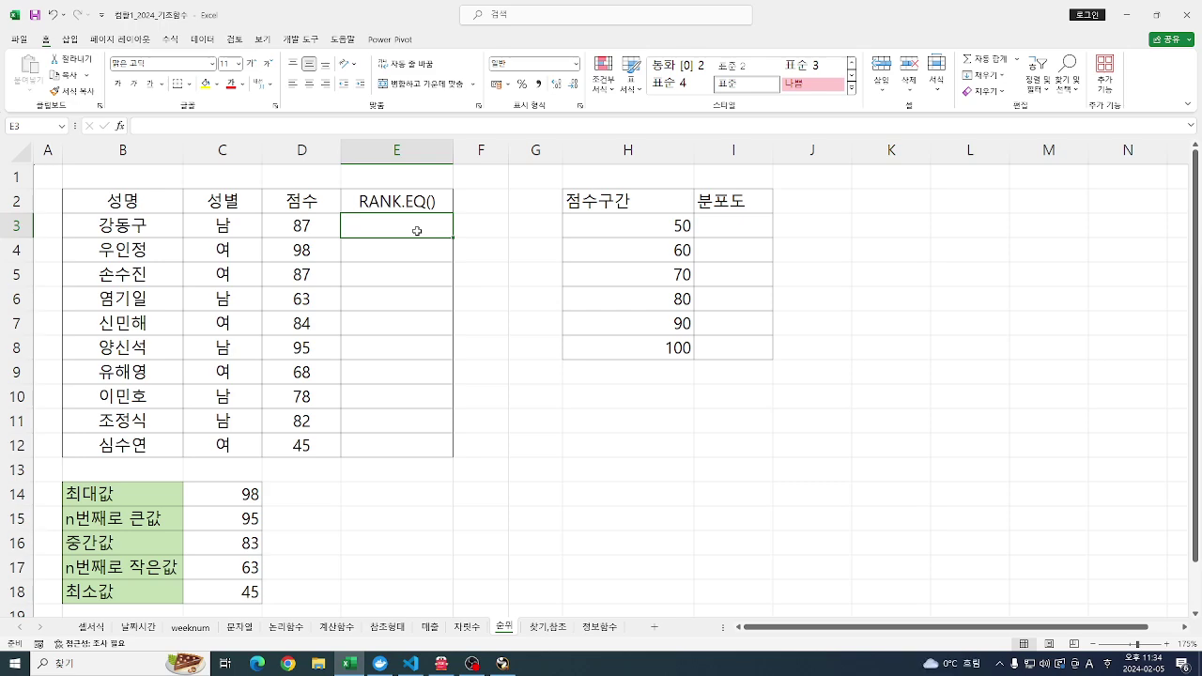
pyautogui.click(310, 235)
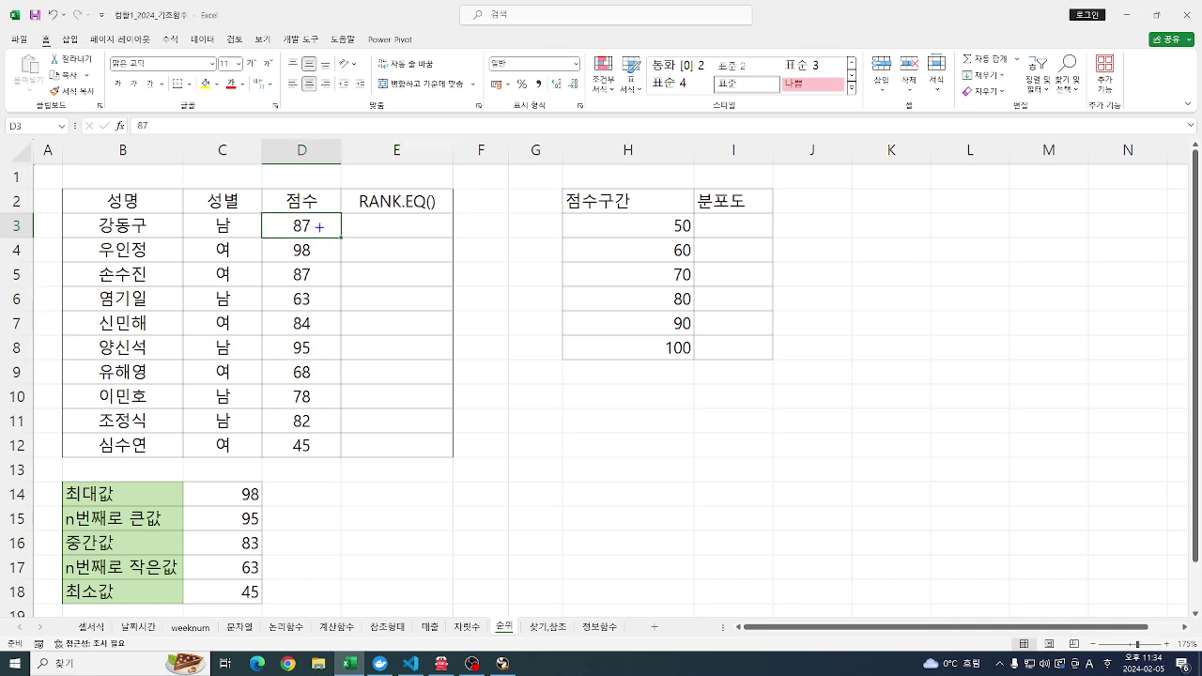
pyautogui.moveTo(316, 222); pyautogui.dragTo(327, 220)
pyautogui.moveTo(266, 216)
pyautogui.mouseDown()
pyautogui.moveTo(299, 216)
pyautogui.moveTo(267, 225)
pyautogui.mouseUp()
pyautogui.moveTo(335, 293); pyautogui.dragTo(341, 453)
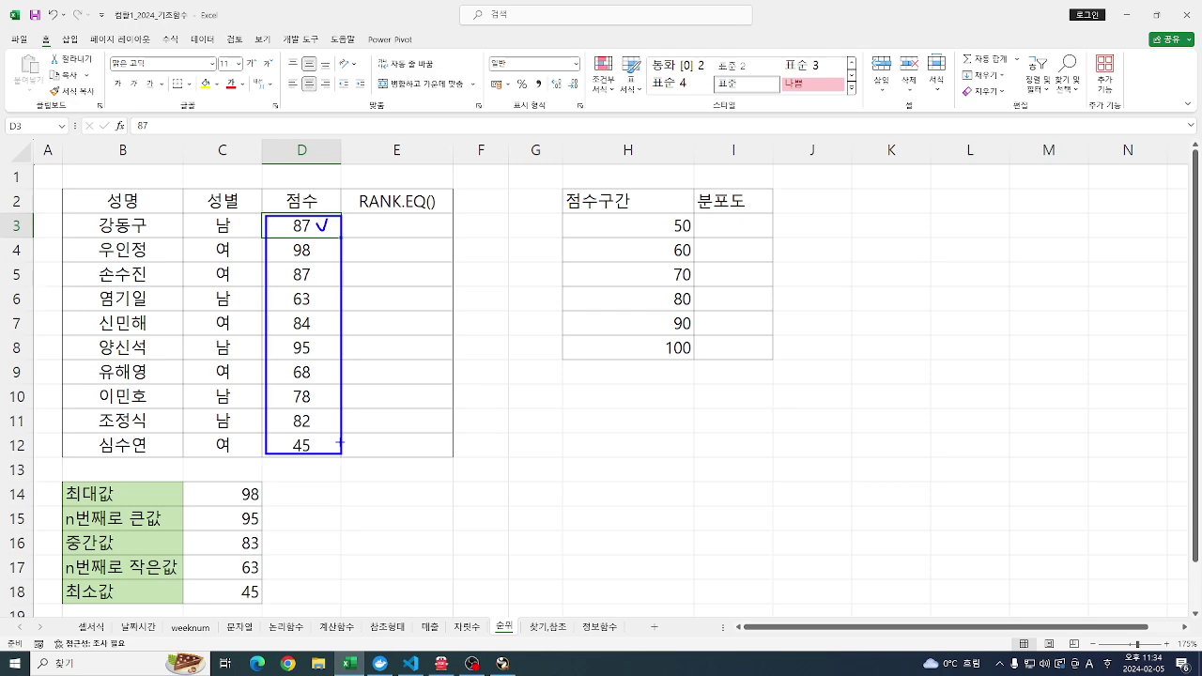
# - Enter =RANK.EQ(D3,D3:D12,0) in E3 to rank the first score in descending order
pyautogui.click(403, 229)
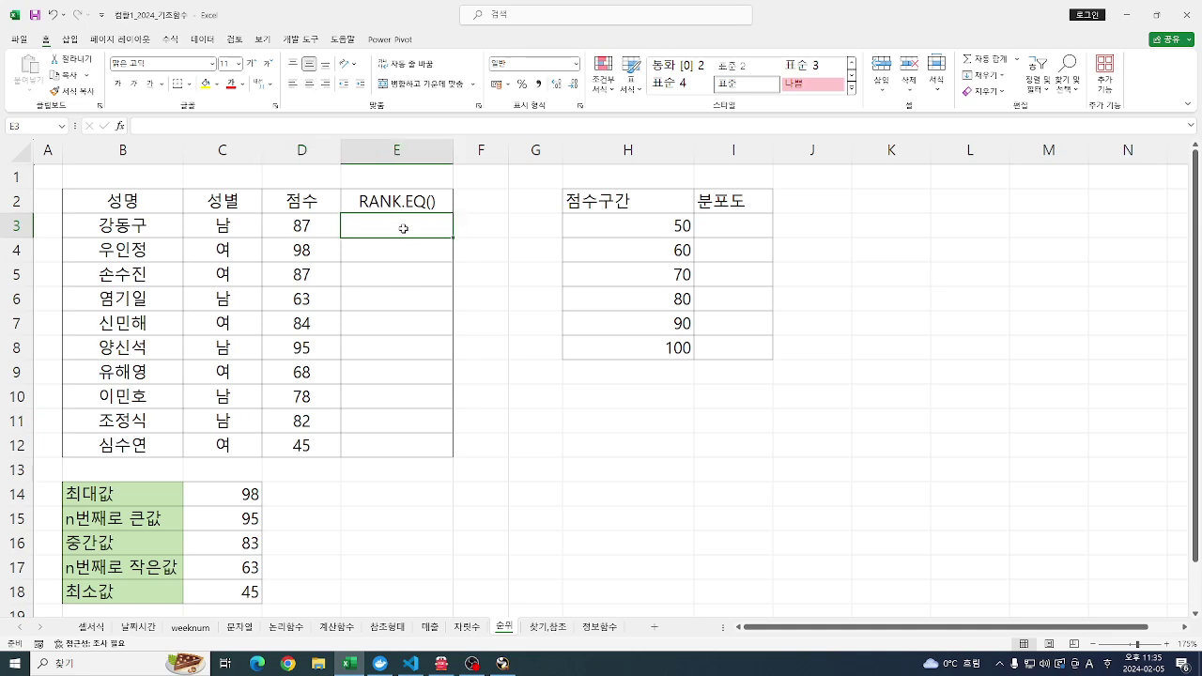
pyautogui.write('=RANK')
pyautogui.press('Down')
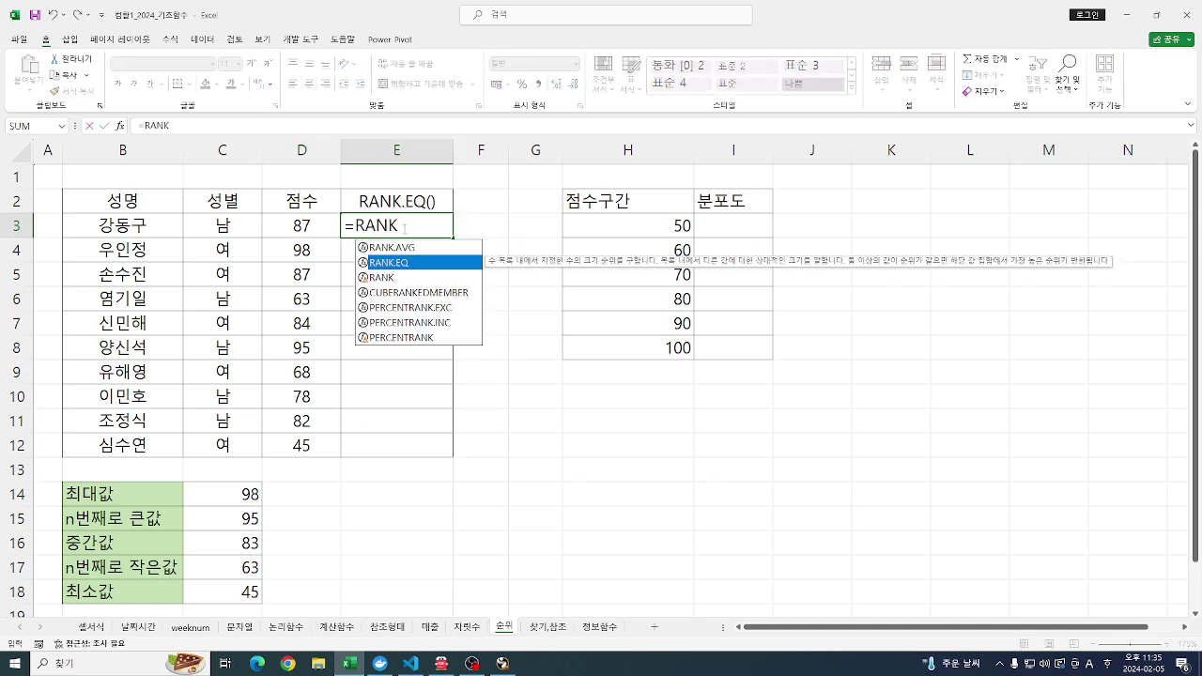
pyautogui.press('Tab')
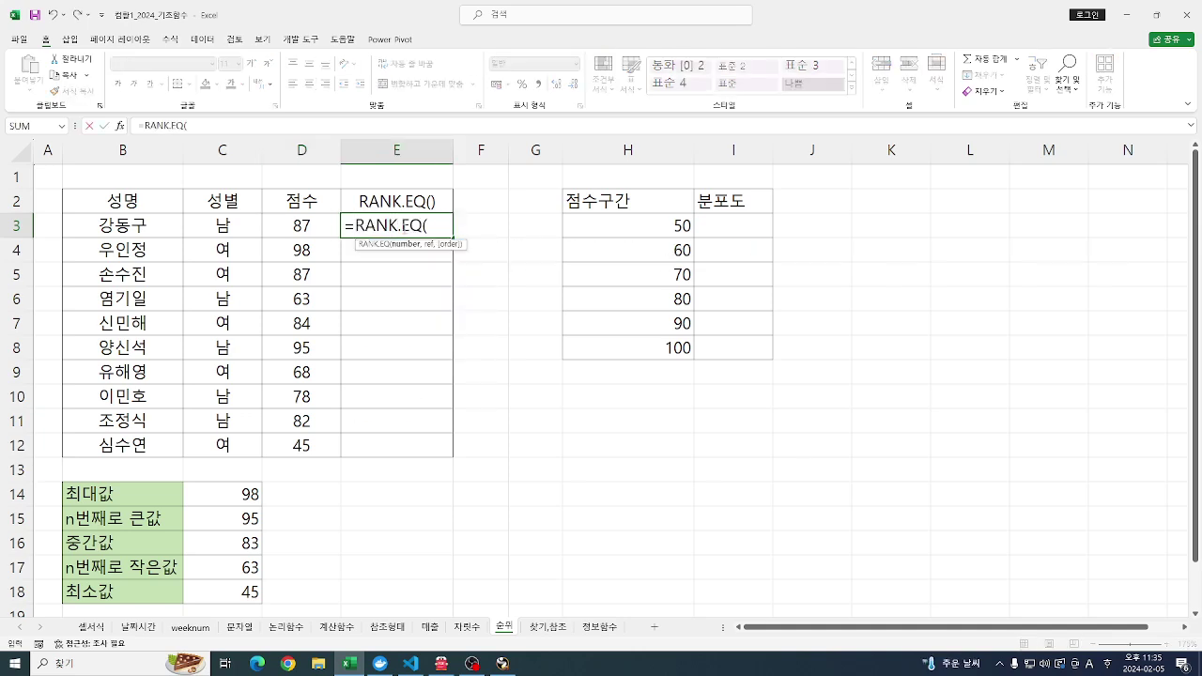
pyautogui.click(311, 228)
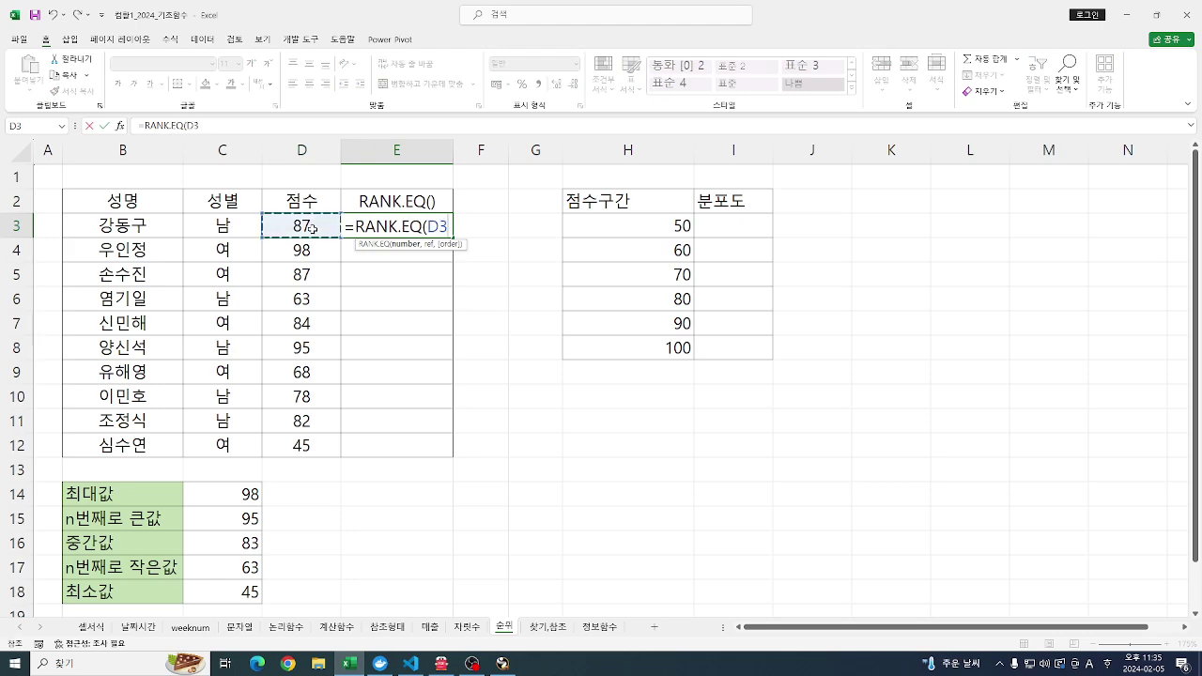
pyautogui.write(',')
pyautogui.moveTo(311, 227); pyautogui.dragTo(308, 430)
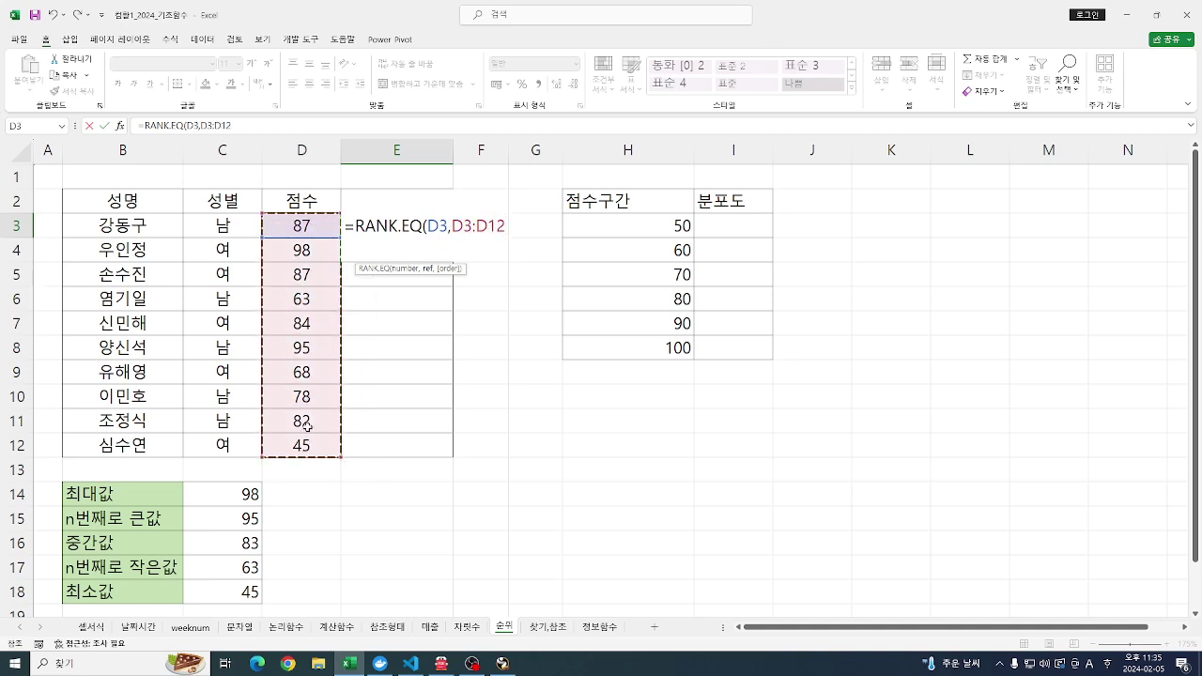
pyautogui.write(',')
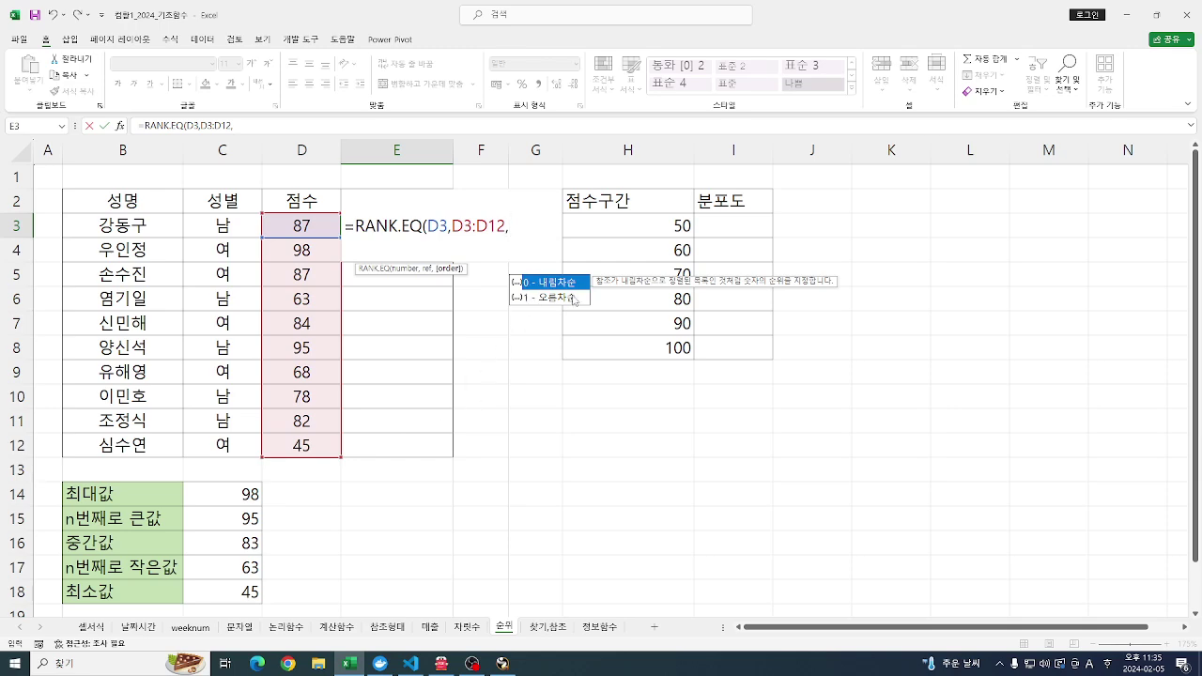
pyautogui.write('0)')
pyautogui.press('Return')
pyautogui.press('Up')
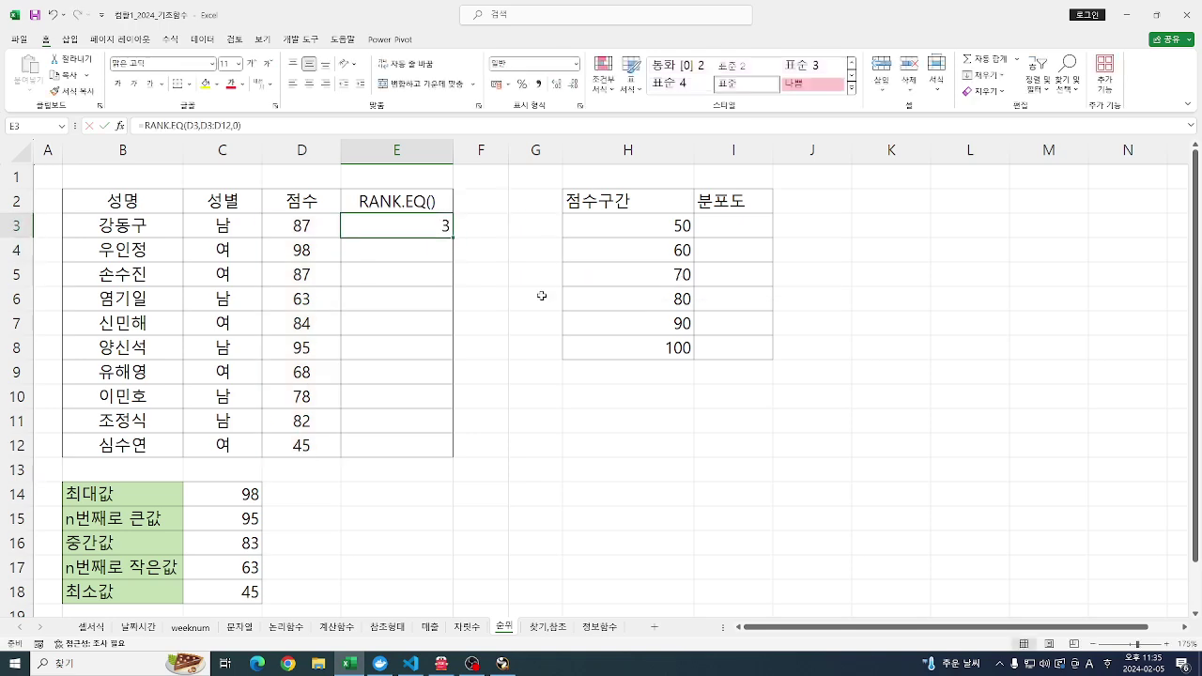
# - Copy the rank formula with its relative range from E3 down to E12
pyautogui.scroll(-1, 542, 296)
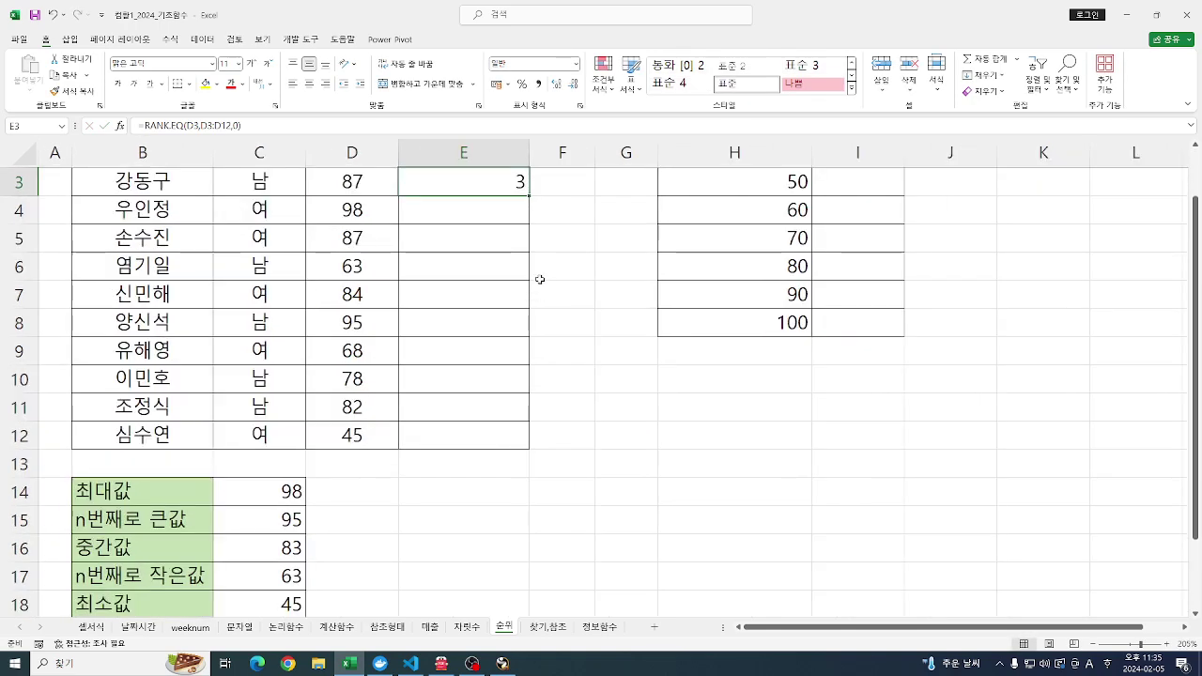
pyautogui.scroll(1, 542, 296)
pyautogui.keyDown('ctrl'); pyautogui.scroll(2, 536, 277); pyautogui.keyUp('ctrl')
pyautogui.moveTo(529, 252); pyautogui.dragTo(510, 499)
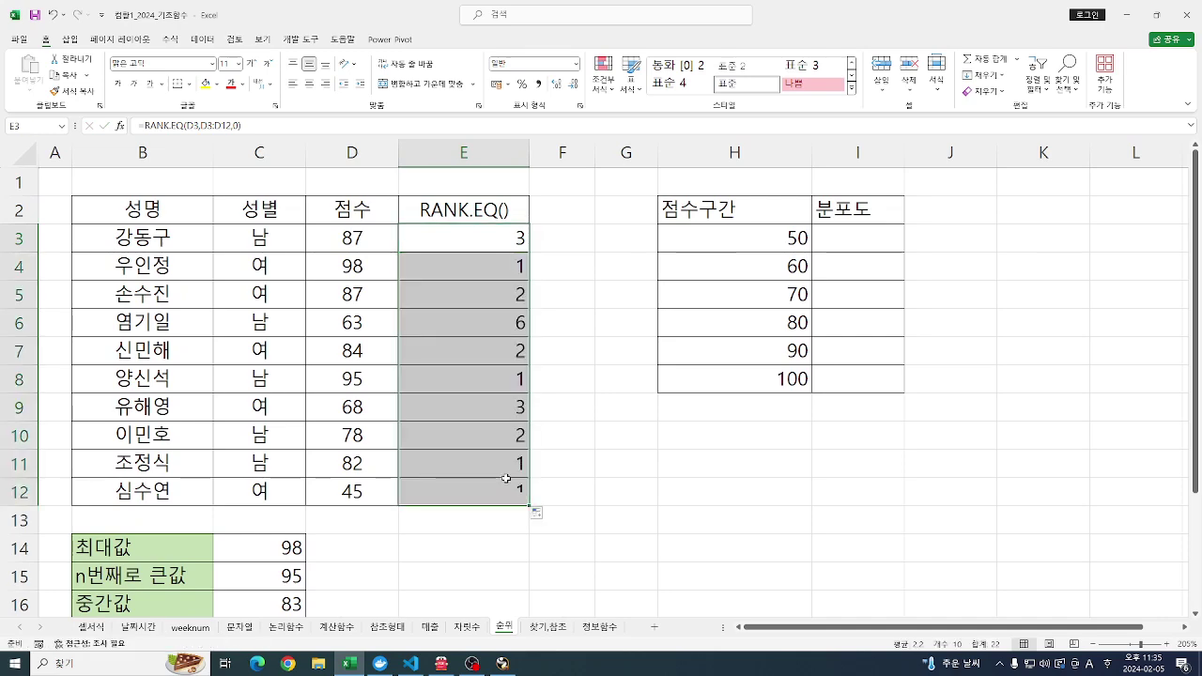
# - Examine the copied rank formulas in column E and the score range that E10 refers to
pyautogui.click(502, 381)
pyautogui.click(490, 464)
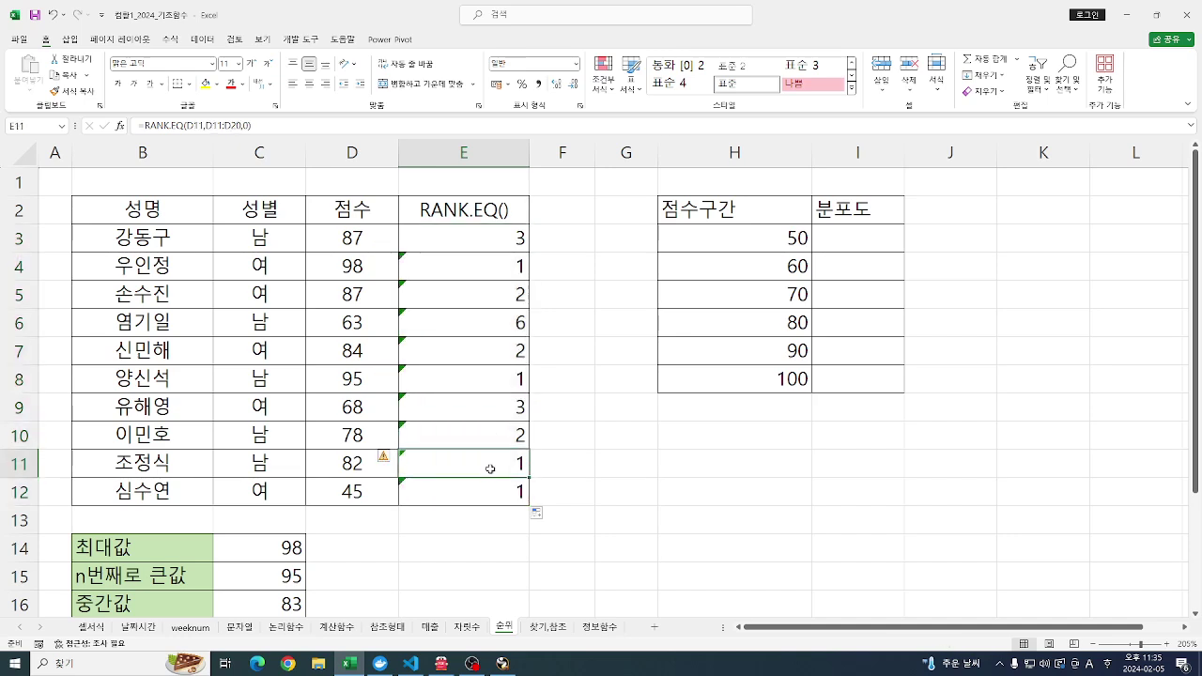
pyautogui.click(511, 291)
pyautogui.click(495, 429)
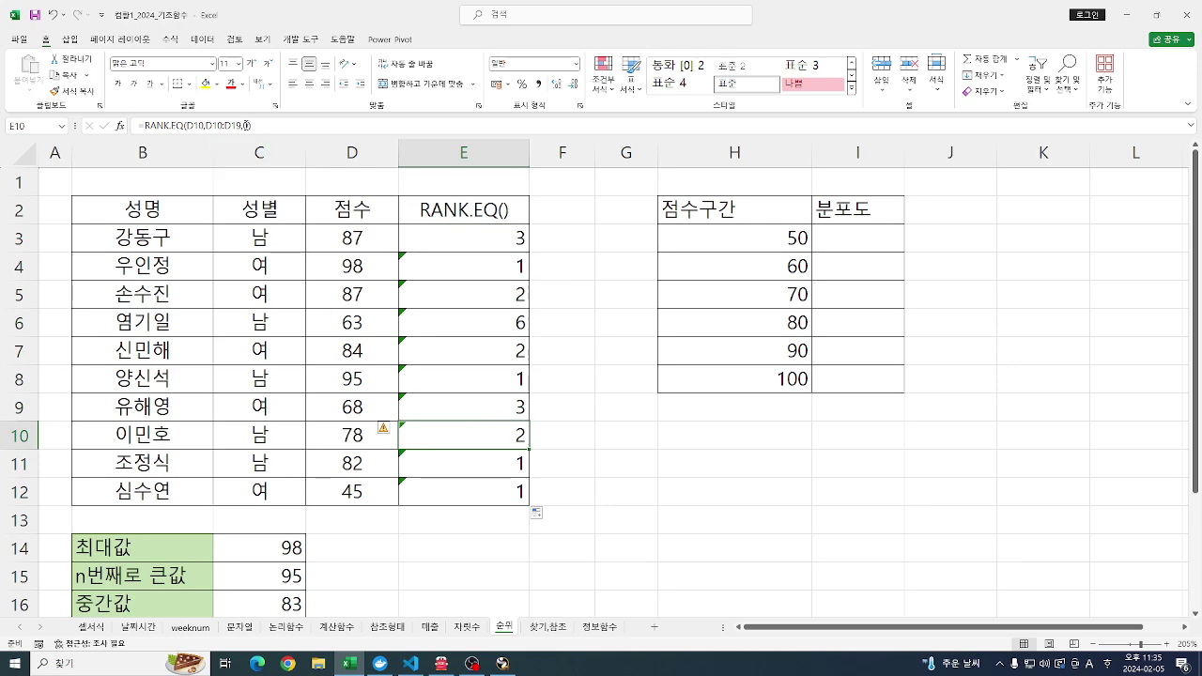
pyautogui.click(227, 125)
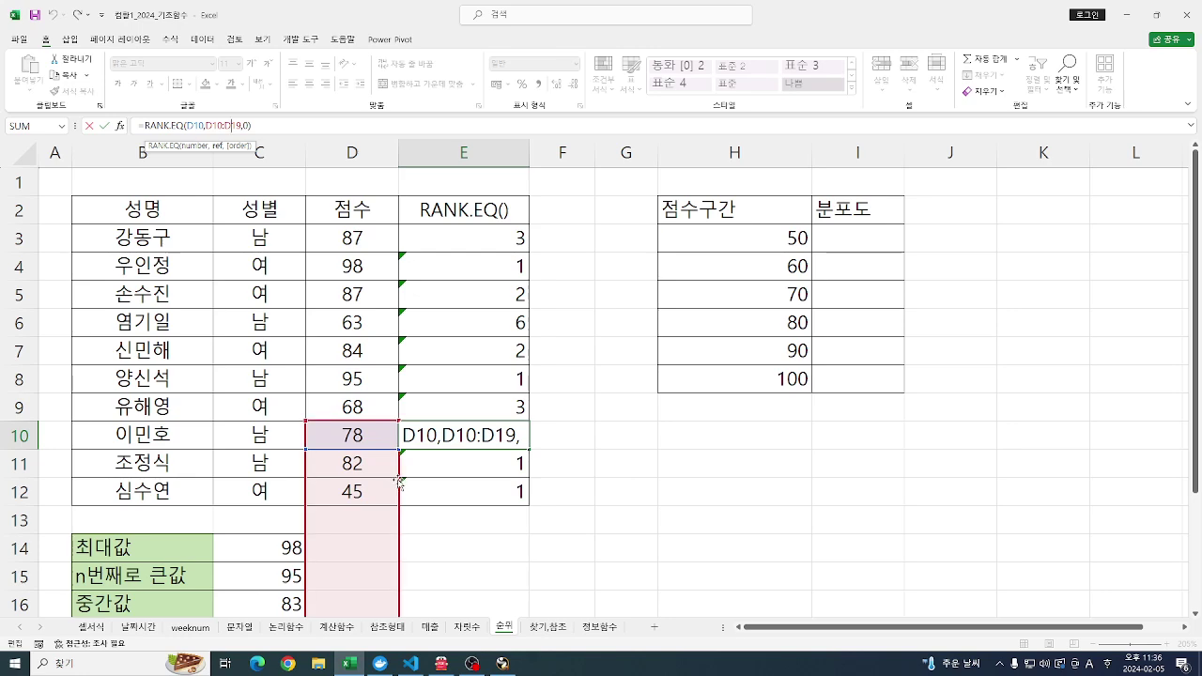
pyautogui.press('Escape')
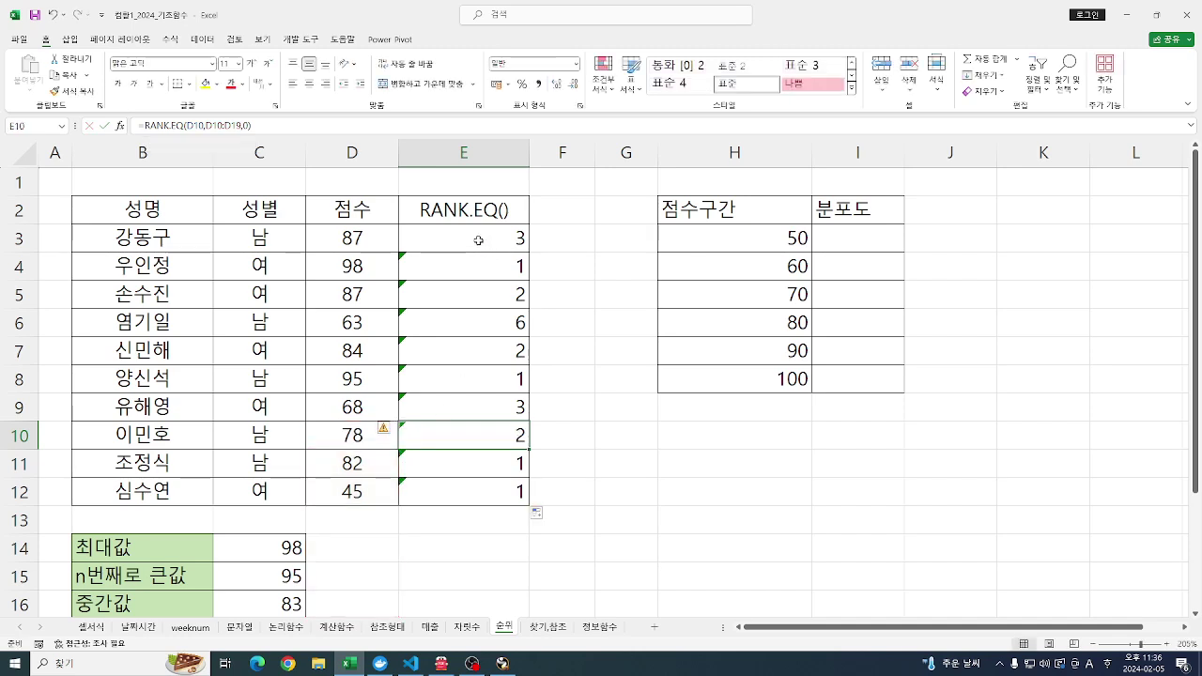
# - Make the range in E3's rank formula absolute as $D$3:$D$12 and copy the formula down to E12
pyautogui.click(472, 236)
pyautogui.doubleClick(480, 242)
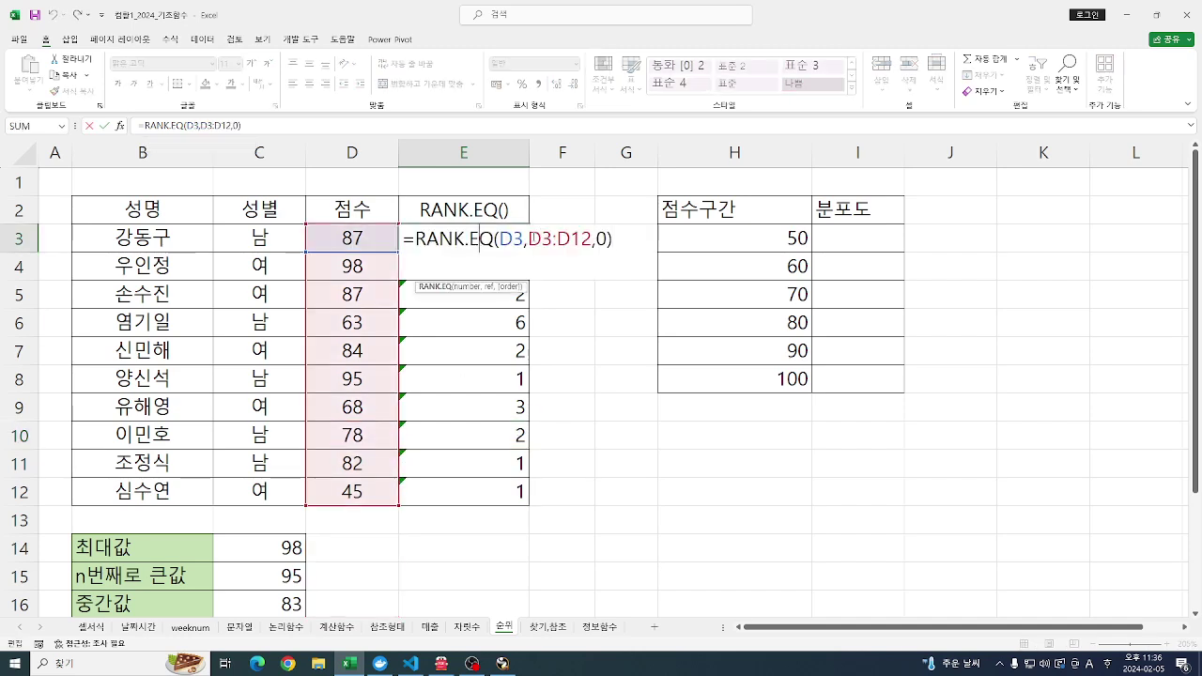
pyautogui.moveTo(529, 239); pyautogui.dragTo(593, 240)
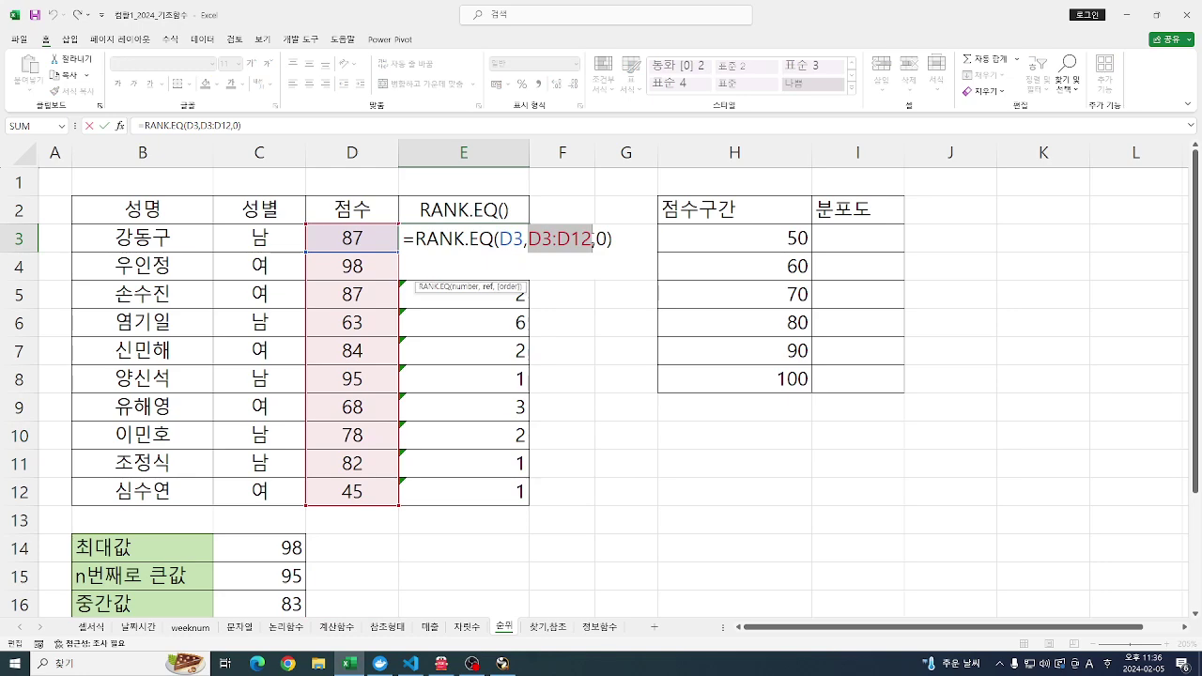
pyautogui.press('F4')
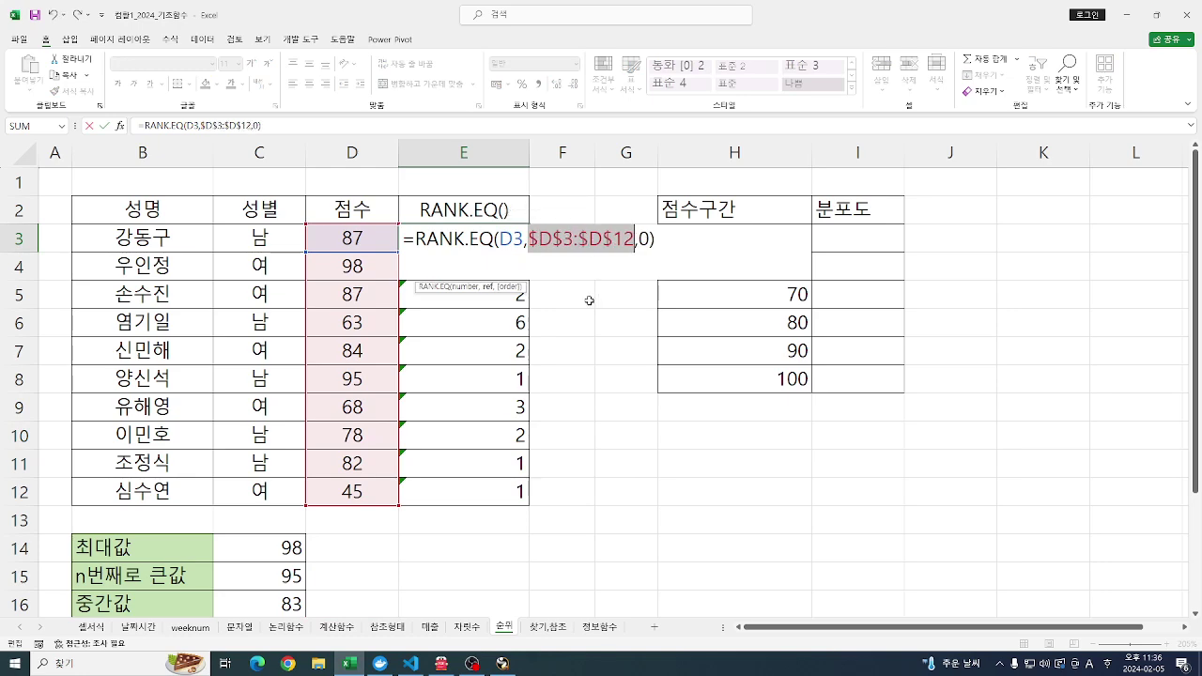
pyautogui.press('Return')
pyautogui.click(514, 234)
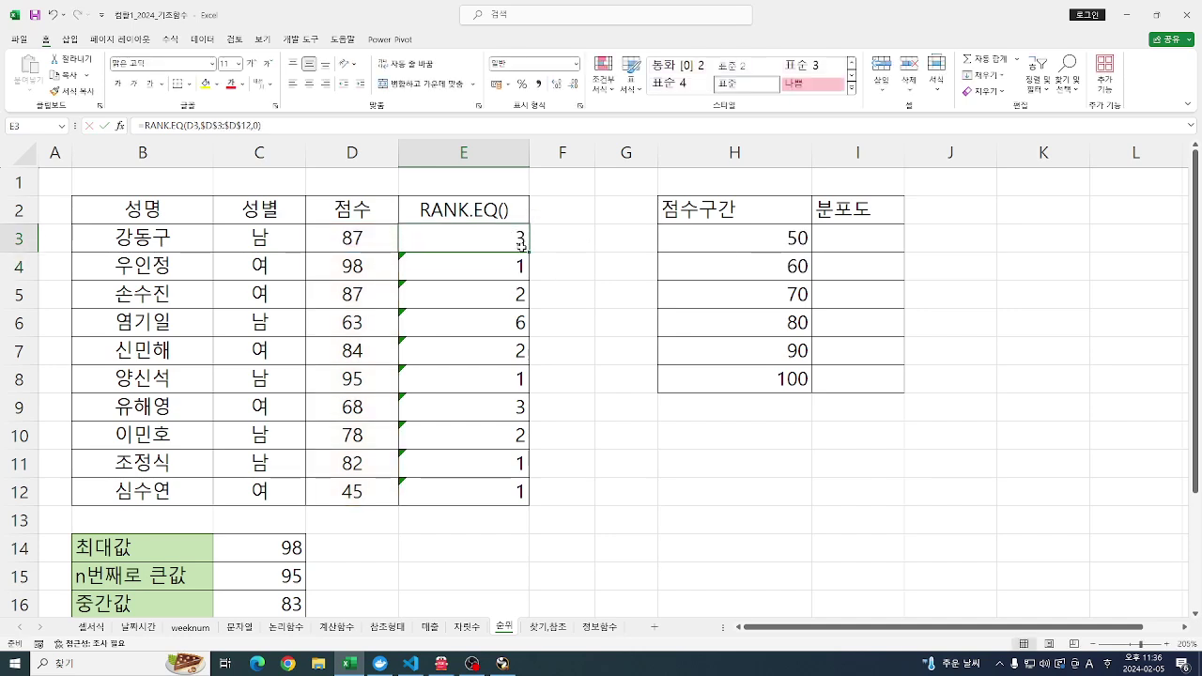
pyautogui.moveTo(531, 251); pyautogui.dragTo(526, 508)
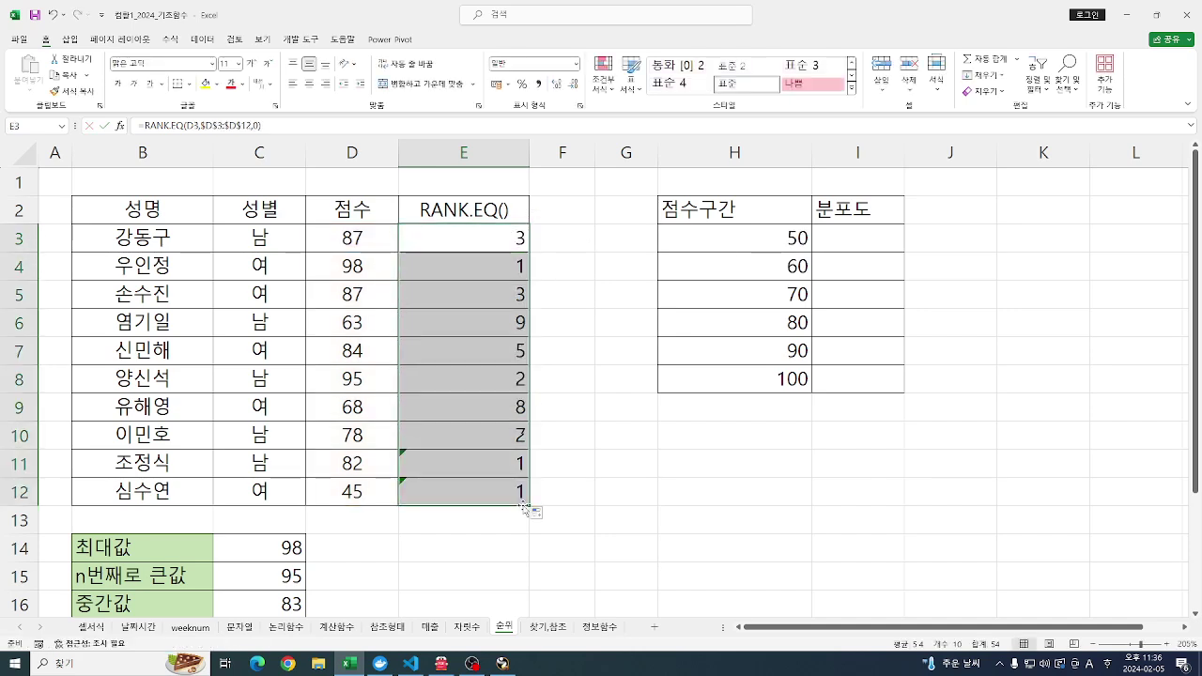
# - Inspect the cell references used by the rank formula in E10
pyautogui.click(482, 432)
pyautogui.doubleClick(483, 431)
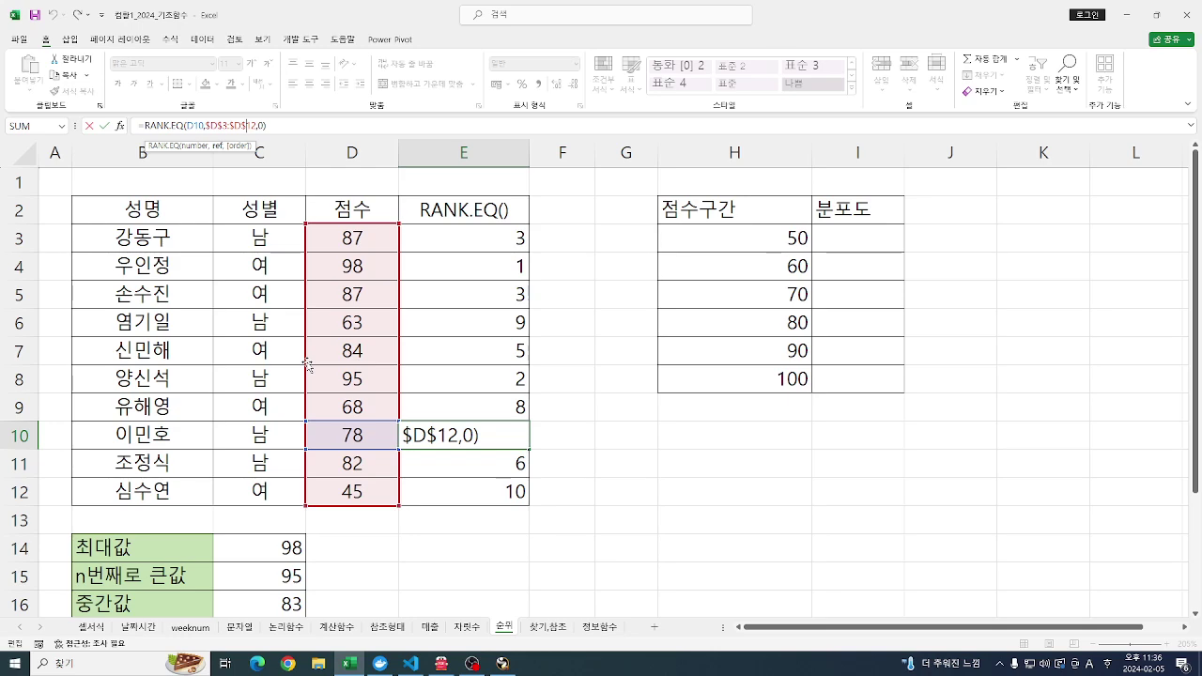
pyautogui.hotkey('ctrl', 'Return')
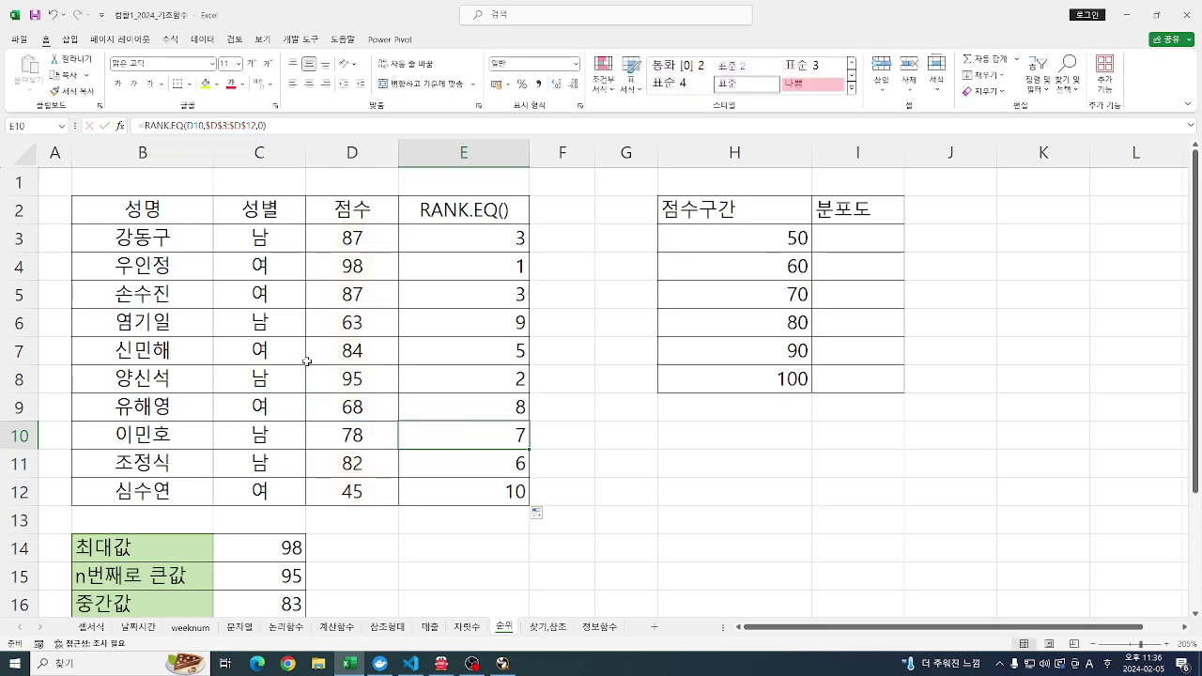
# - Clear the contents of C14:D18 beside the 최대값 to 최소값 labels
pyautogui.scroll(-2, 328, 331)
pyautogui.moveTo(305, 406); pyautogui.dragTo(308, 522)
pyautogui.press('Delete')
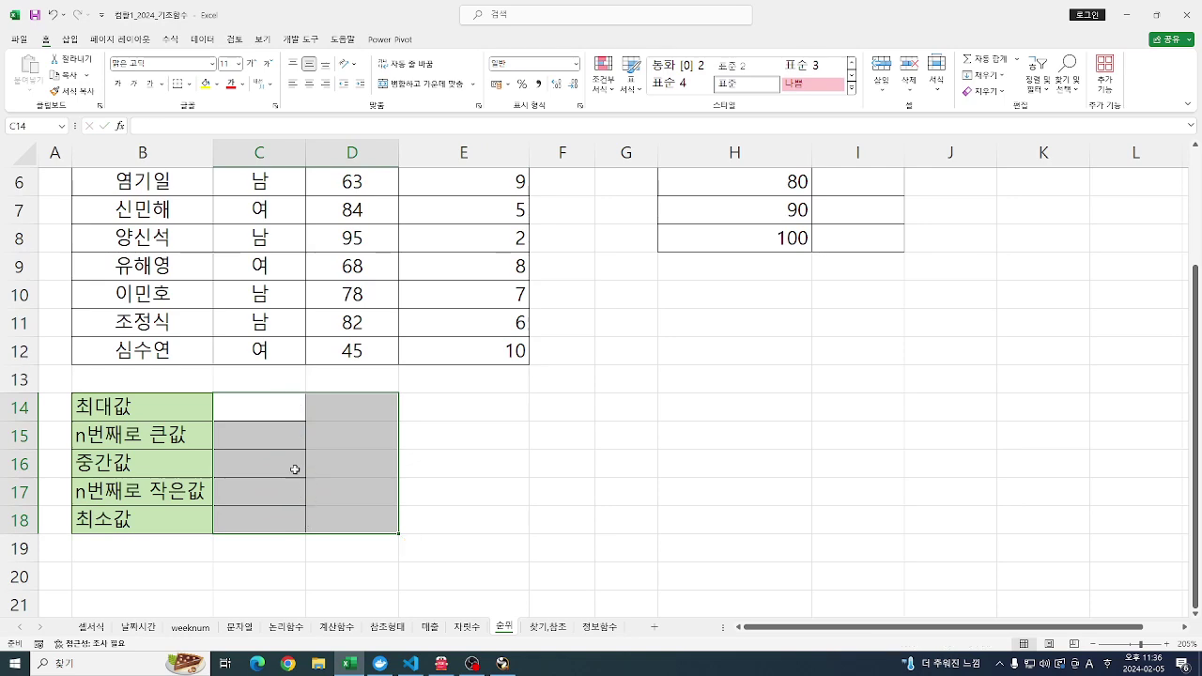
# - Enter =MAX(D3:D12) in C14 to get the highest score for 최대값
pyautogui.click(268, 416)
pyautogui.write('=MAX(')
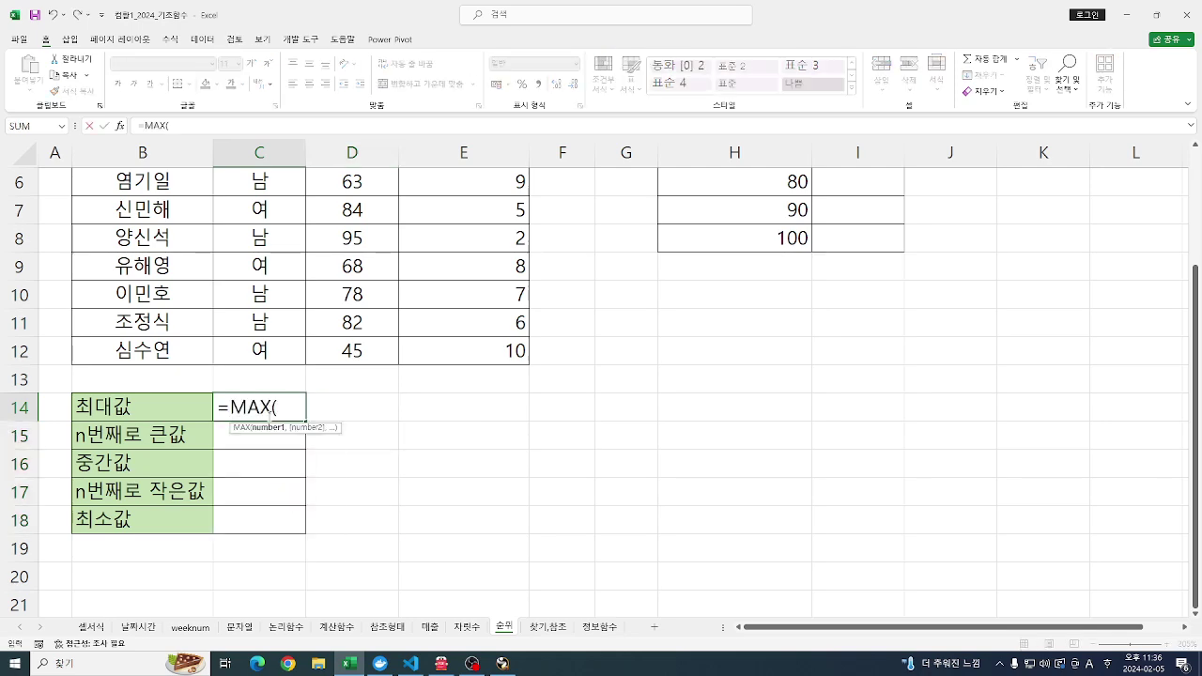
pyautogui.scroll(2, 273, 413)
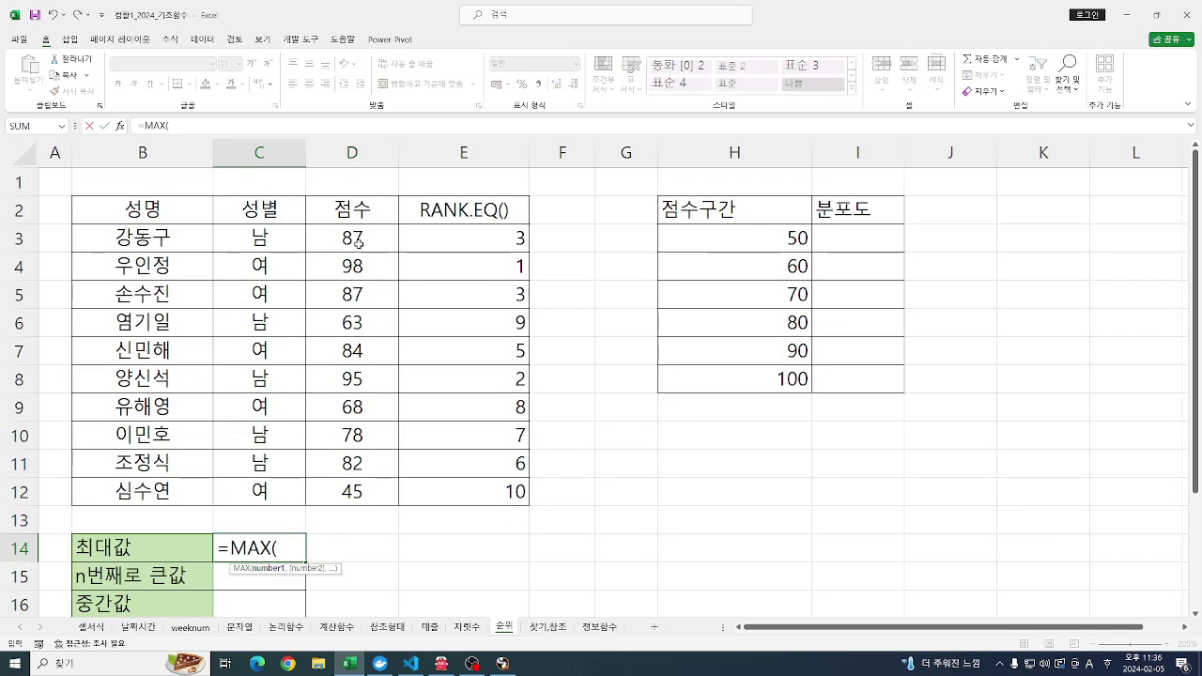
pyautogui.moveTo(356, 242); pyautogui.dragTo(316, 498)
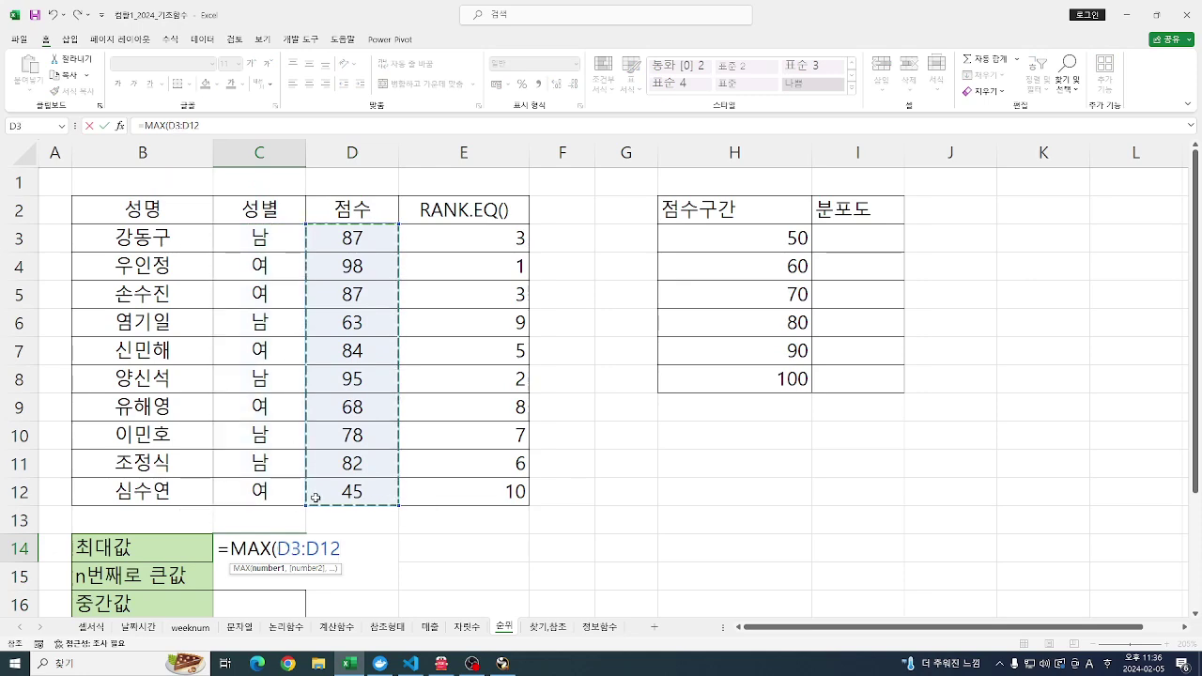
pyautogui.write(')')
pyautogui.press('Return')
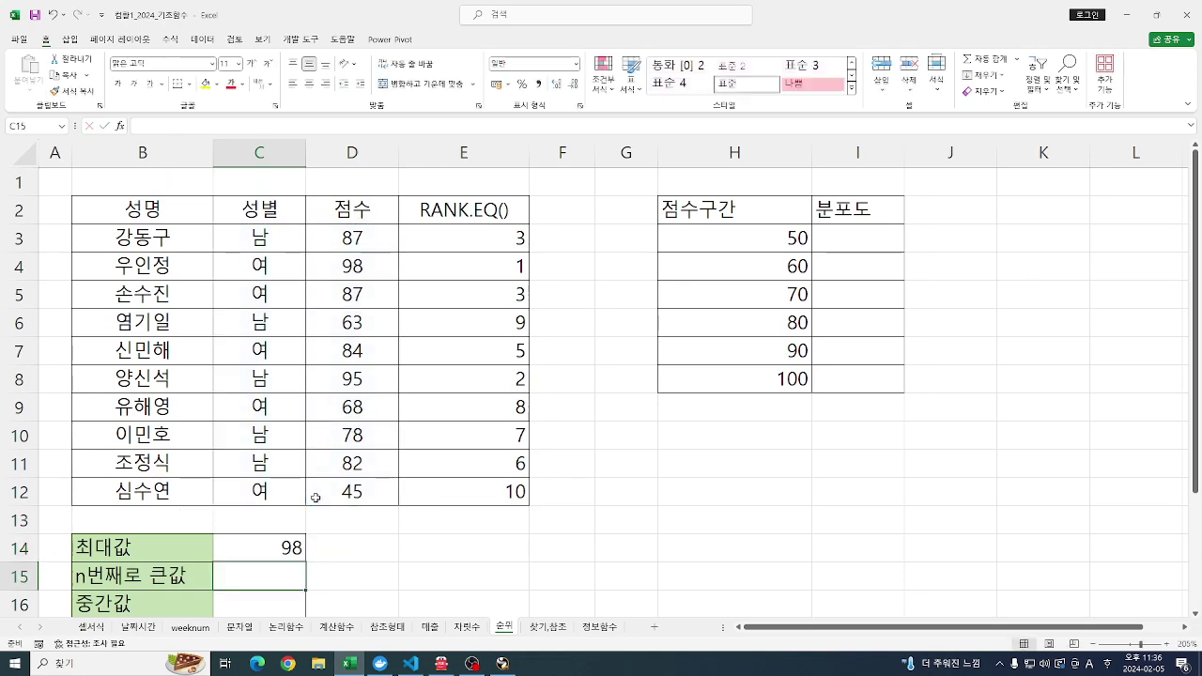
# - Enter =MIN(D3:D12) in C18 to get the lowest score for 최소값
pyautogui.scroll(-2, 310, 517)
pyautogui.click(286, 531)
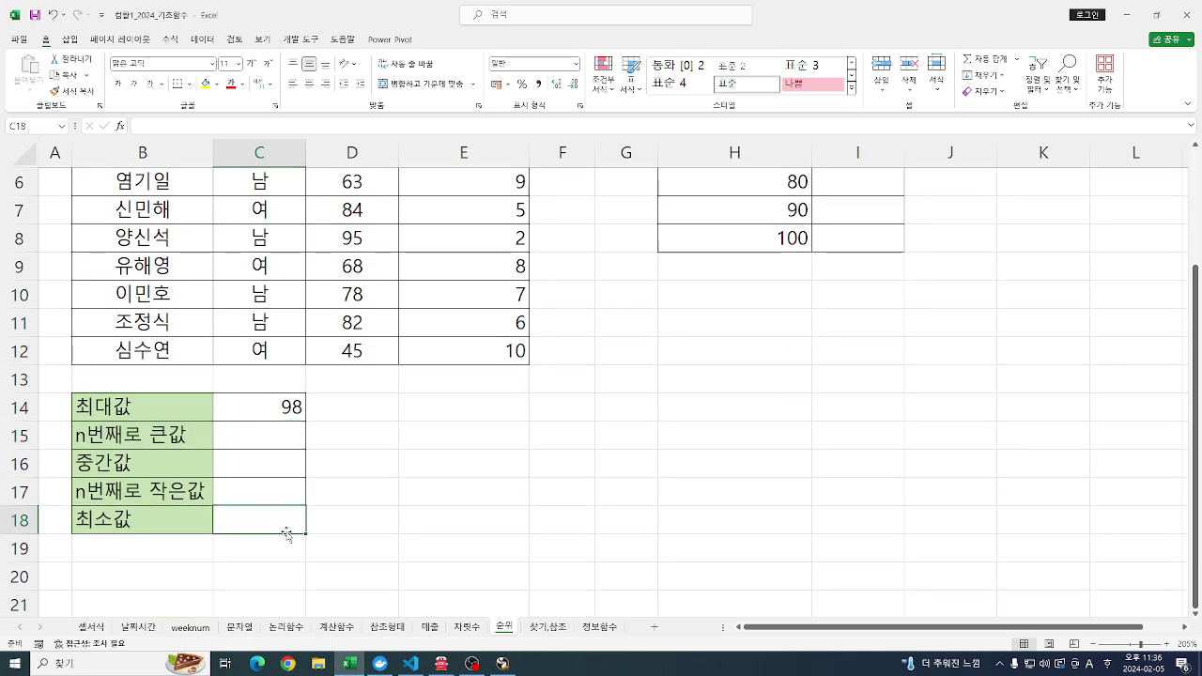
pyautogui.write('=MION')
pyautogui.press('BackSpace')
pyautogui.press('BackSpace')
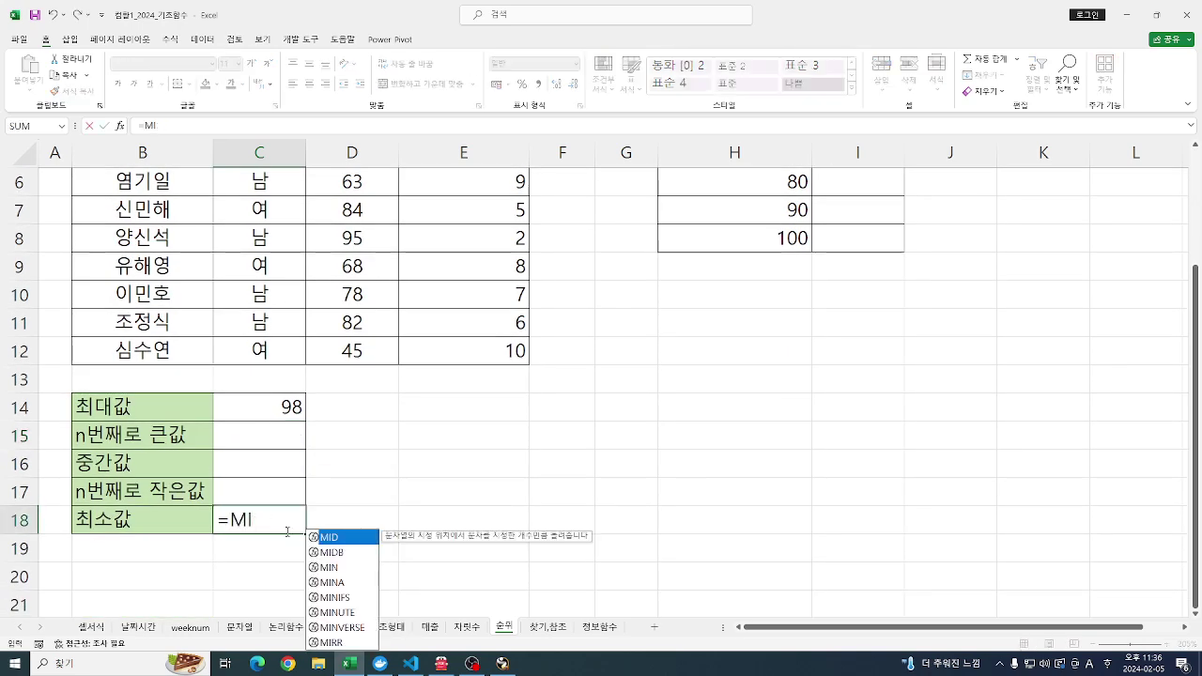
pyautogui.write('N(')
pyautogui.scroll(2, 286, 532)
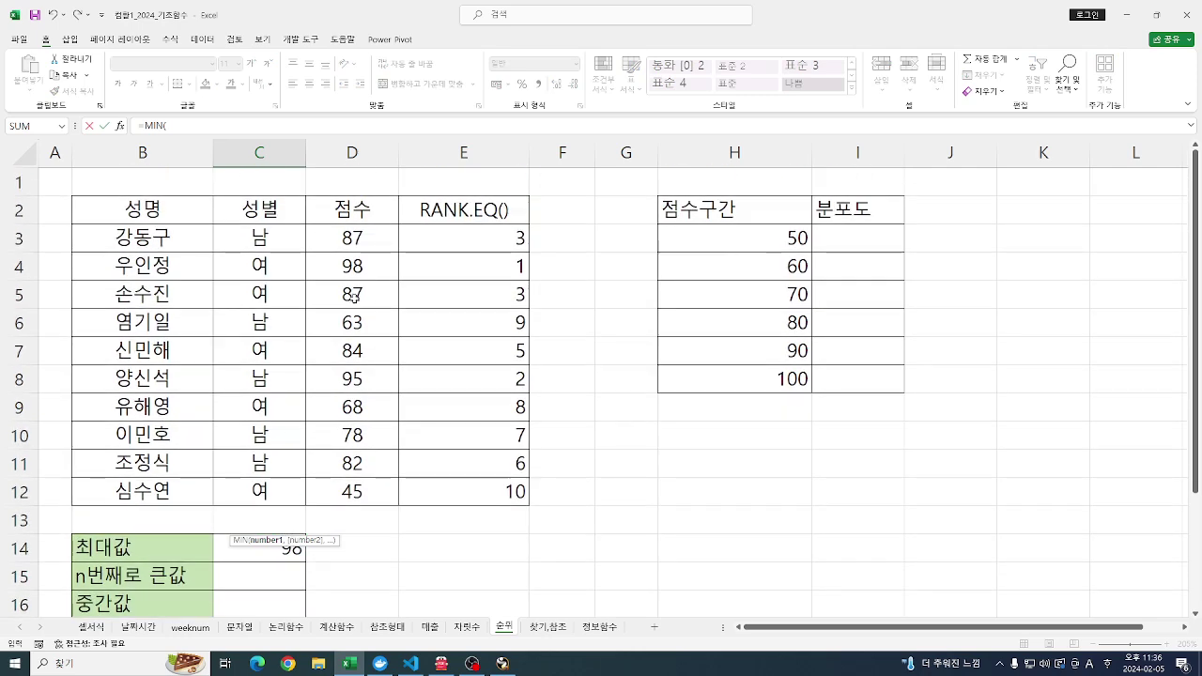
pyautogui.moveTo(353, 237); pyautogui.dragTo(331, 488)
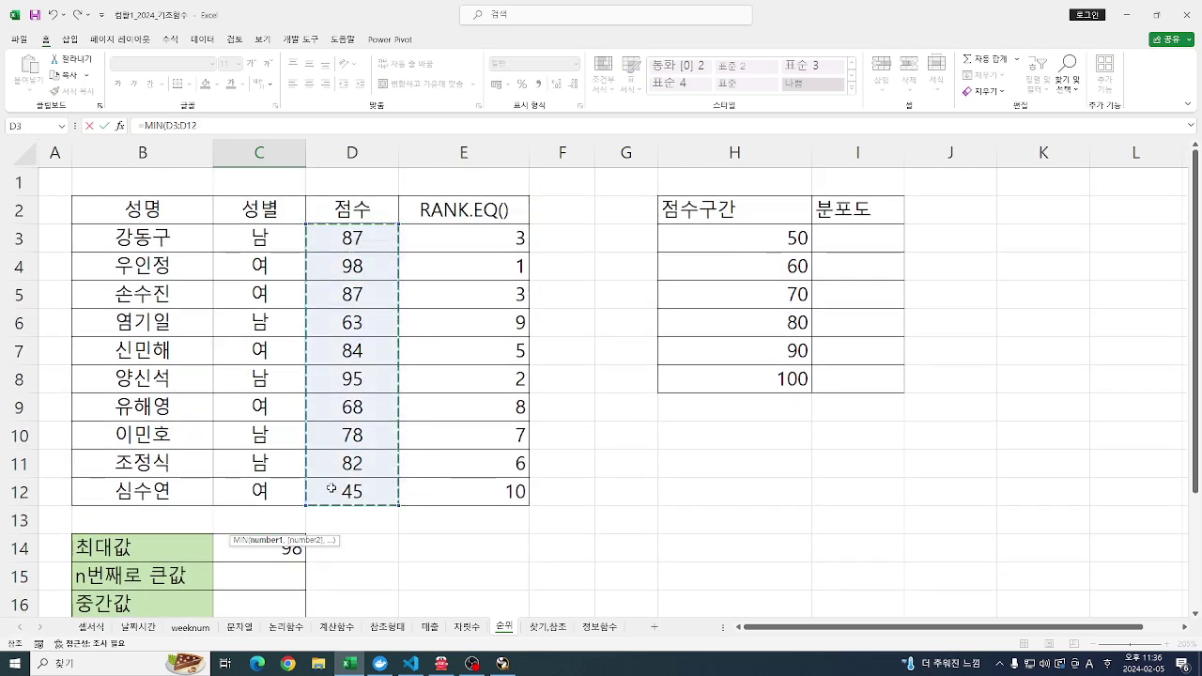
pyautogui.press('Return')
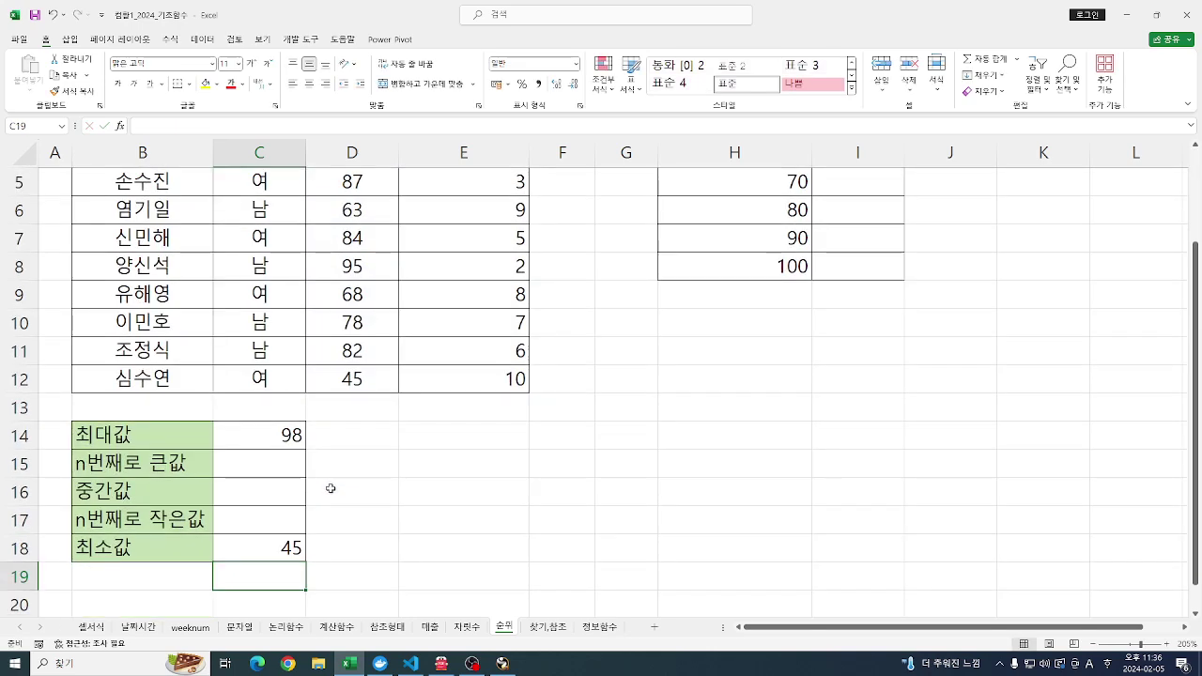
# - Enter =LARGE(D3:D12,2) in C15 to get the second-highest score, and compare it with the score ranked 2
pyautogui.click(281, 469)
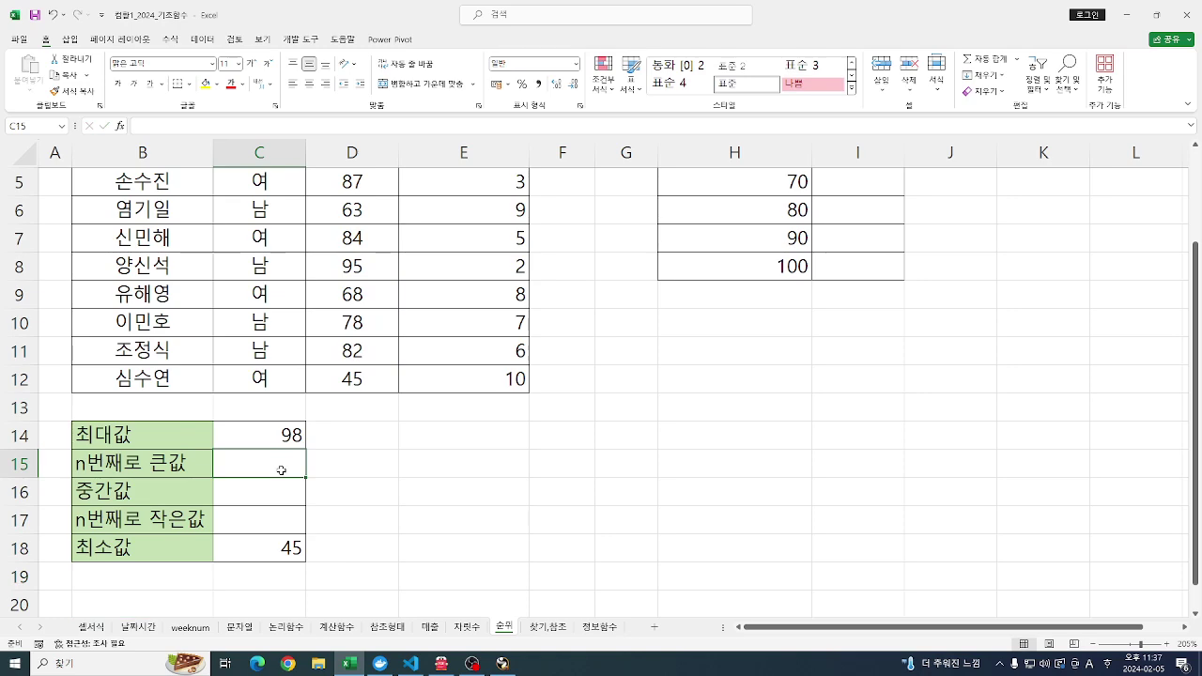
pyautogui.write('=LA')
pyautogui.press('Tab')
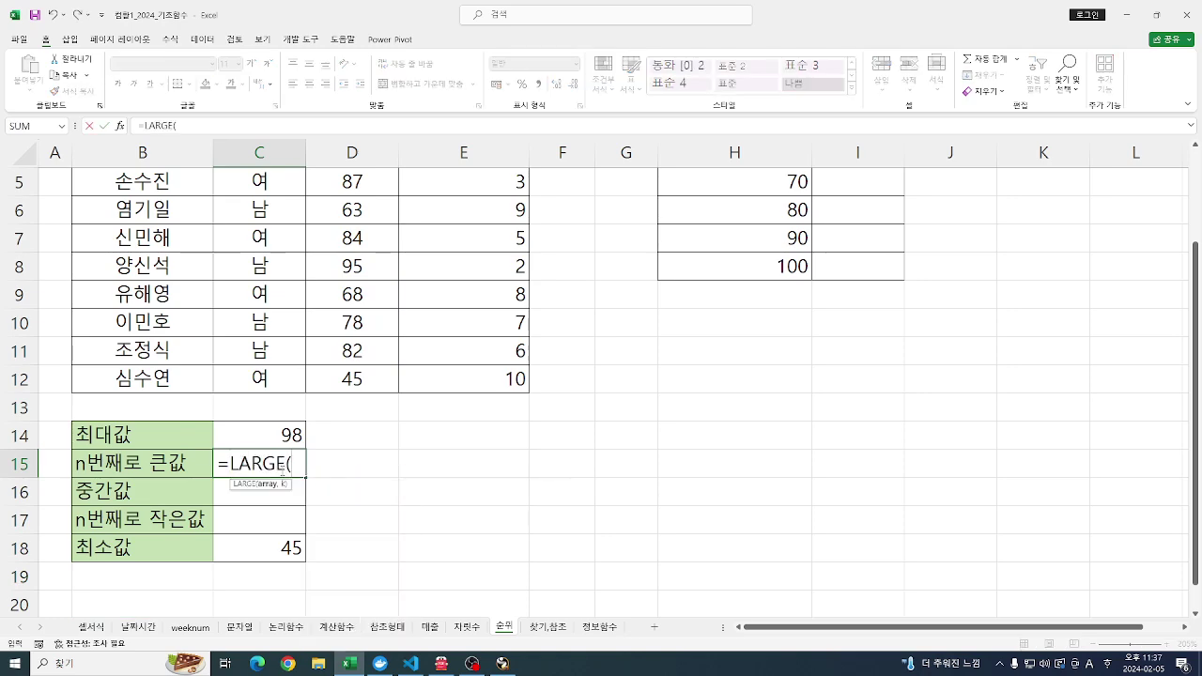
pyautogui.press('BackSpace')
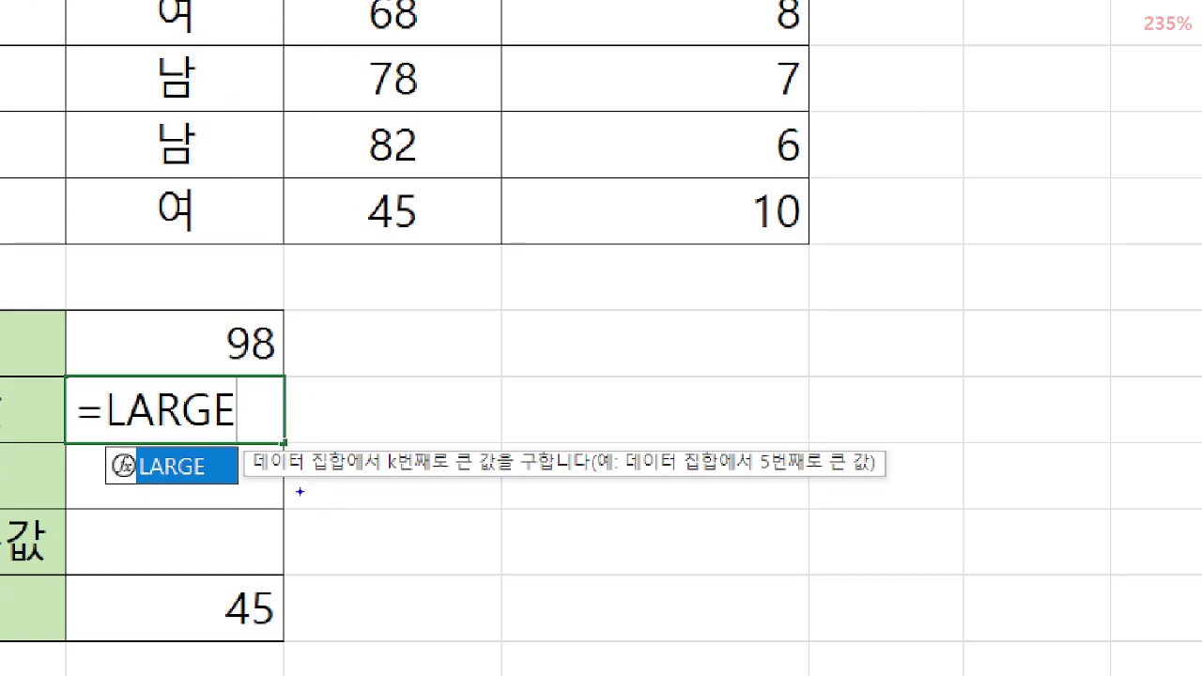
pyautogui.moveTo(261, 487)
pyautogui.mouseDown()
pyautogui.moveTo(401, 489)
pyautogui.moveTo(389, 507)
pyautogui.moveTo(490, 479)
pyautogui.moveTo(562, 482)
pyautogui.mouseUp()
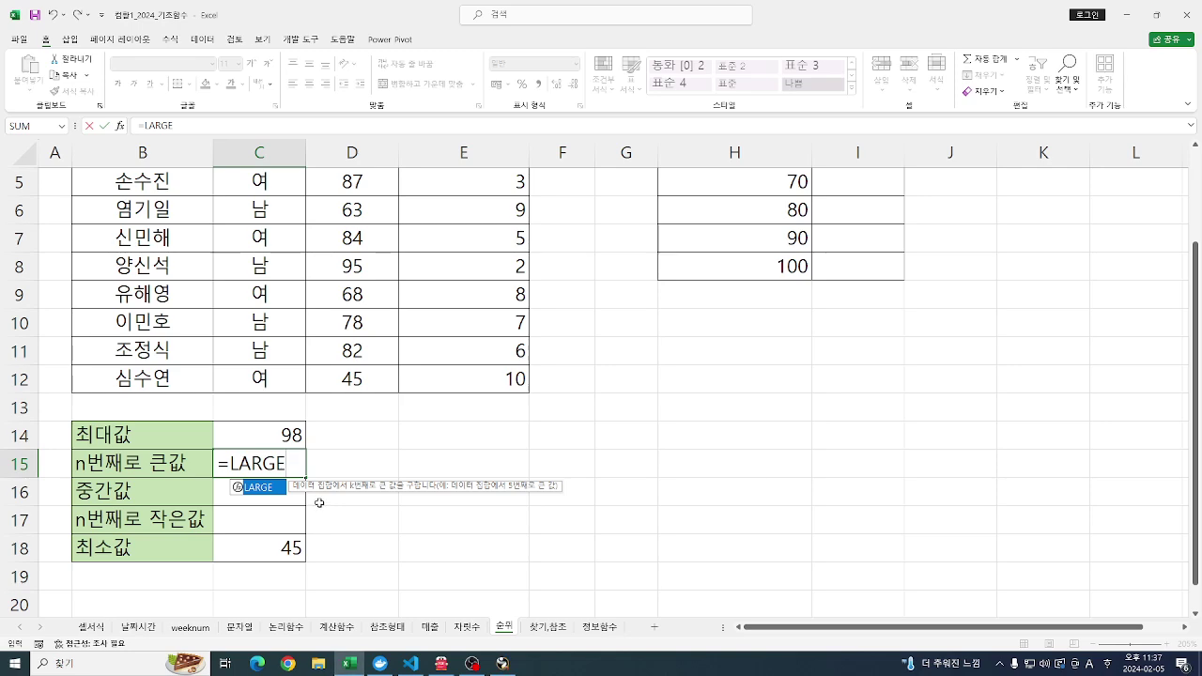
pyautogui.write('(')
pyautogui.scroll(2, 349, 372)
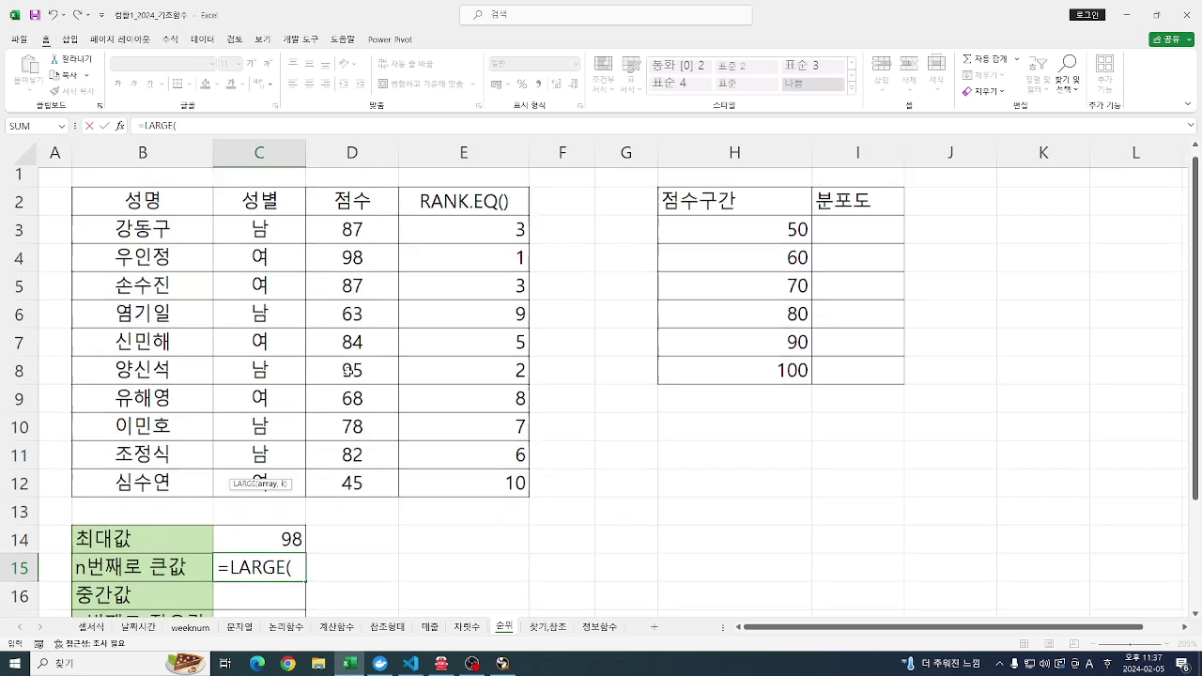
pyautogui.moveTo(364, 240); pyautogui.dragTo(353, 486)
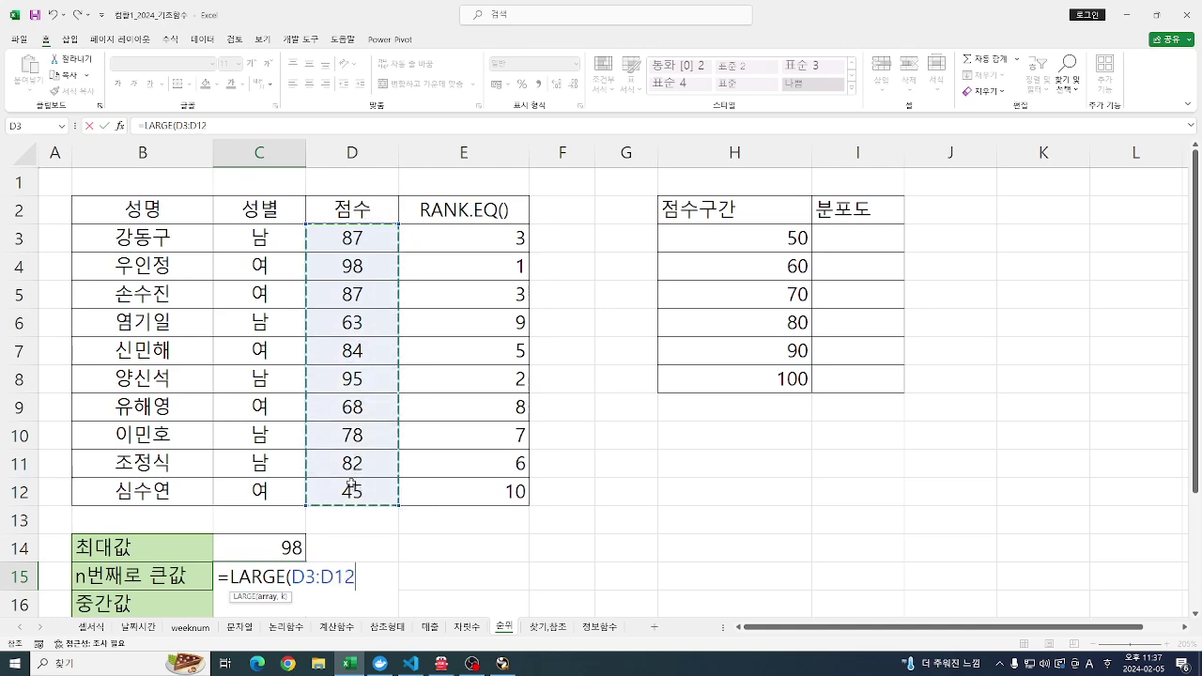
pyautogui.write(',')
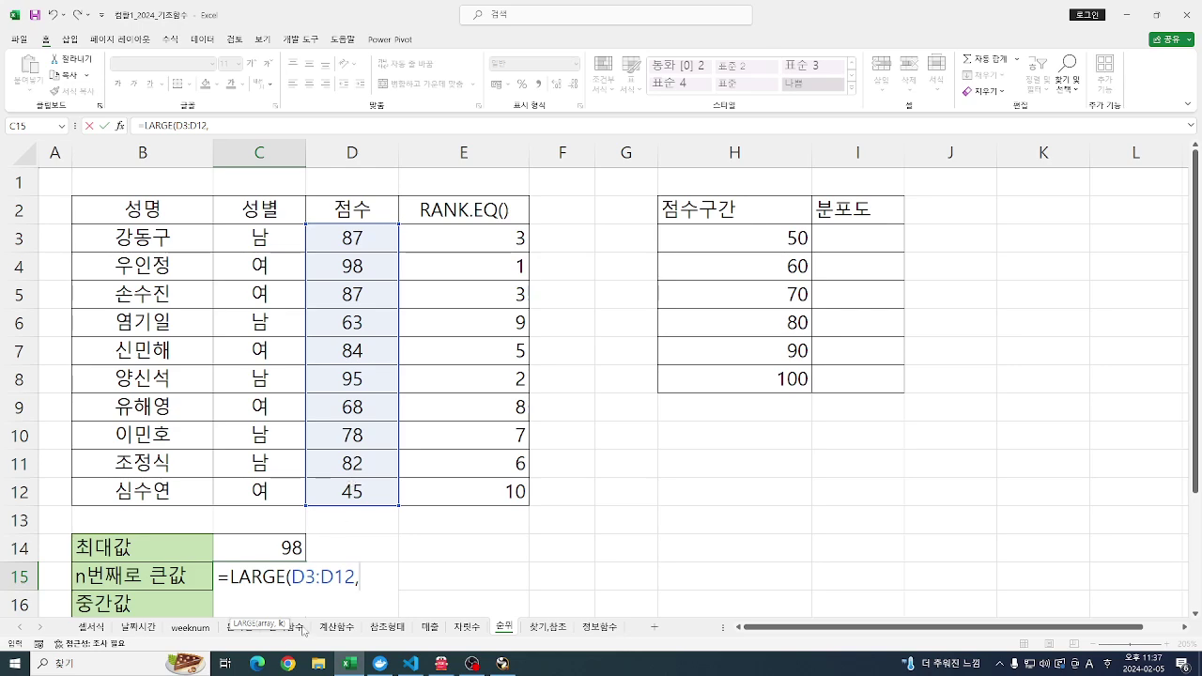
pyautogui.write('2)')
pyautogui.press('Return')
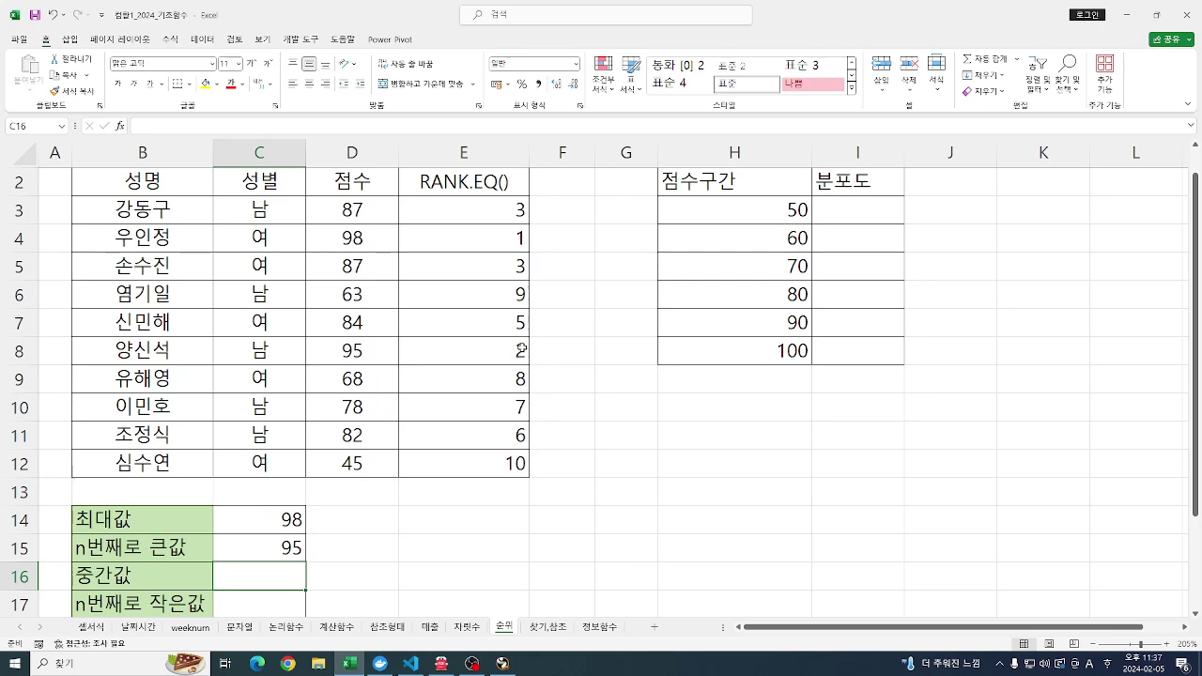
pyautogui.moveTo(522, 349); pyautogui.dragTo(358, 348)
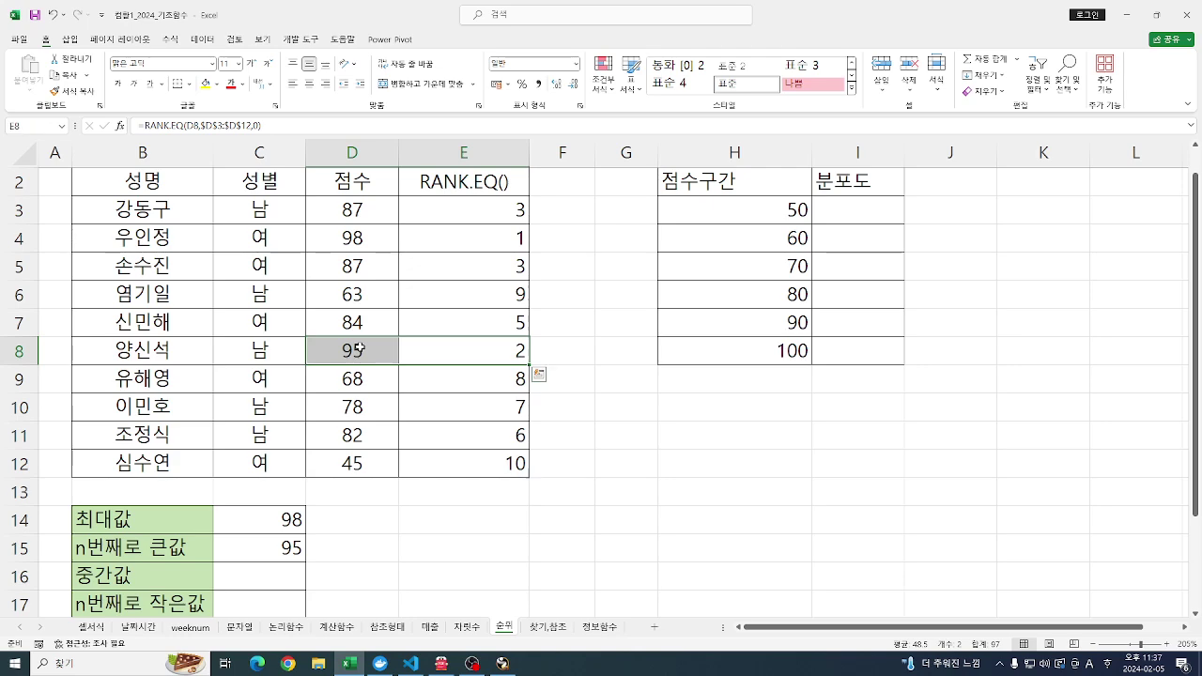
# - Enter =SMALL(D3:D12,2) in C17 to get the second-lowest score, and compare it with the score ranked 9
pyautogui.scroll(-2, 266, 460)
pyautogui.click(266, 460)
pyautogui.write('=SMALL(')
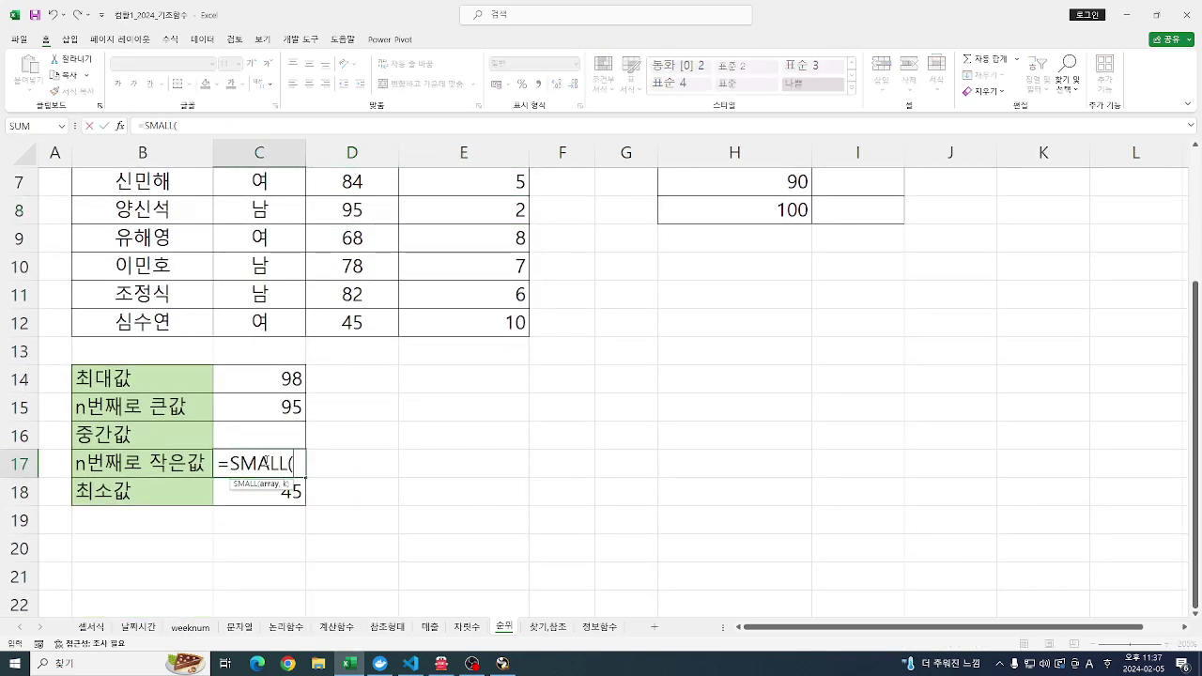
pyautogui.scroll(1, 266, 460)
pyautogui.scroll(1, 265, 461)
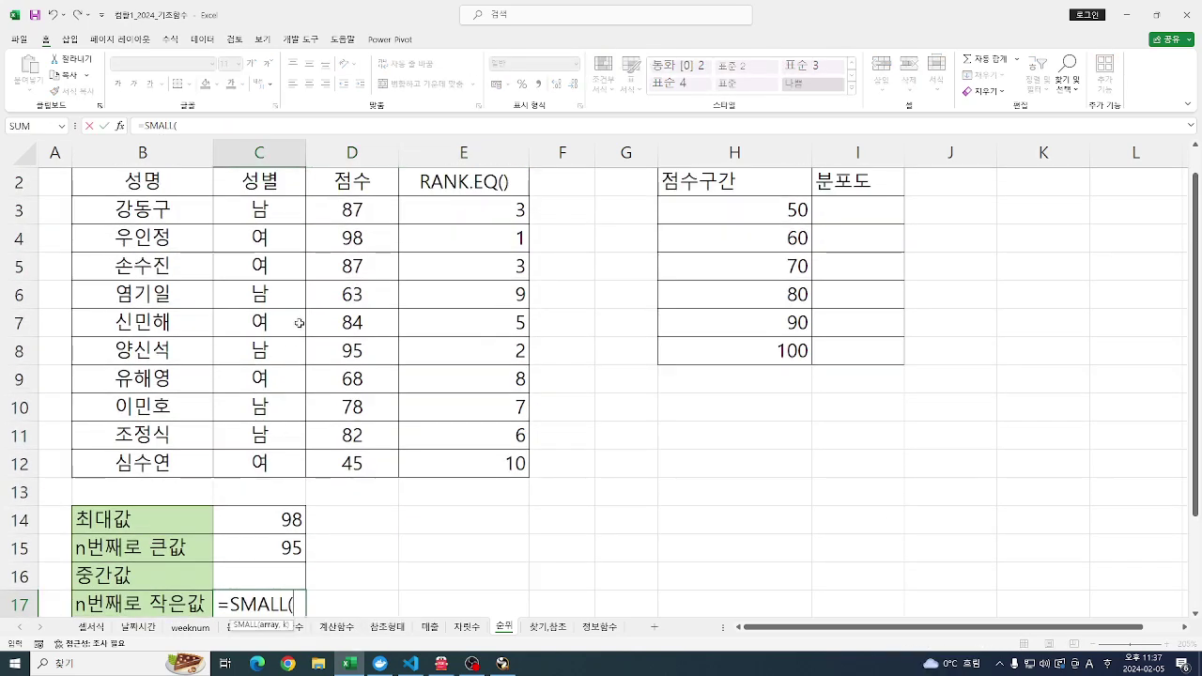
pyautogui.moveTo(352, 209); pyautogui.dragTo(356, 456)
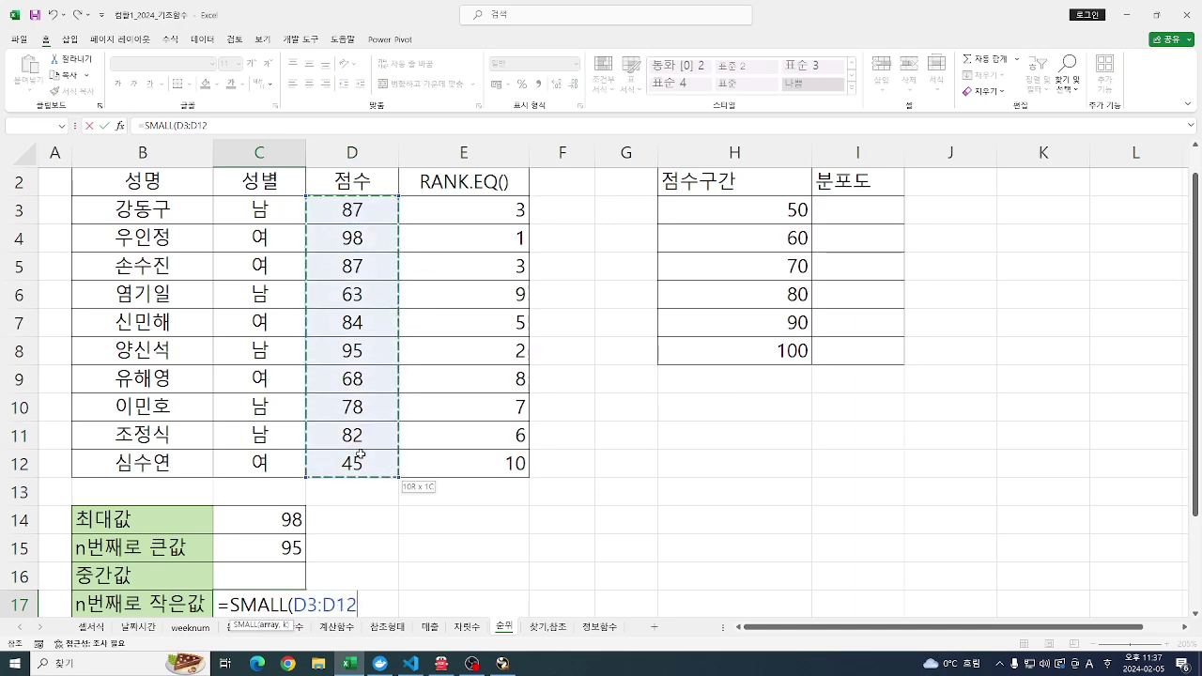
pyautogui.write(',2)')
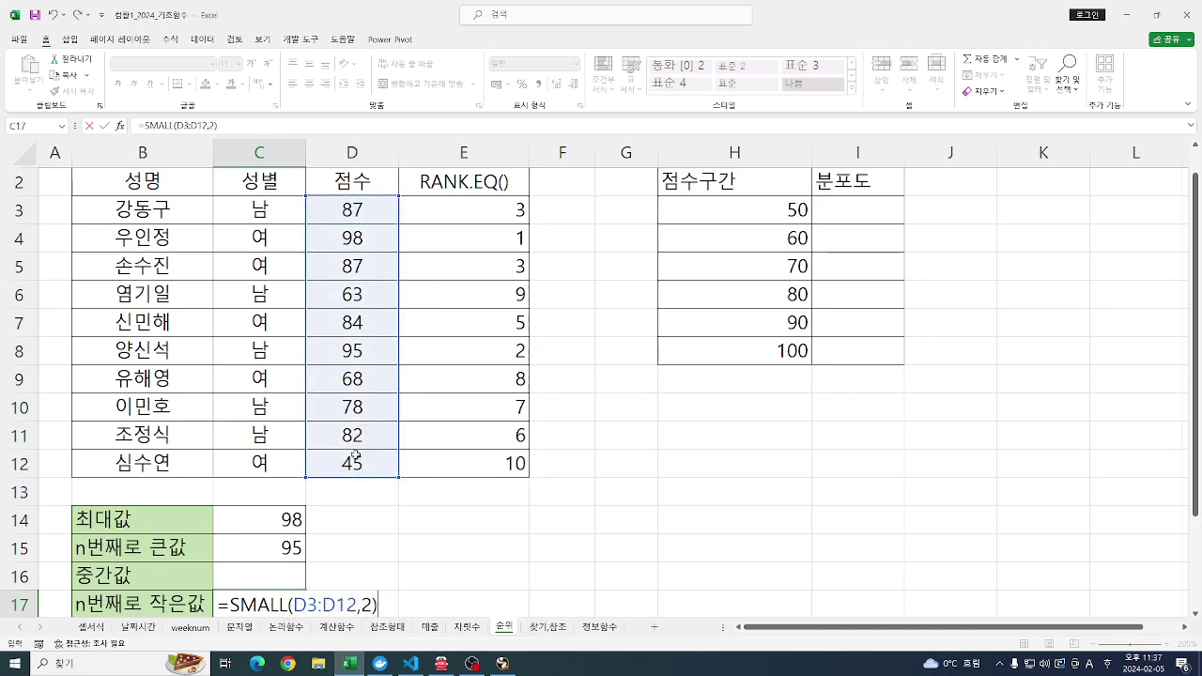
pyautogui.press('Return')
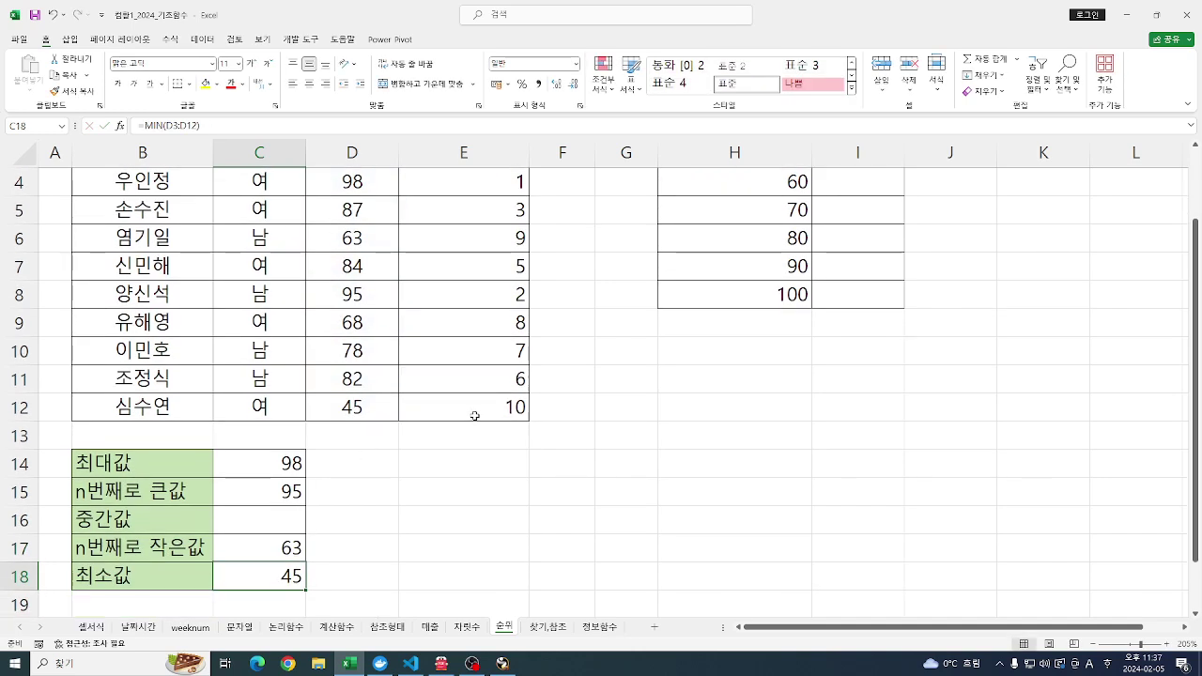
pyautogui.click(471, 414)
pyautogui.click(460, 247)
pyautogui.moveTo(460, 247); pyautogui.dragTo(355, 241)
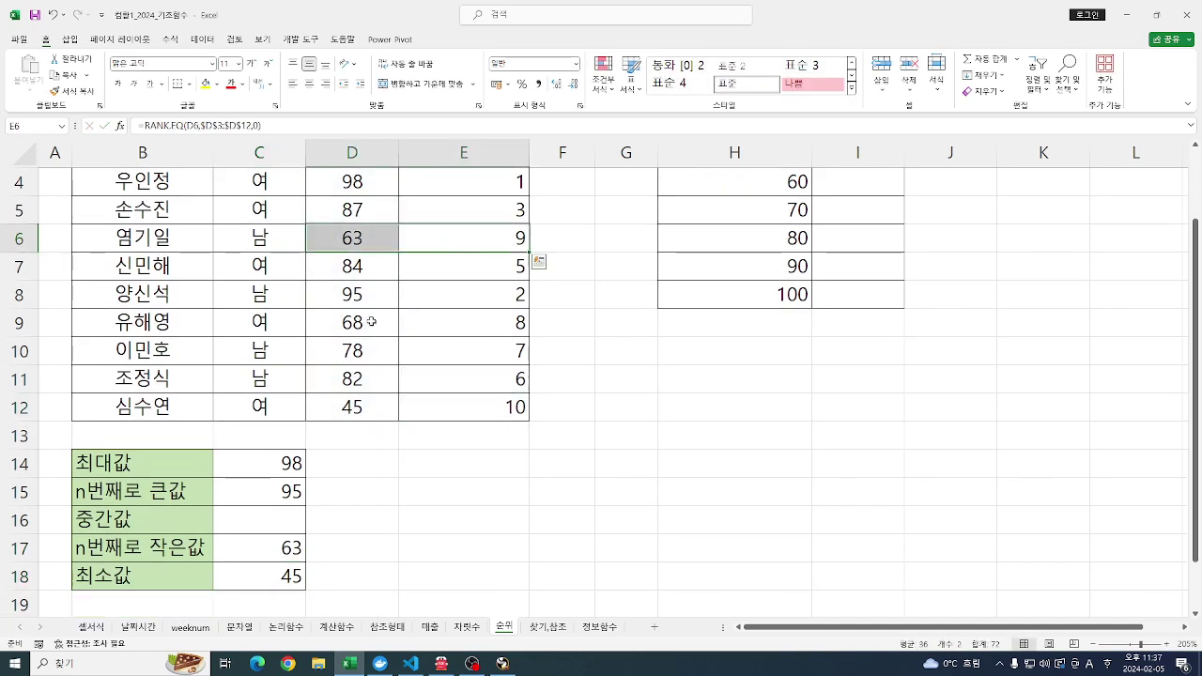
# - Enter =MEDIAN(D3:D12) in C16 to get the middle score for 중간값
pyautogui.click(259, 526)
pyautogui.write('=MEDIAN(')
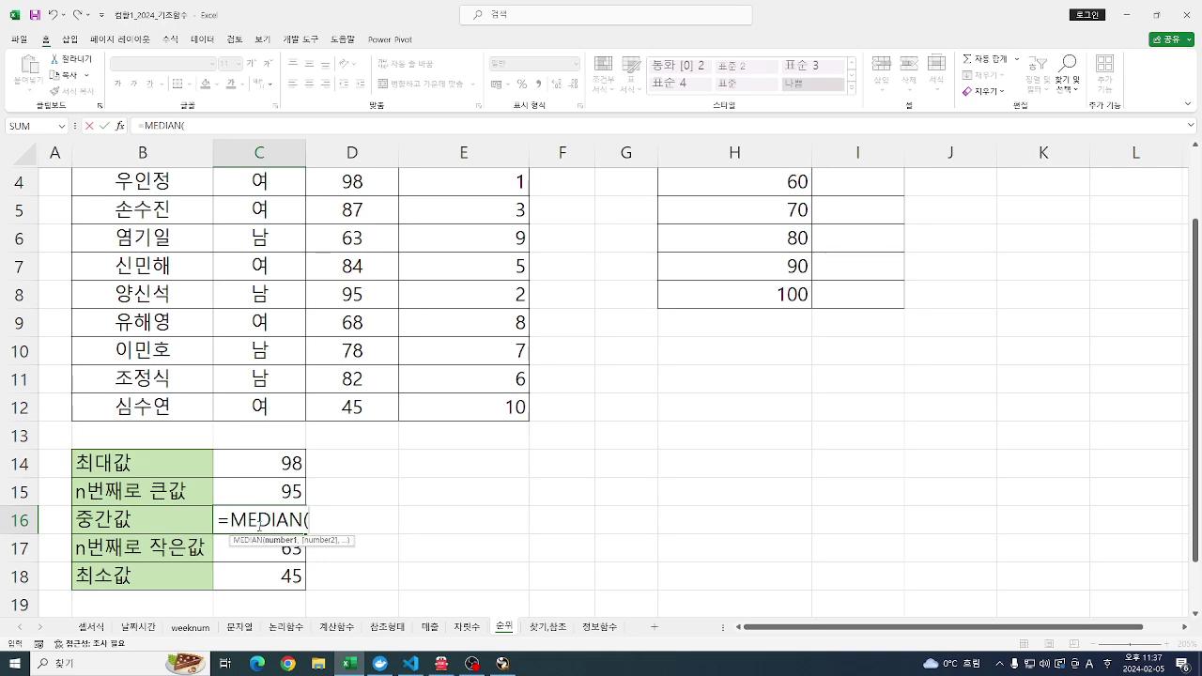
pyautogui.scroll(1, 417, 300)
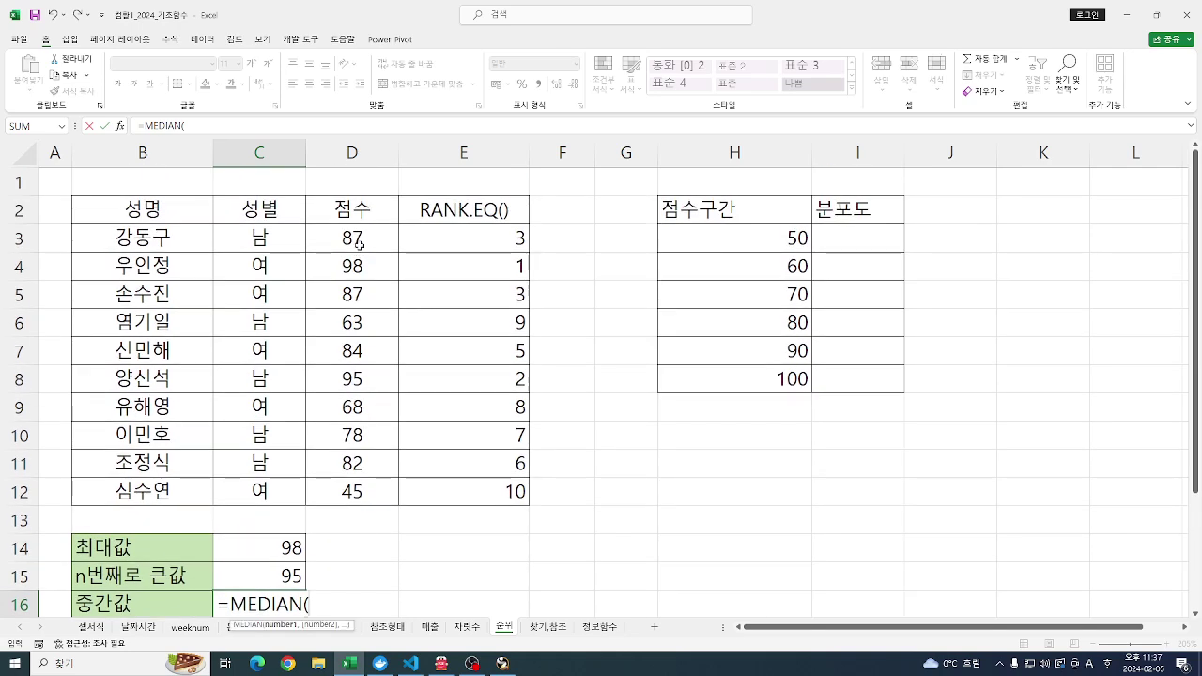
pyautogui.moveTo(358, 241); pyautogui.dragTo(325, 495)
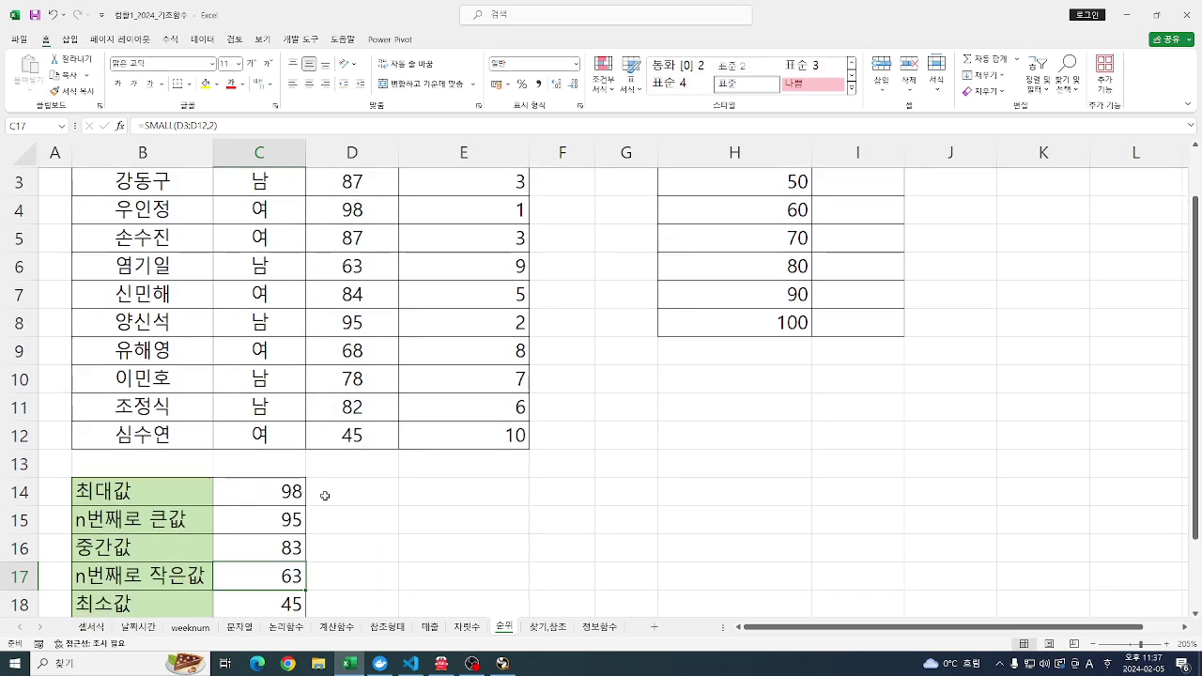
# - Switch to the PDF handout to read the FREQUENCY syntax and array-entry notes on page 6, and return to the Excel workbook
pyautogui.scroll(1, 415, 539)
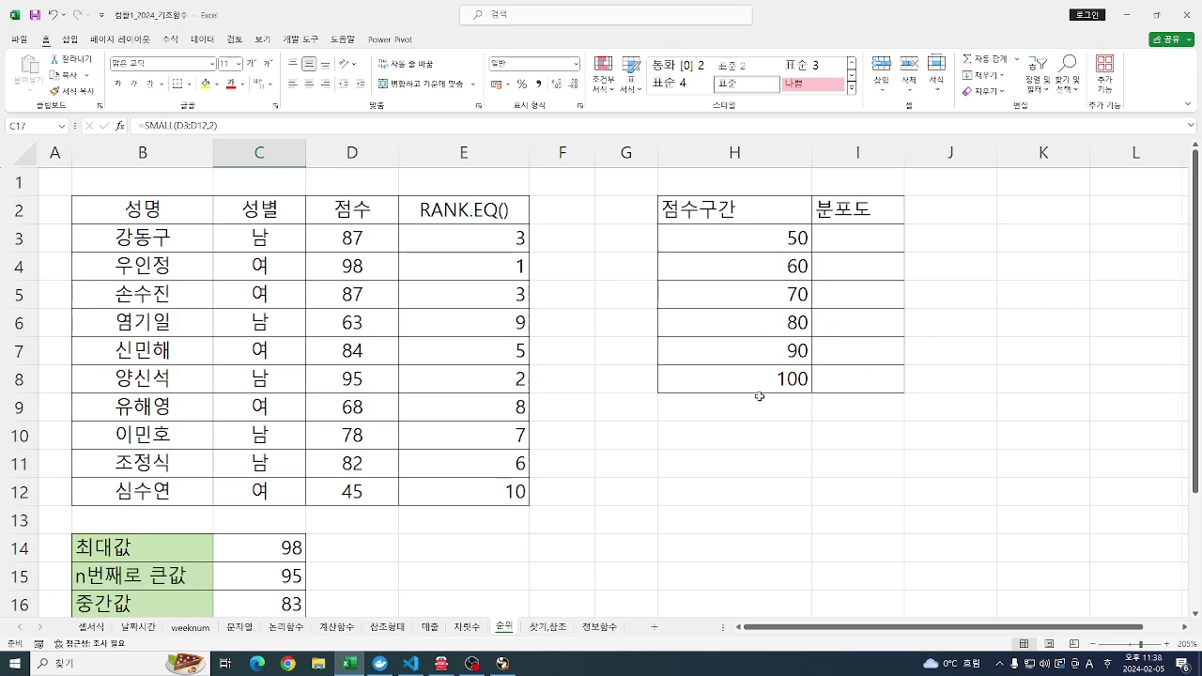
pyautogui.click(441, 663)
pyautogui.scroll(-10, 453, 527)
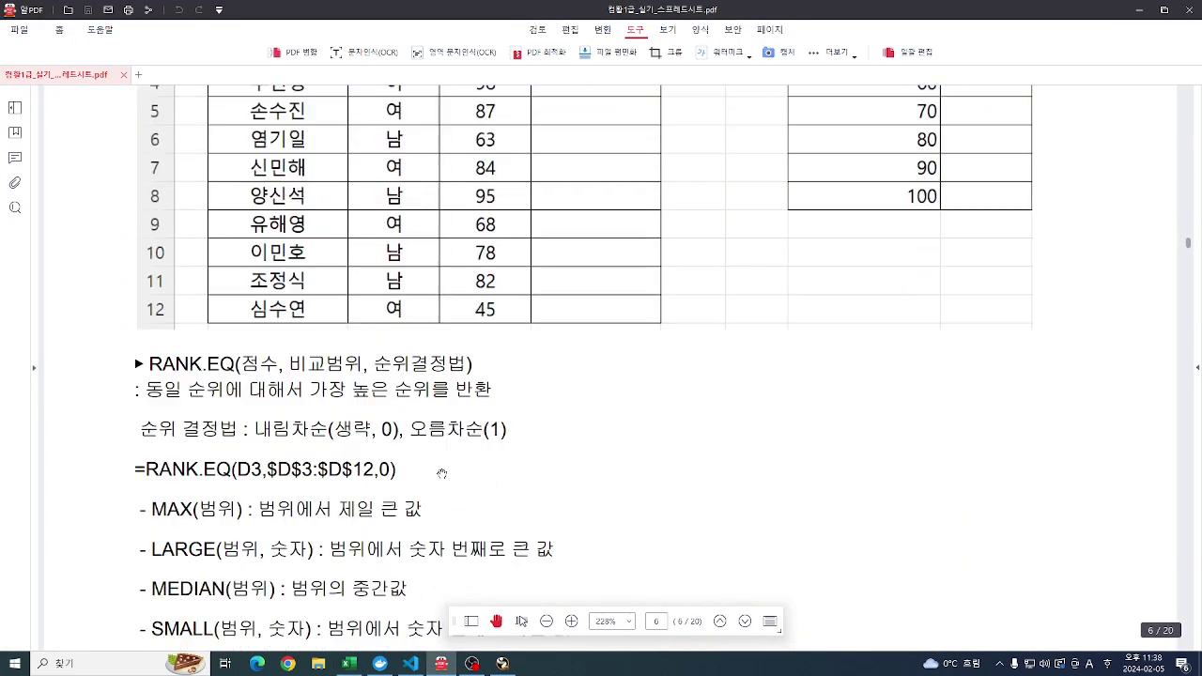
pyautogui.scroll(-5, 442, 477)
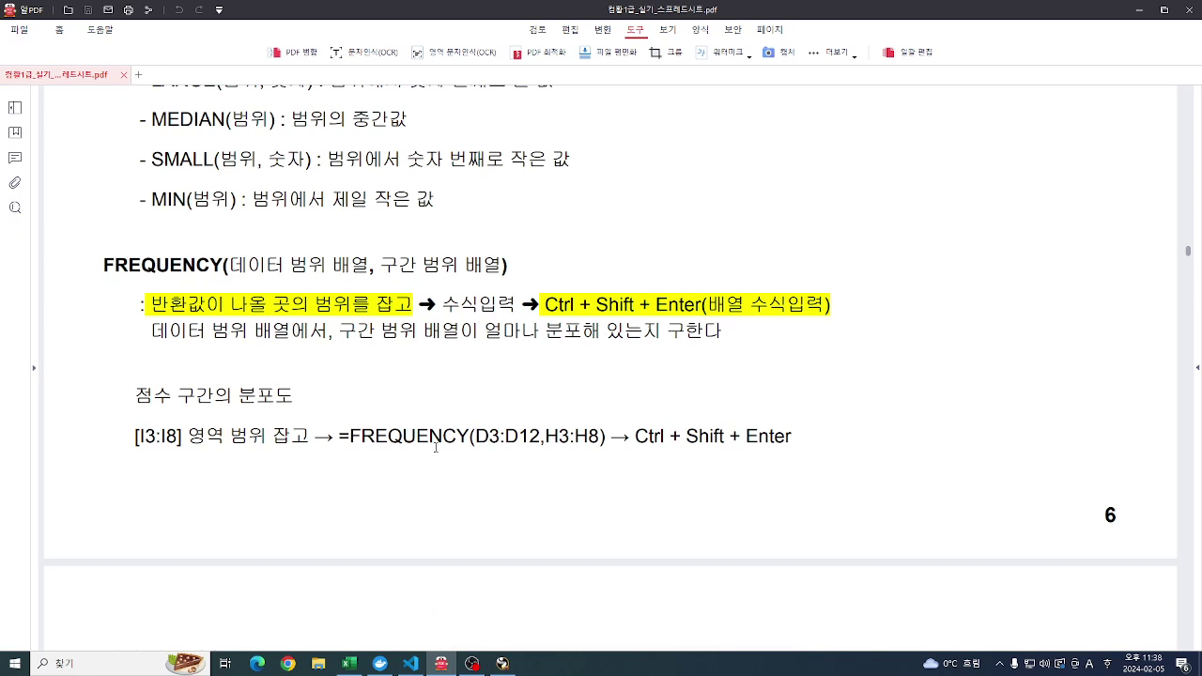
pyautogui.click(1139, 9)
# - Enter =FREQUENCY(D3:D12,H3:H8) as an array formula across I3:I8 to fill the 분포도 column
pyautogui.moveTo(859, 240); pyautogui.dragTo(846, 371)
pyautogui.write('=FRE')
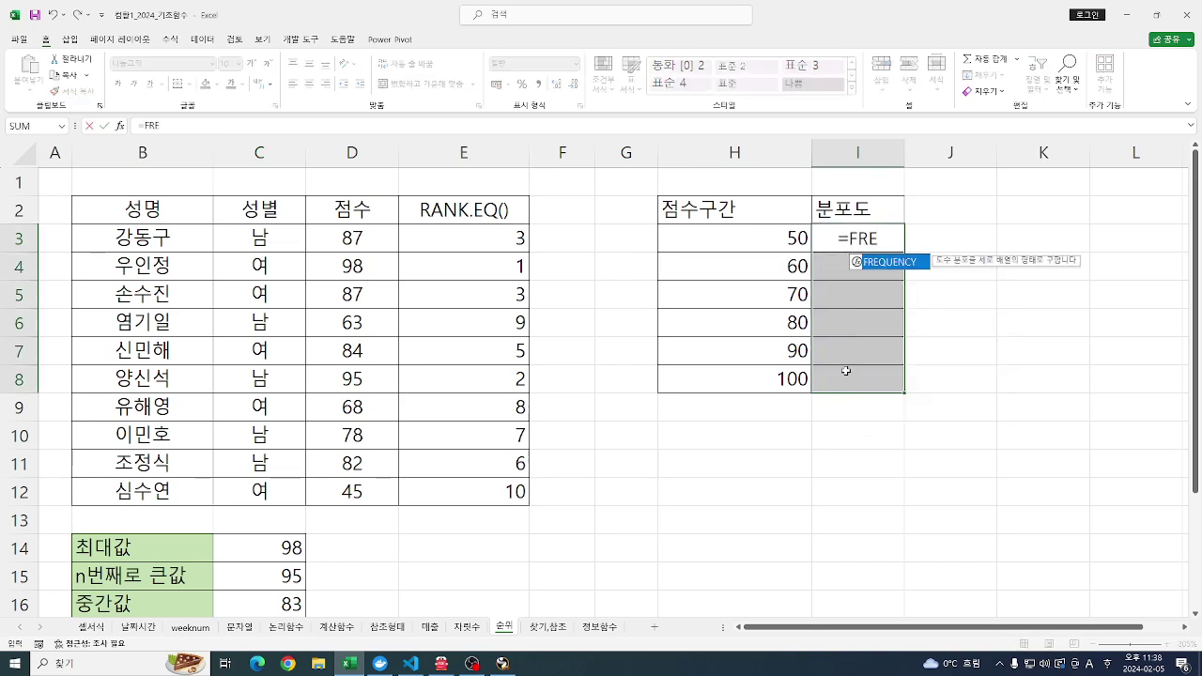
pyautogui.press('Tab')
pyautogui.moveTo(343, 246); pyautogui.dragTo(340, 487)
pyautogui.write(',')
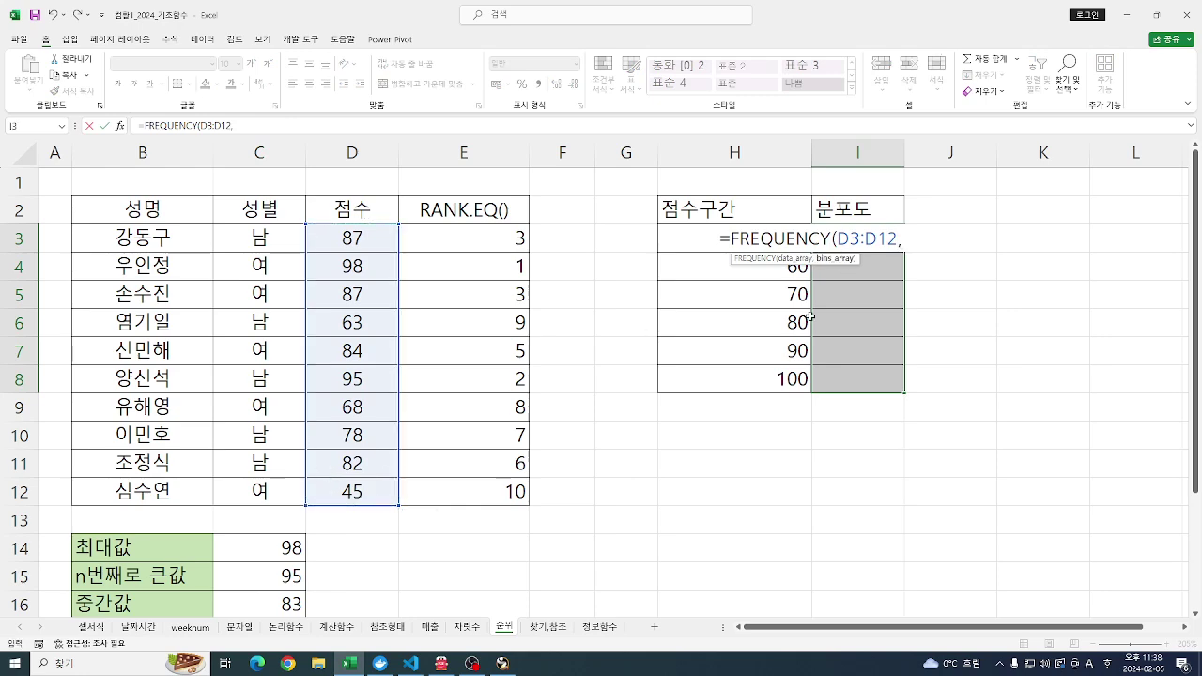
pyautogui.moveTo(742, 375); pyautogui.dragTo(741, 241)
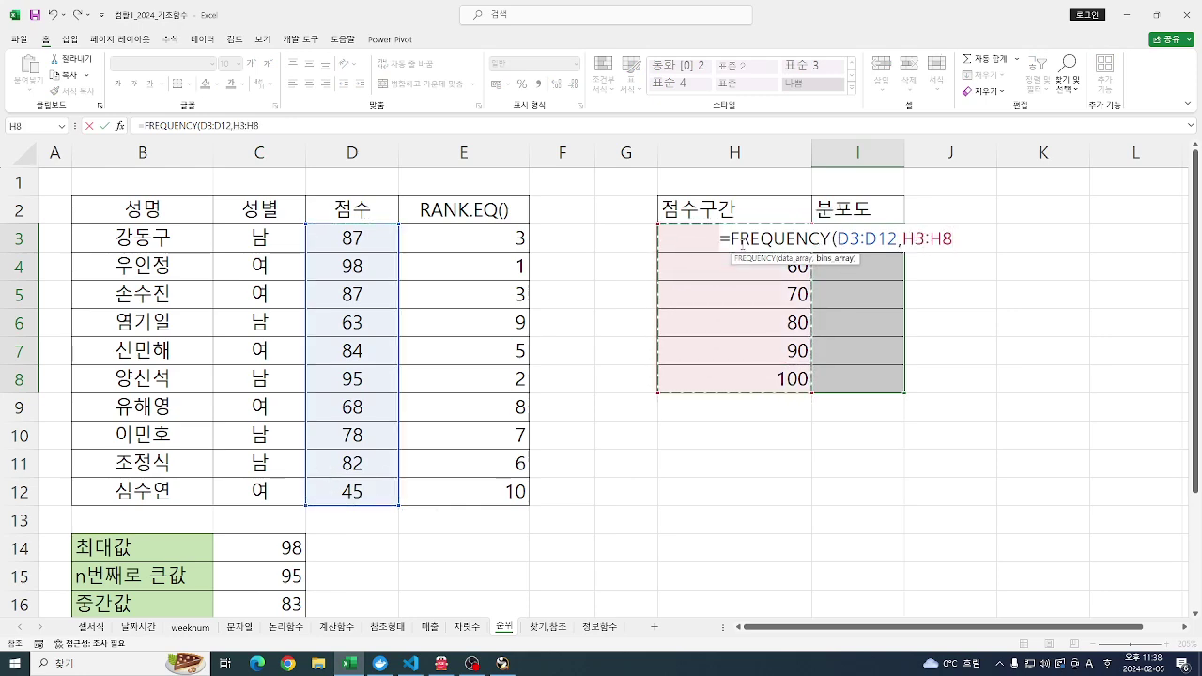
pyautogui.write(')')
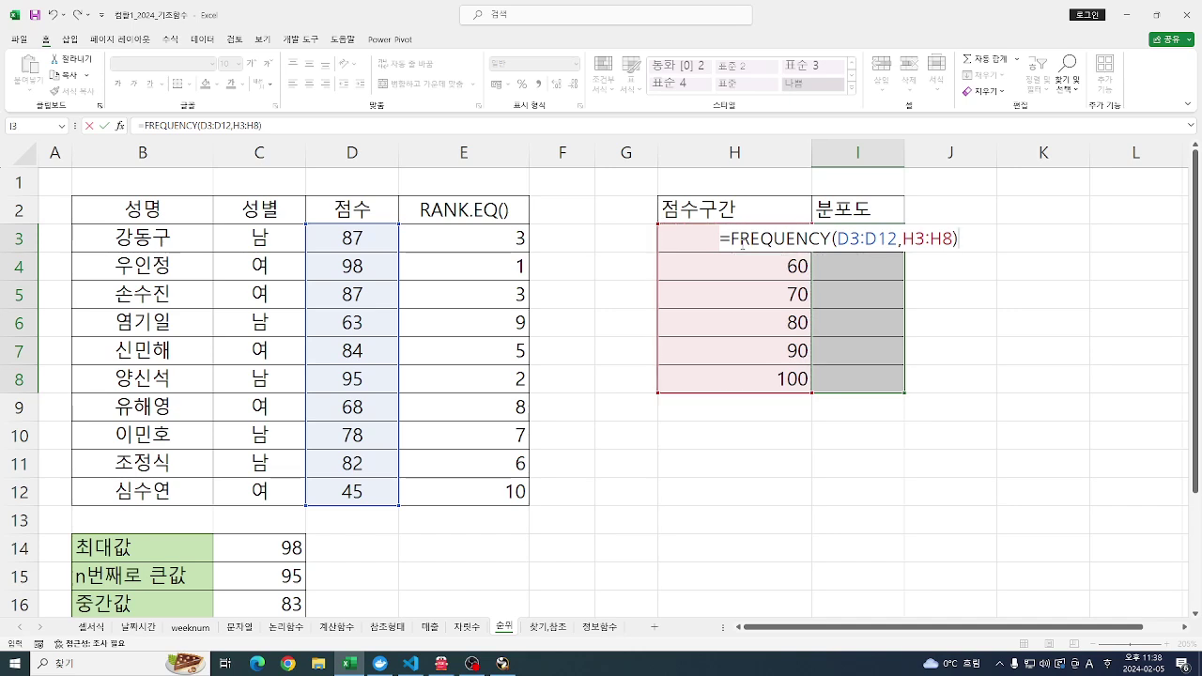
pyautogui.press('Left')
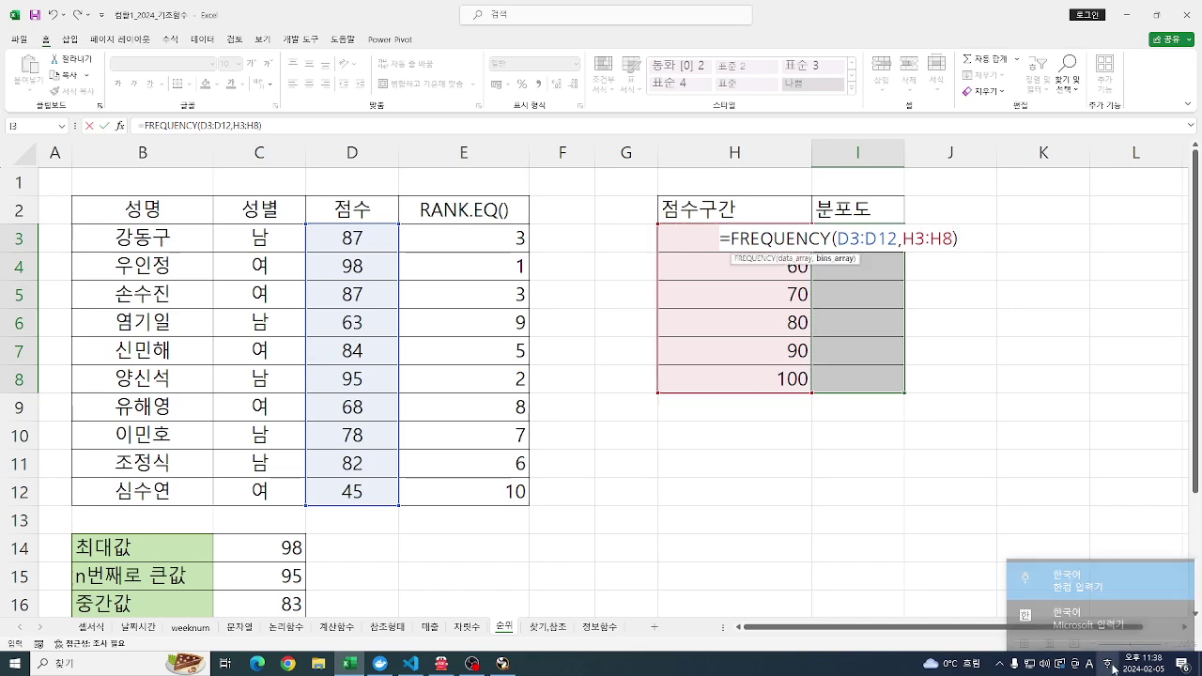
pyautogui.hotkey('ctrl', 'shift', 'Return')
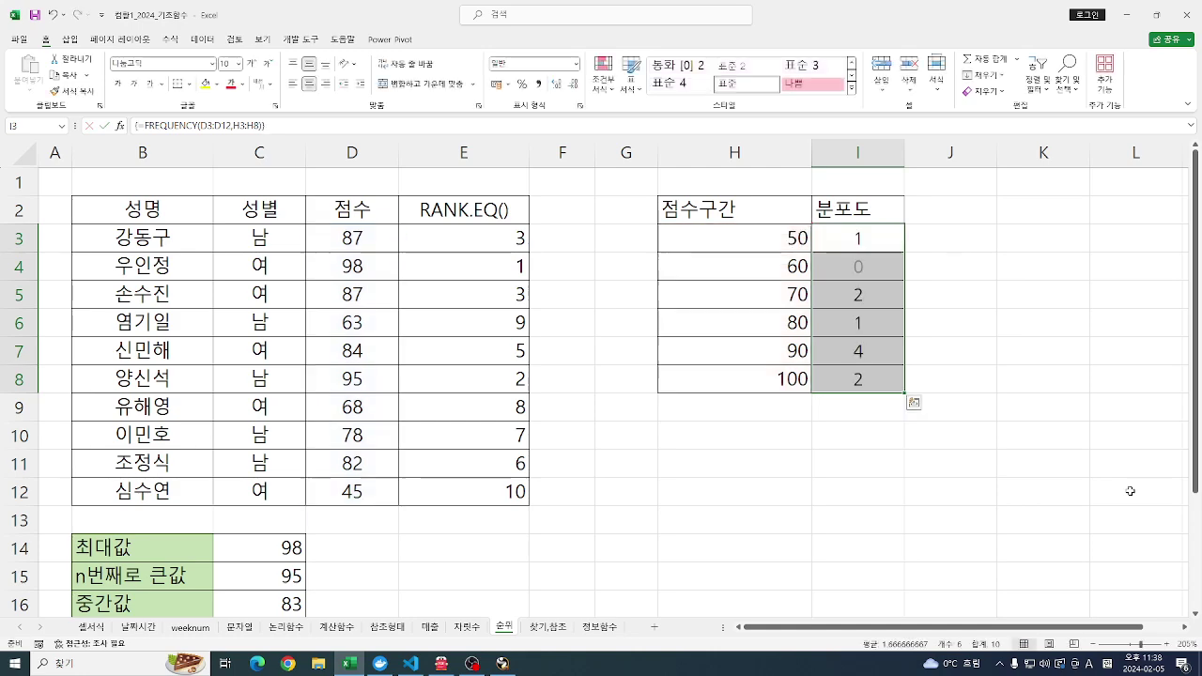
pyautogui.click(1044, 326)
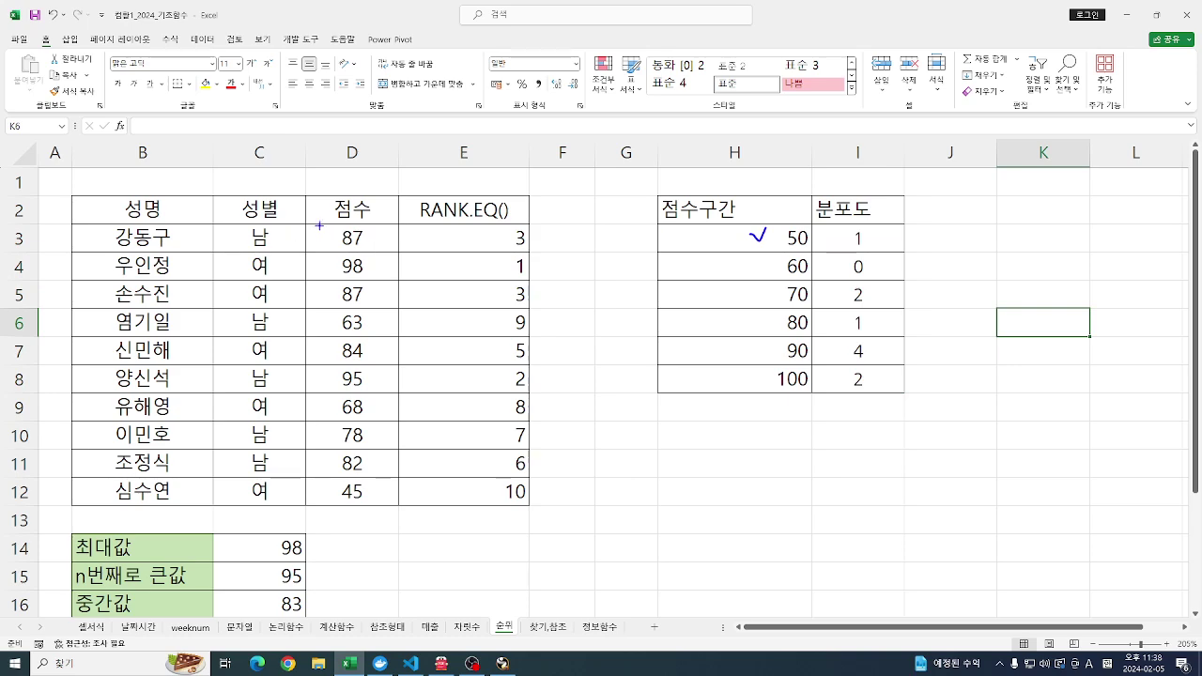
pyautogui.moveTo(321, 221)
pyautogui.mouseDown()
pyautogui.moveTo(361, 445)
pyautogui.moveTo(388, 513)
pyautogui.moveTo(336, 473)
pyautogui.moveTo(366, 507)
pyautogui.mouseUp()
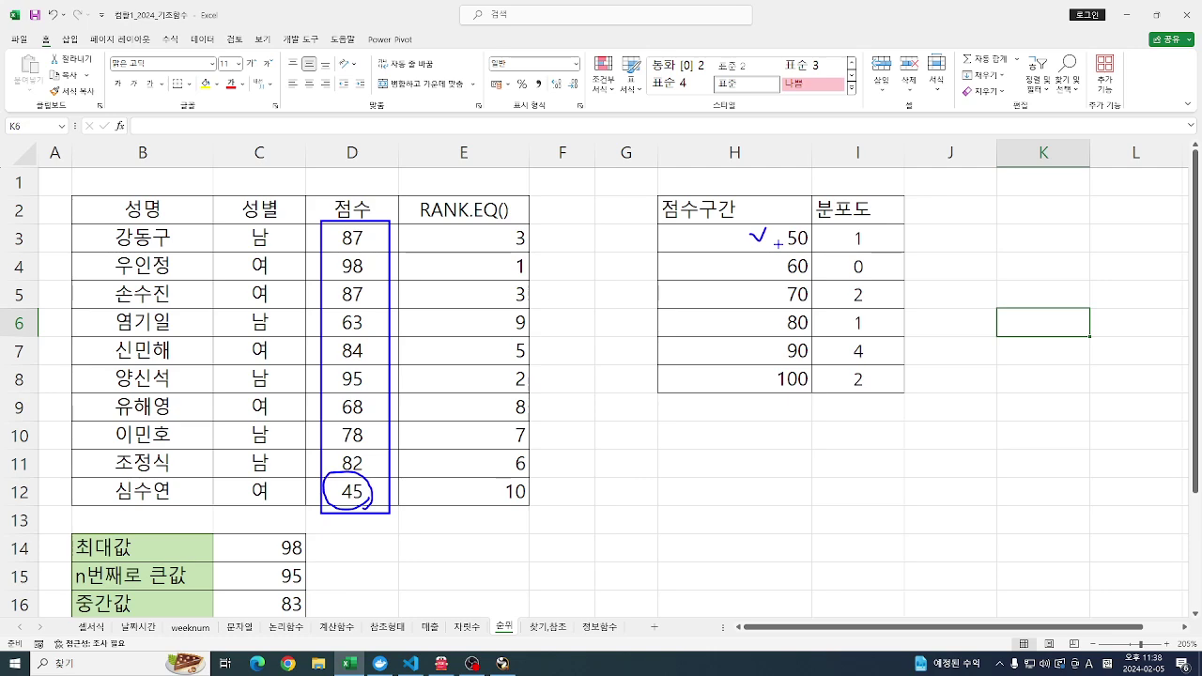
pyautogui.moveTo(689, 264)
pyautogui.mouseDown()
pyautogui.moveTo(677, 278)
pyautogui.moveTo(779, 270)
pyautogui.mouseUp()
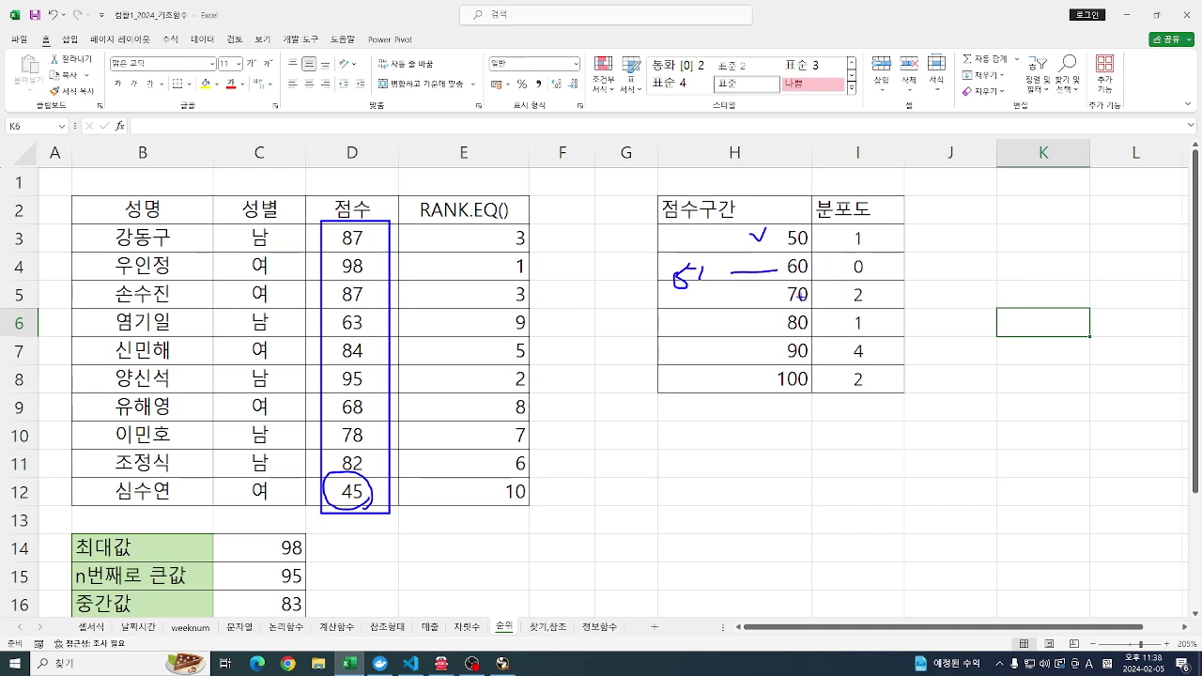
# - Check which scores in D3:D12 fall in the 61–70 interval against that interval's count in the 분포도 column
pyautogui.moveTo(685, 293)
pyautogui.mouseDown()
pyautogui.moveTo(669, 301)
pyautogui.moveTo(765, 298)
pyautogui.mouseUp()
pyautogui.click(357, 482)
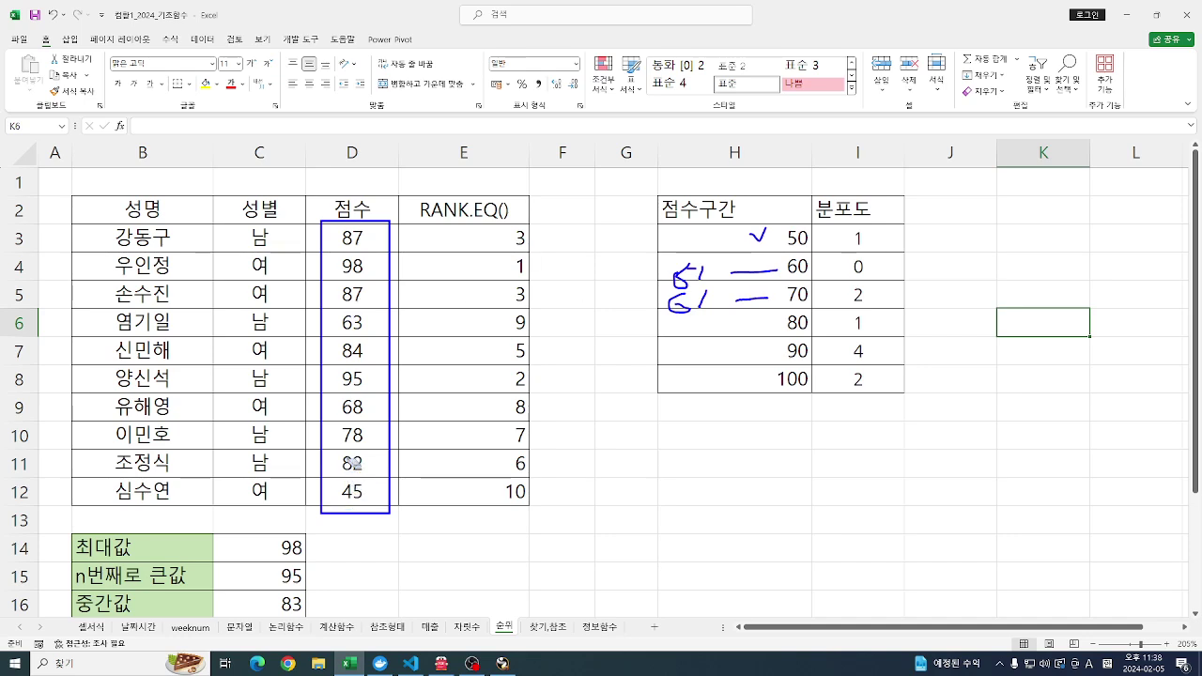
pyautogui.moveTo(350, 310)
pyautogui.mouseDown()
pyautogui.moveTo(346, 337)
pyautogui.moveTo(382, 316)
pyautogui.mouseUp()
pyautogui.moveTo(346, 392)
pyautogui.mouseDown()
pyautogui.moveTo(335, 410)
pyautogui.moveTo(355, 394)
pyautogui.mouseUp()
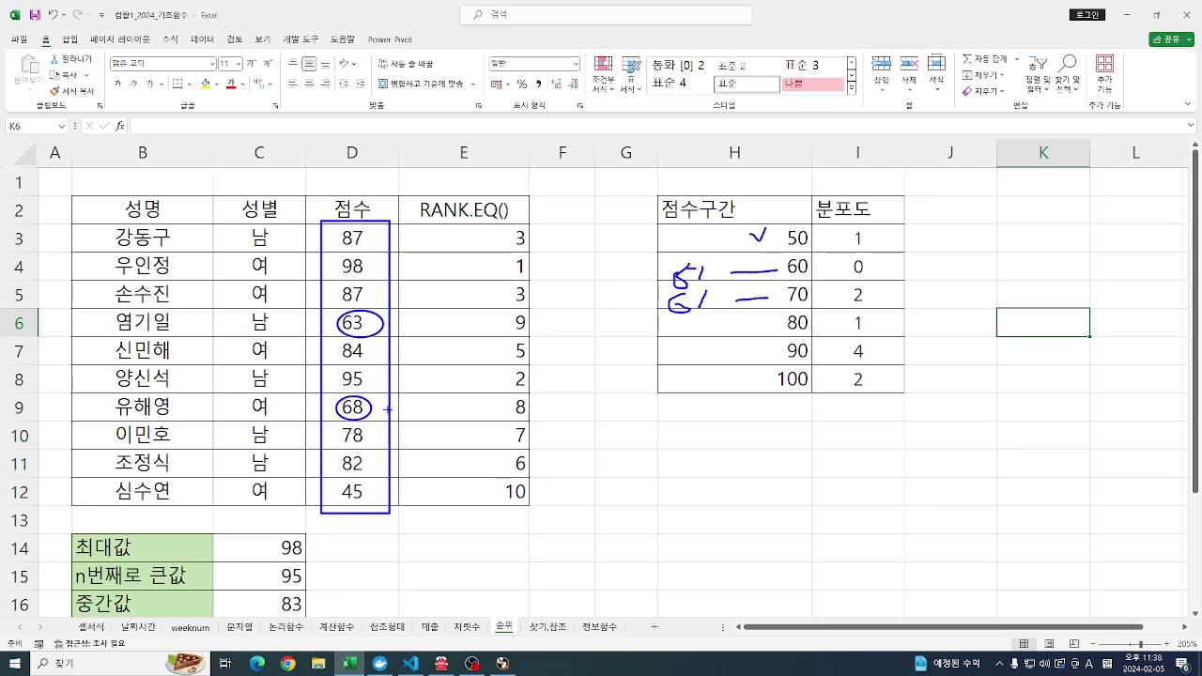
pyautogui.moveTo(865, 295)
pyautogui.mouseDown()
pyautogui.moveTo(838, 310)
pyautogui.moveTo(866, 295)
pyautogui.mouseUp()
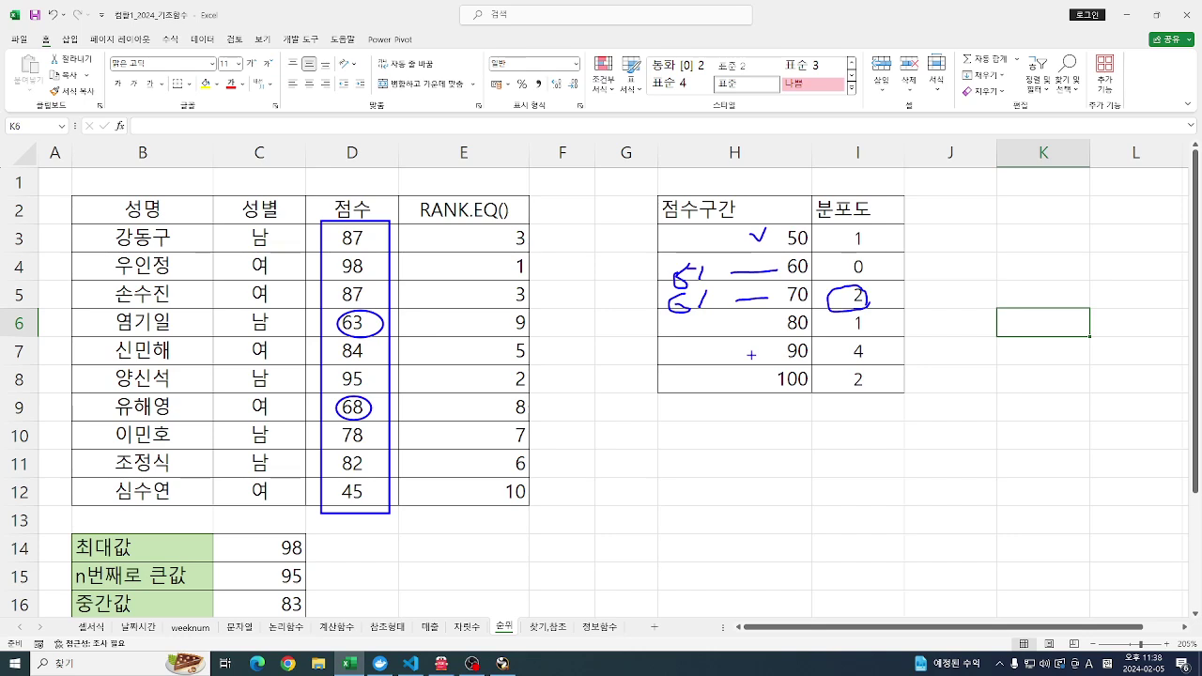
pyautogui.press('Escape')
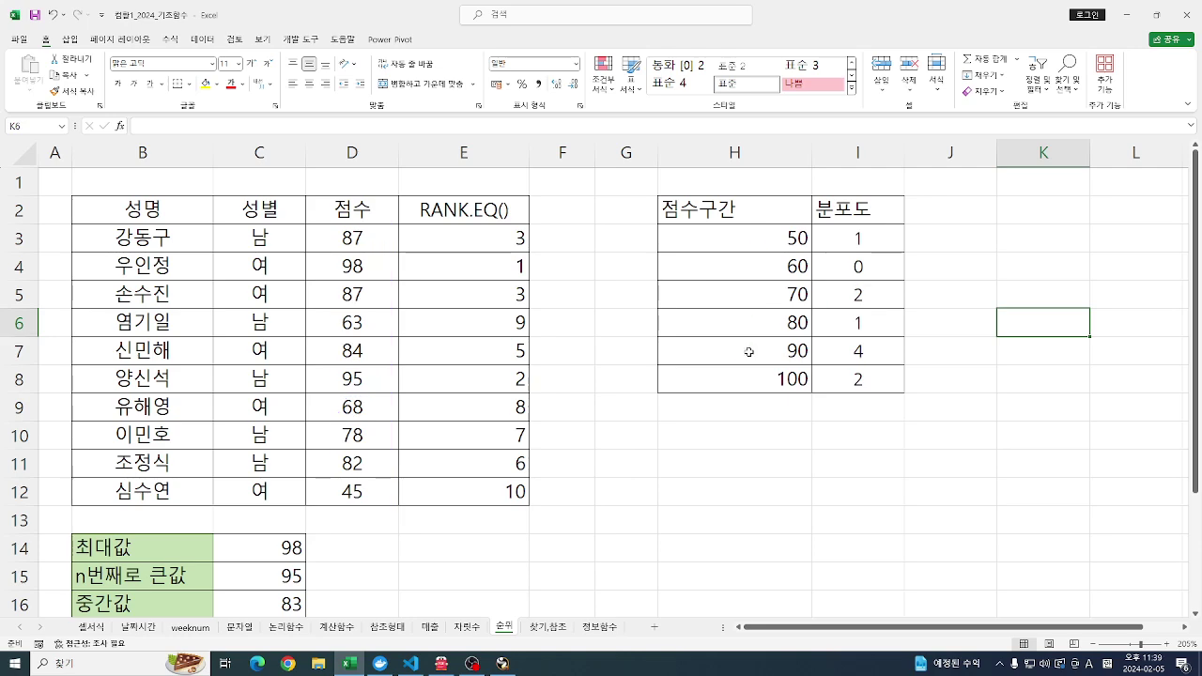
# - Clear the FREQUENCY results from the 분포도 column, covering I3:I9
pyautogui.click(857, 237)
pyautogui.moveTo(857, 236); pyautogui.dragTo(821, 403)
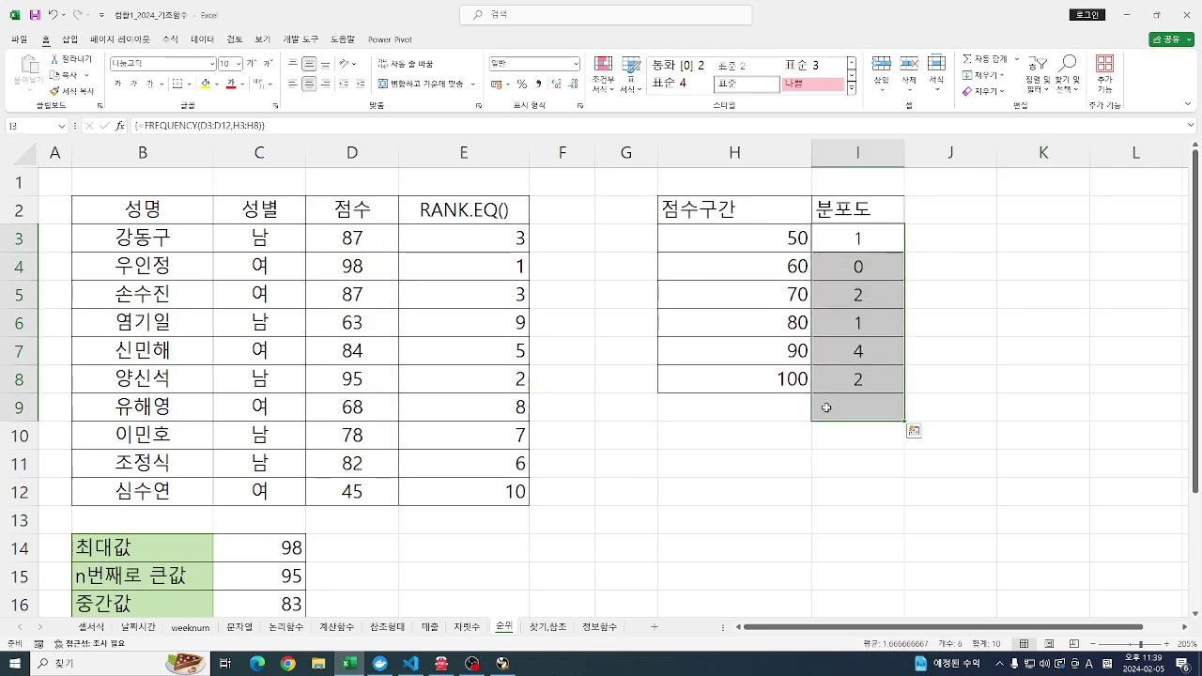
pyautogui.press('Delete')
pyautogui.click(952, 394)
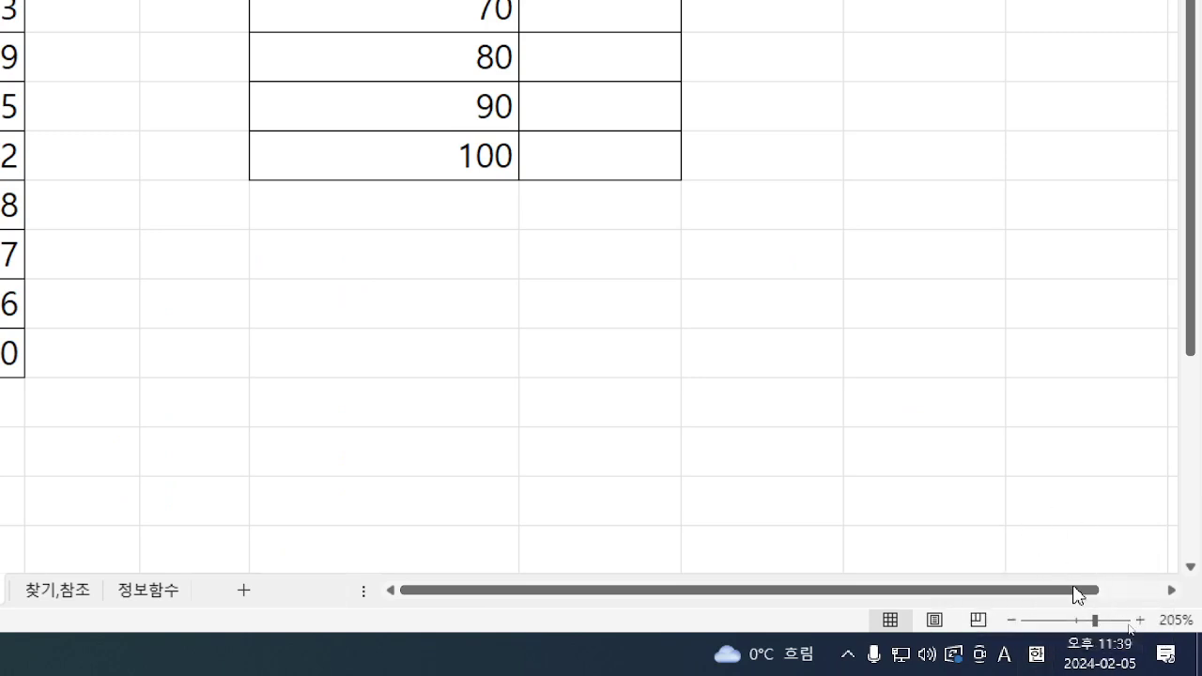
# - View the installed Korean input methods in the Windows input-language list, close the list and return to the sheet
pyautogui.click(1037, 657)
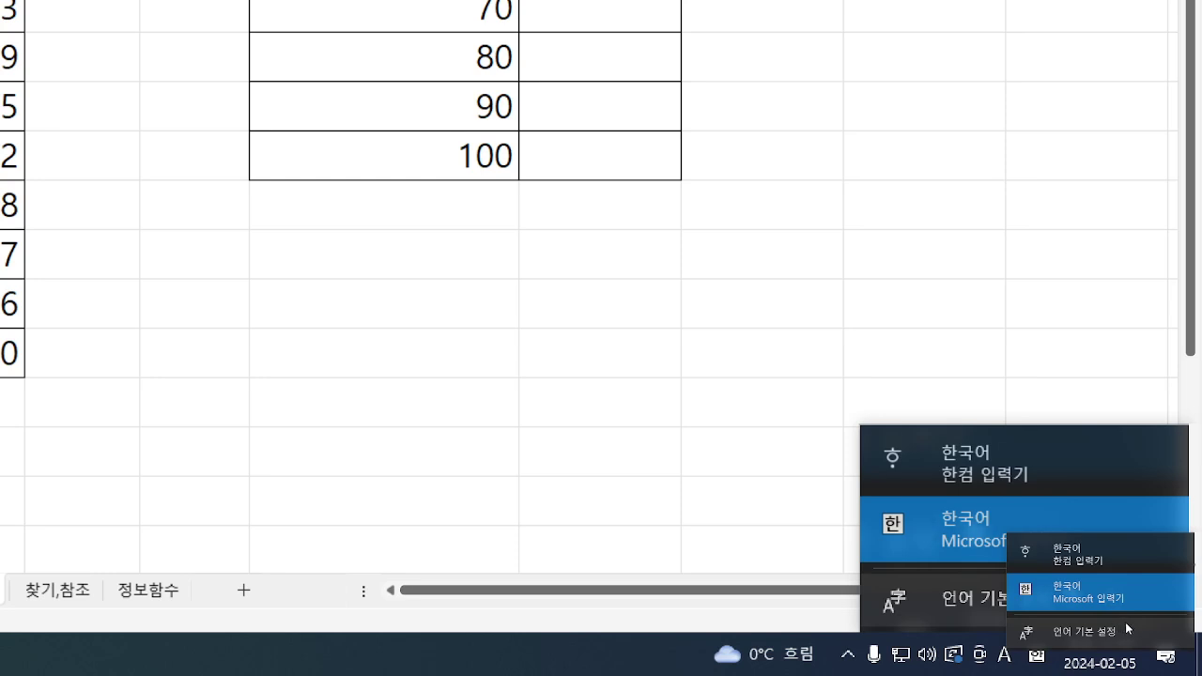
pyautogui.press('Escape')
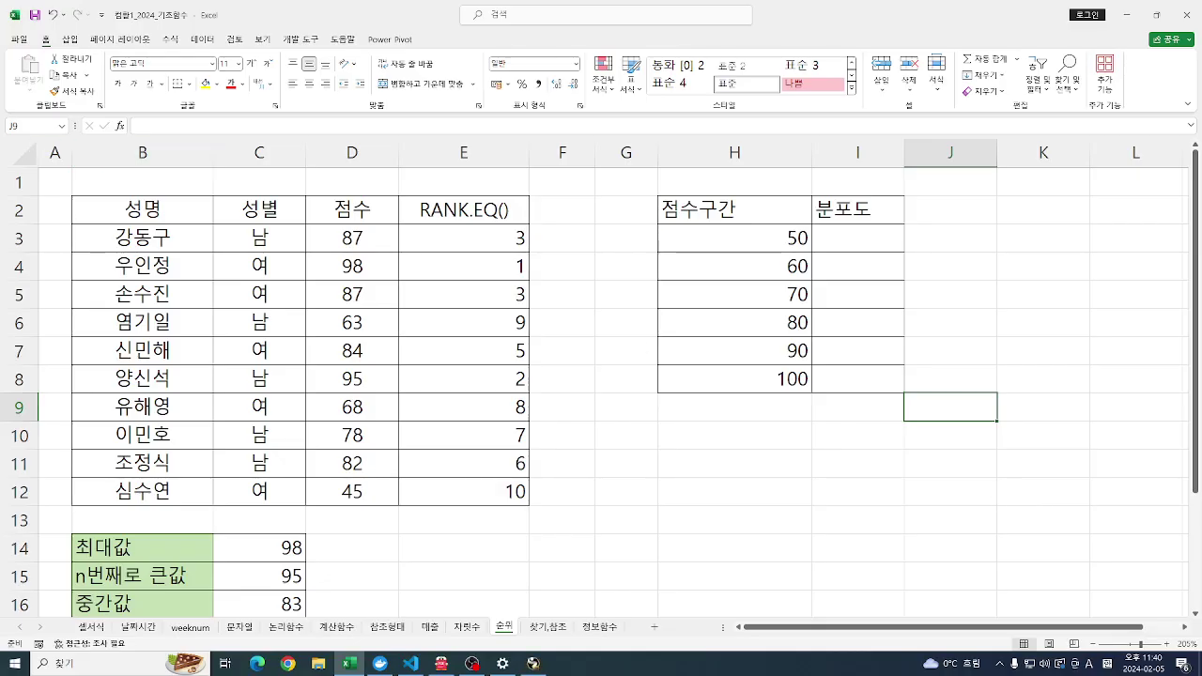
pyautogui.click(669, 374)
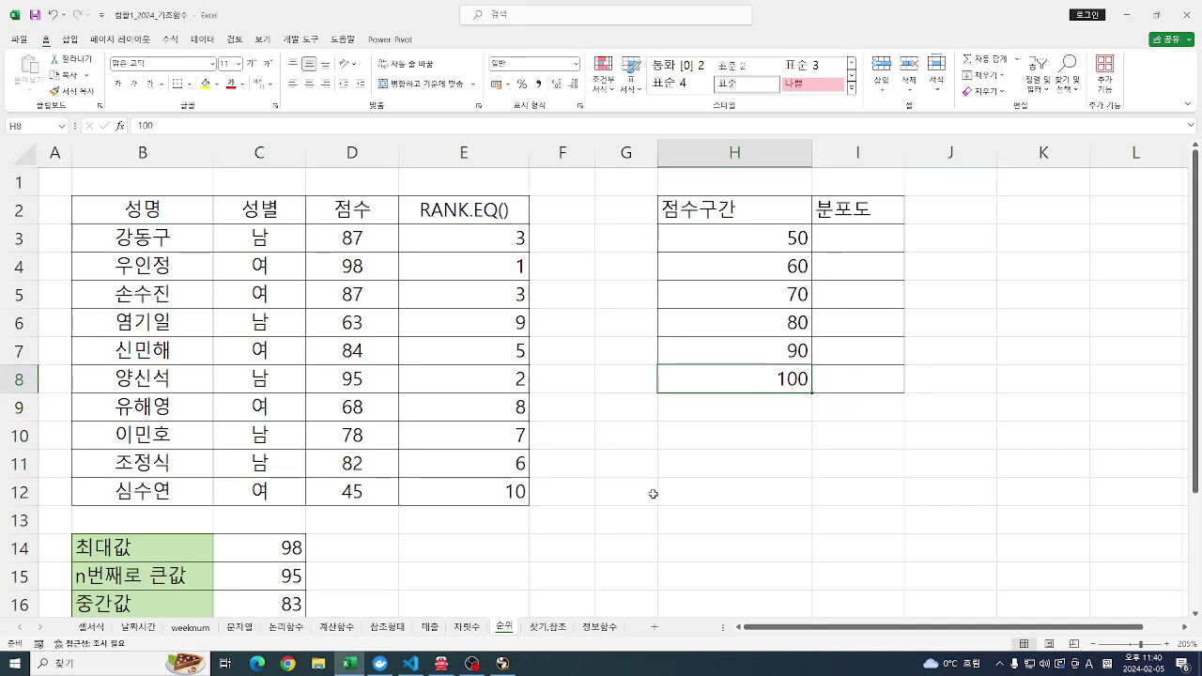
# - Switch to the PDF handout to review the FREQUENCY range selection, arguments and array-entry steps, and return to Excel
pyautogui.click(440, 661)
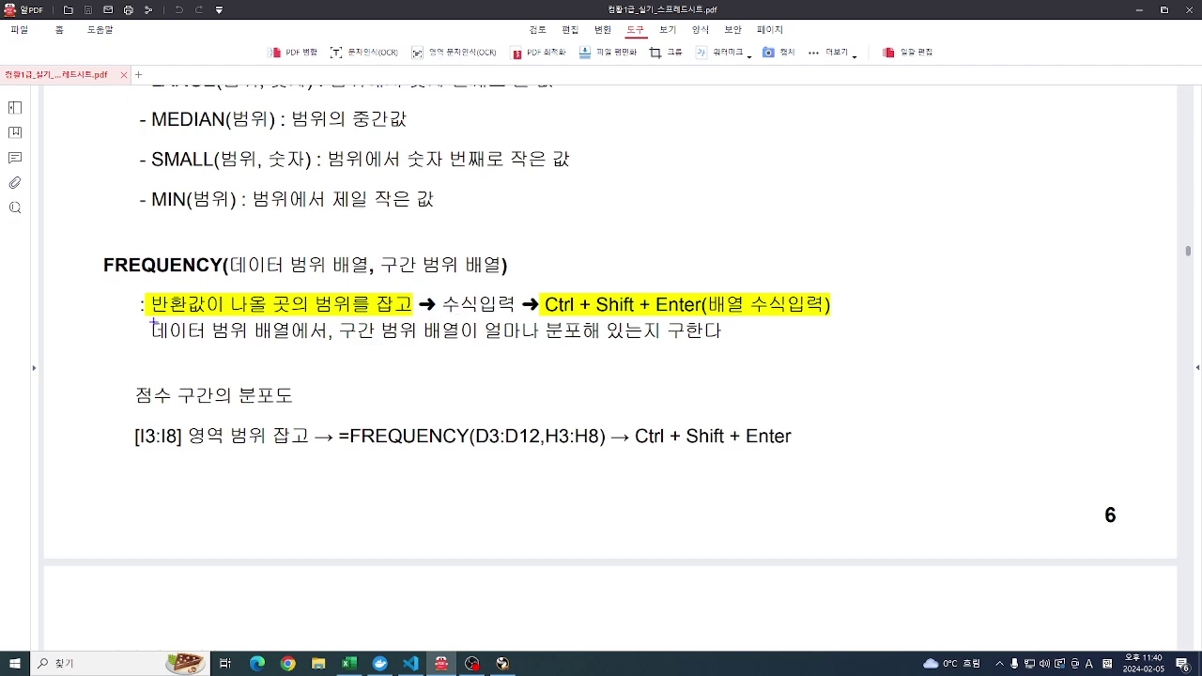
pyautogui.moveTo(147, 320); pyautogui.dragTo(406, 319)
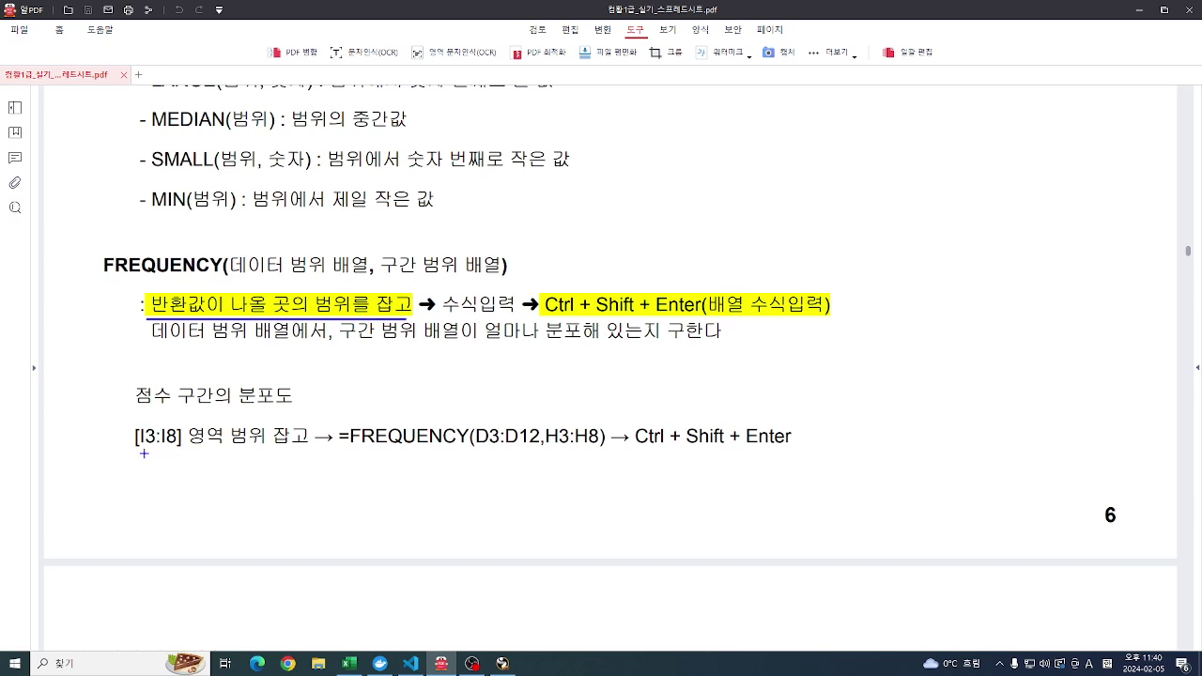
pyautogui.moveTo(137, 456); pyautogui.dragTo(616, 453)
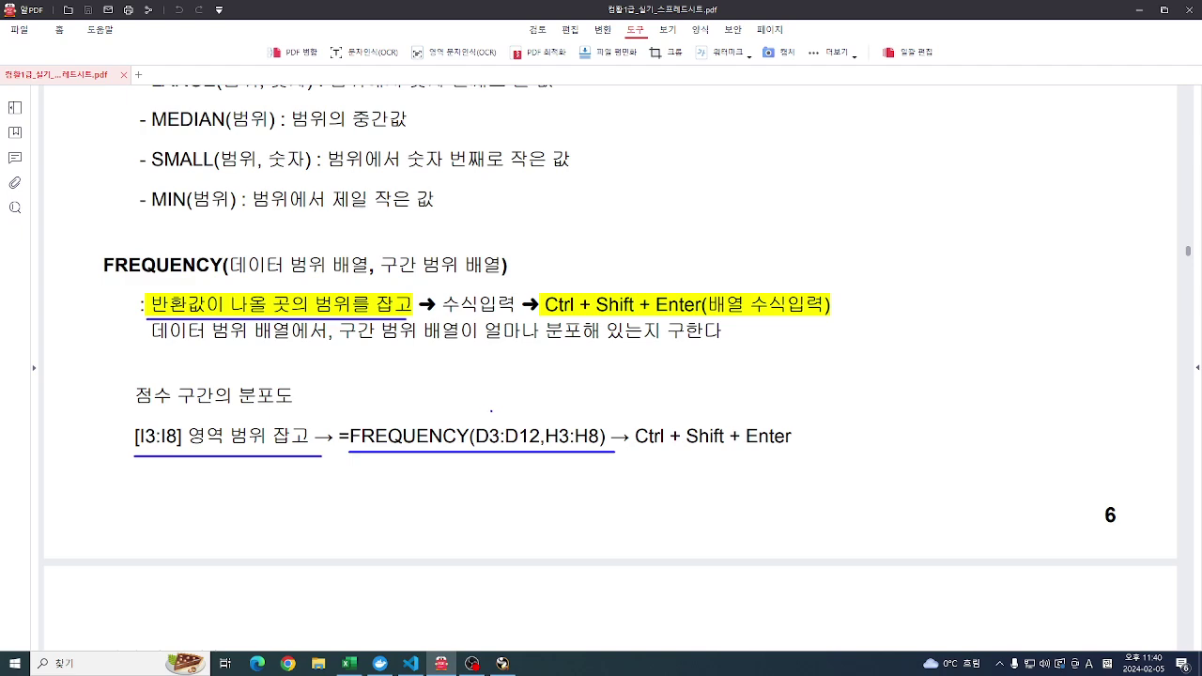
pyautogui.moveTo(510, 406); pyautogui.dragTo(513, 396)
pyautogui.moveTo(643, 452); pyautogui.dragTo(811, 454)
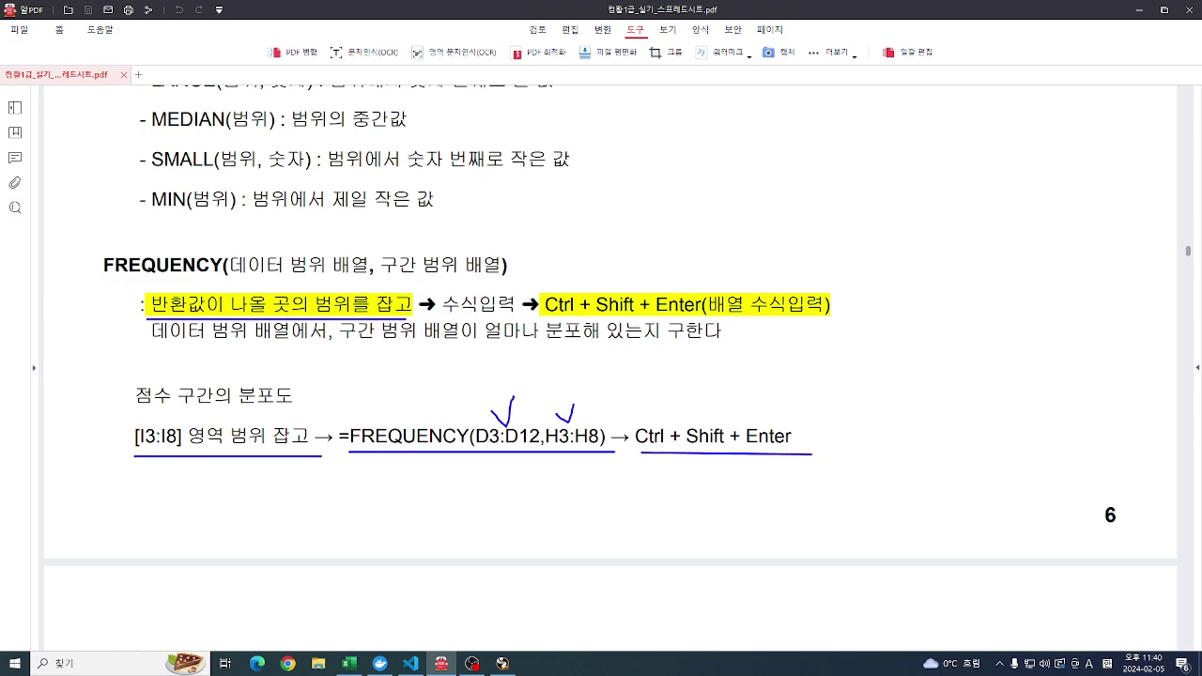
pyautogui.press('Escape')
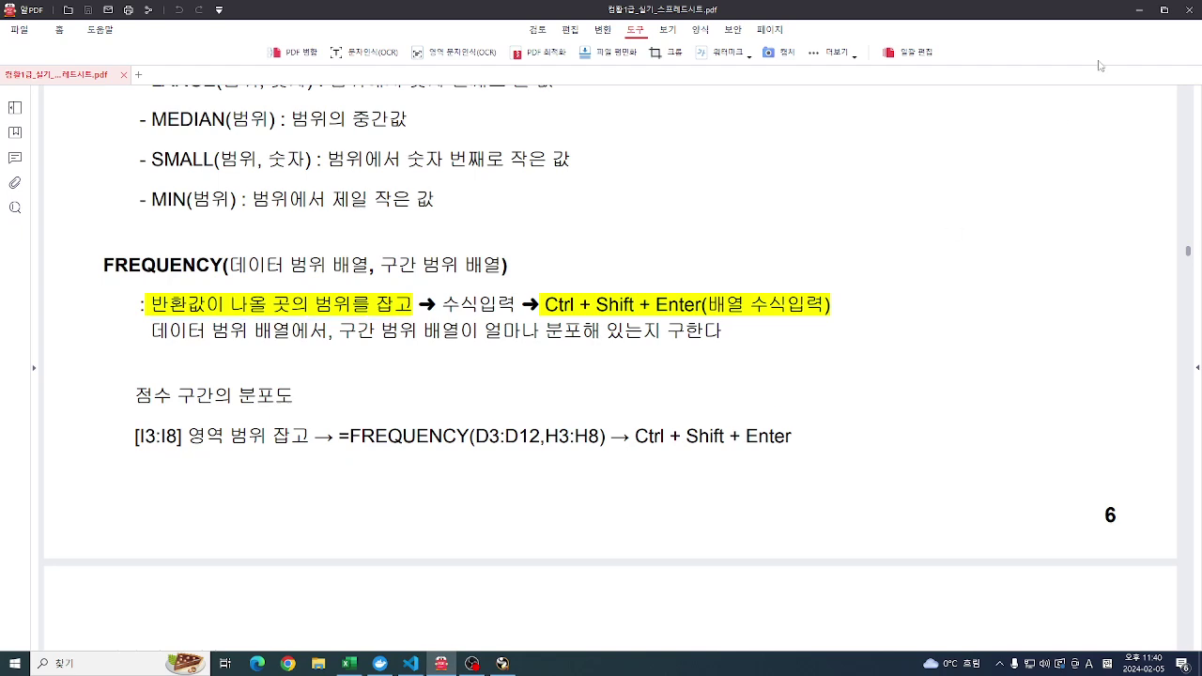
pyautogui.click(1139, 10)
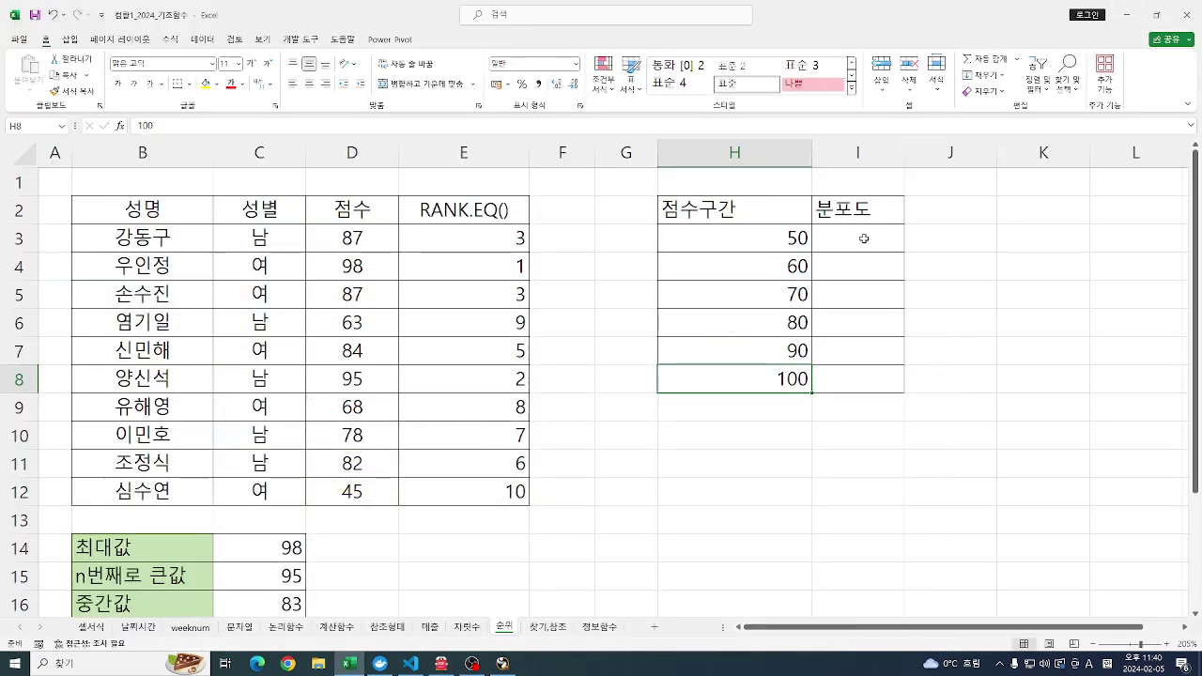
# - Enter =FREQUENCY(D3:D12,H3:H8) as one array formula across the 분포도 cells I3:I8
pyautogui.moveTo(863, 238); pyautogui.dragTo(837, 379)
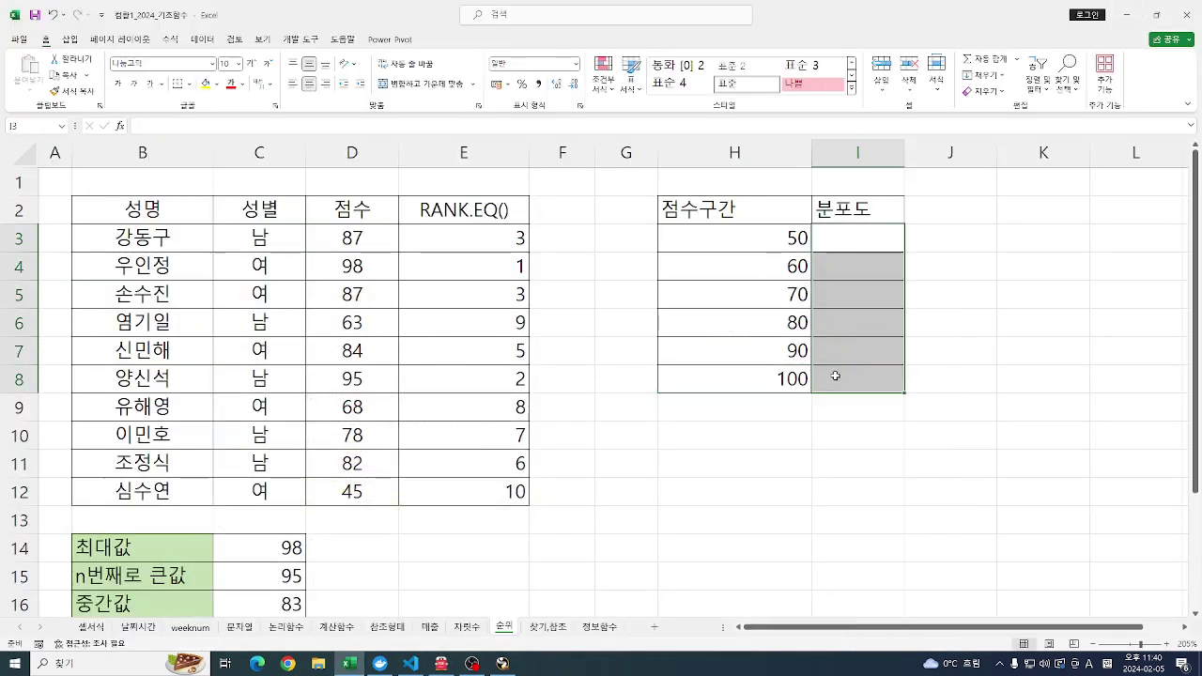
pyautogui.write('=FREQUENCY(')
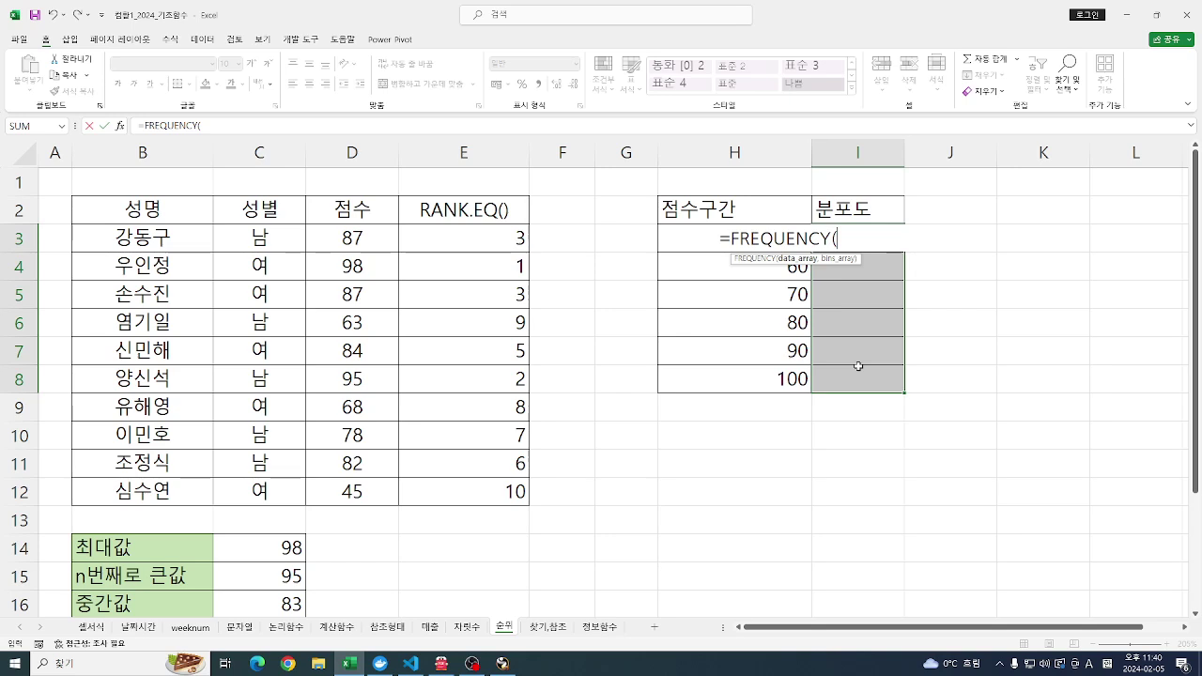
pyautogui.moveTo(349, 240); pyautogui.dragTo(327, 495)
pyautogui.write(',')
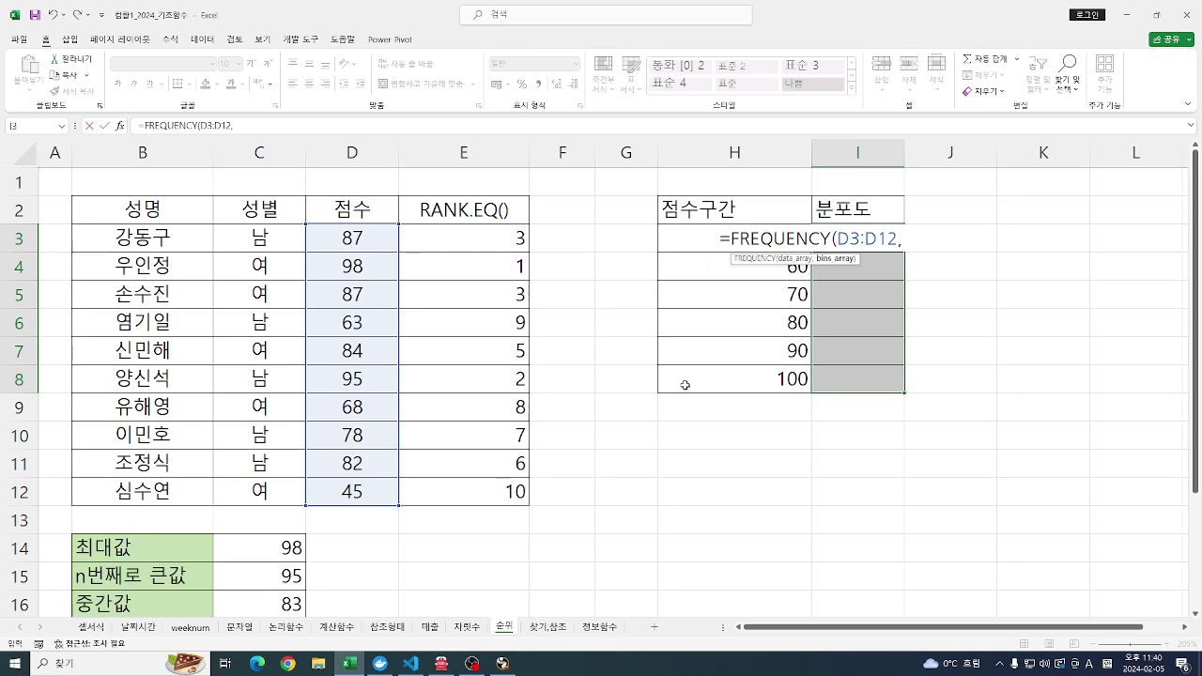
pyautogui.moveTo(685, 378); pyautogui.dragTo(692, 246)
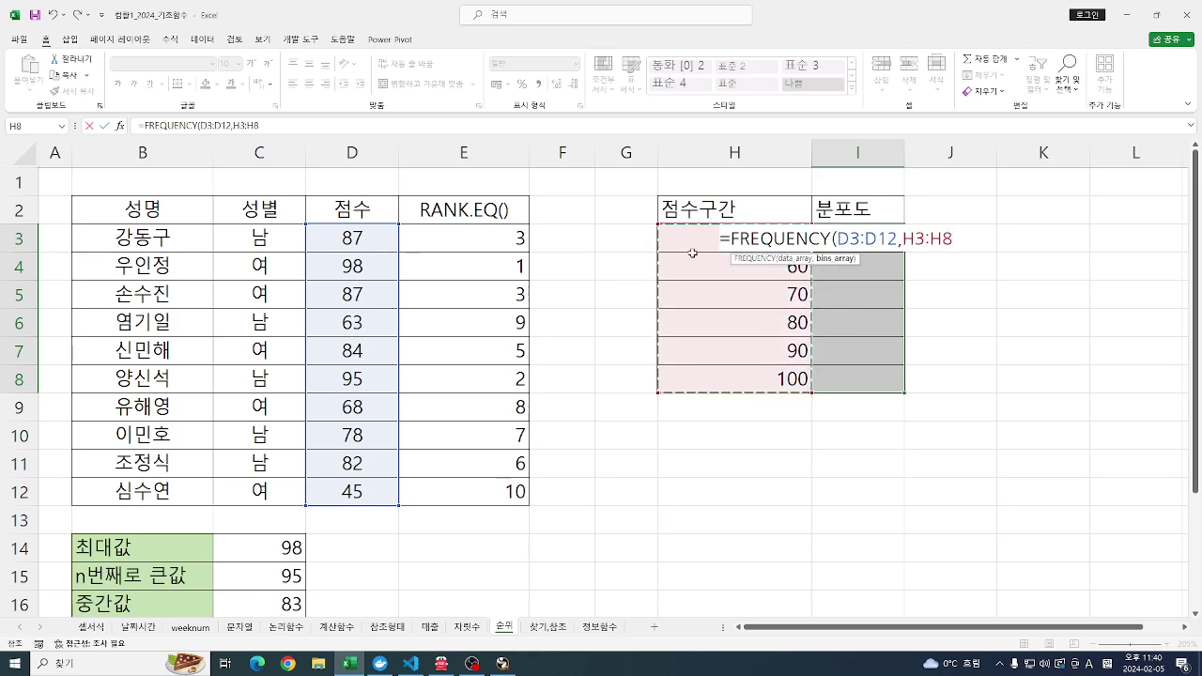
pyautogui.write(')')
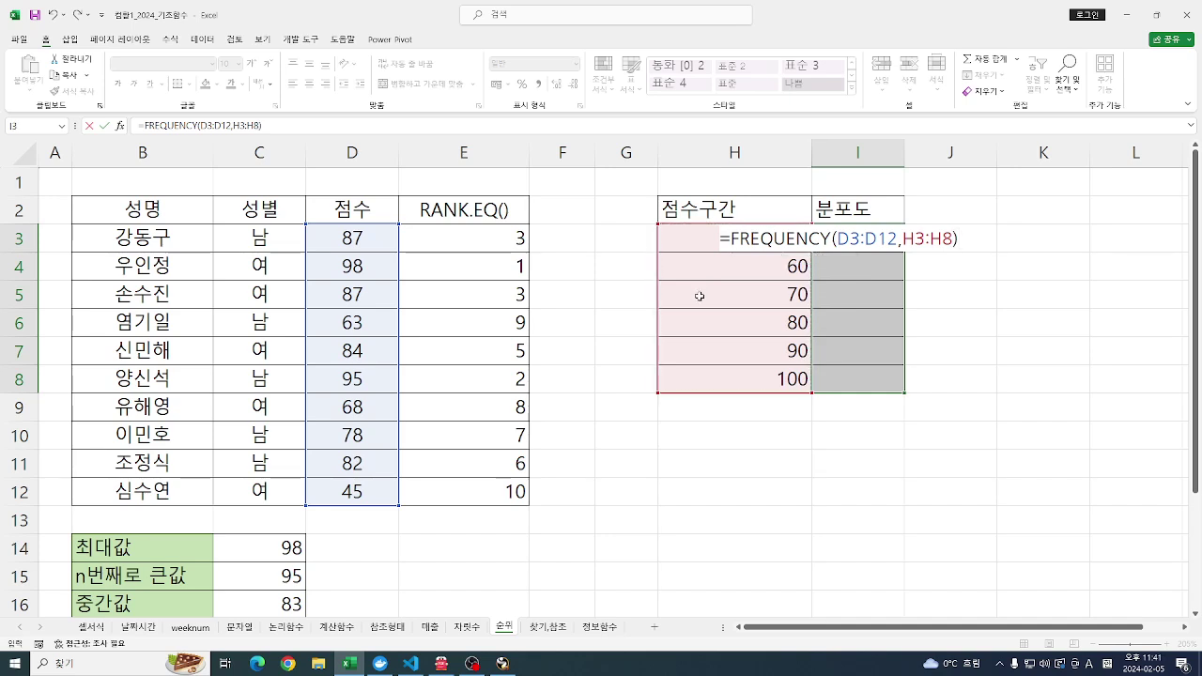
pyautogui.hotkey('ctrl', 'shift', 'Return')
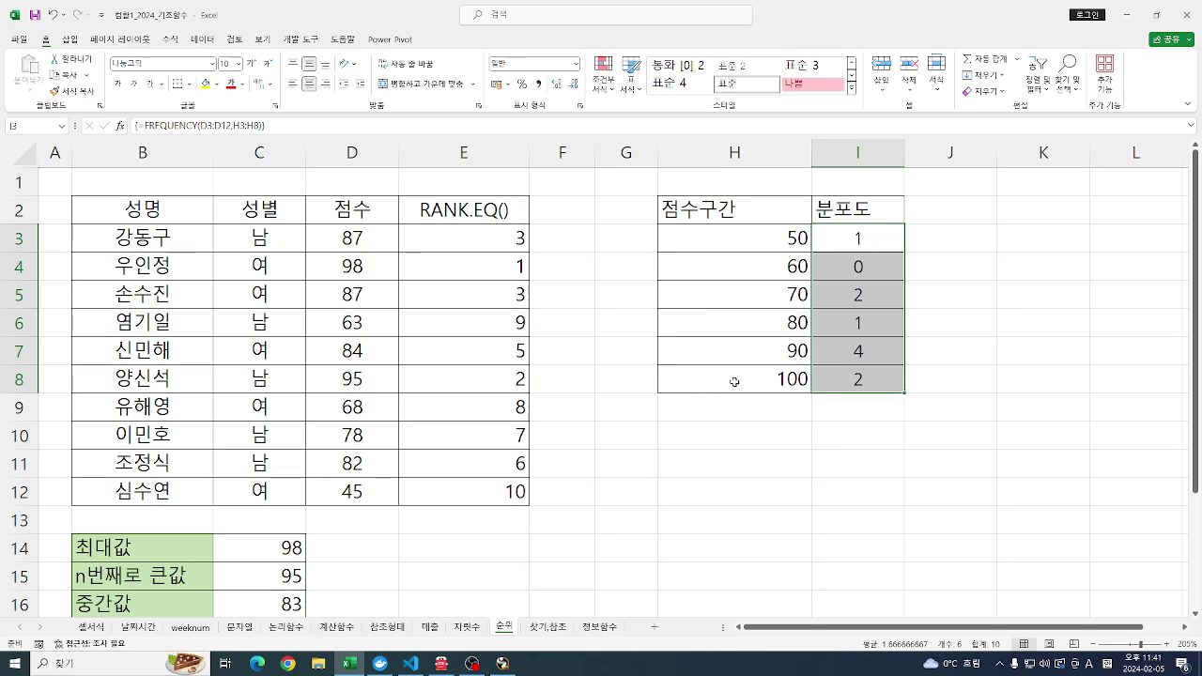
# - Try to delete only part of the FREQUENCY array, selecting I4:I9 without I3
pyautogui.click(955, 297)
pyautogui.moveTo(857, 265); pyautogui.dragTo(860, 413)
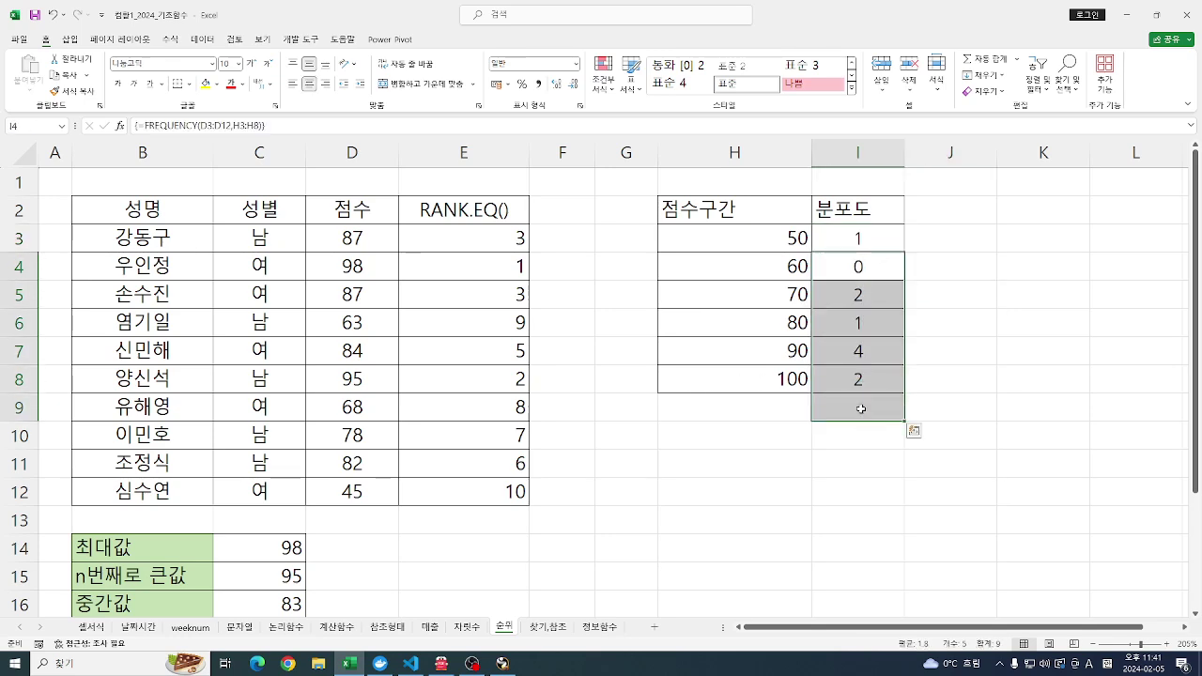
pyautogui.press('Delete')
pyautogui.click(606, 366)
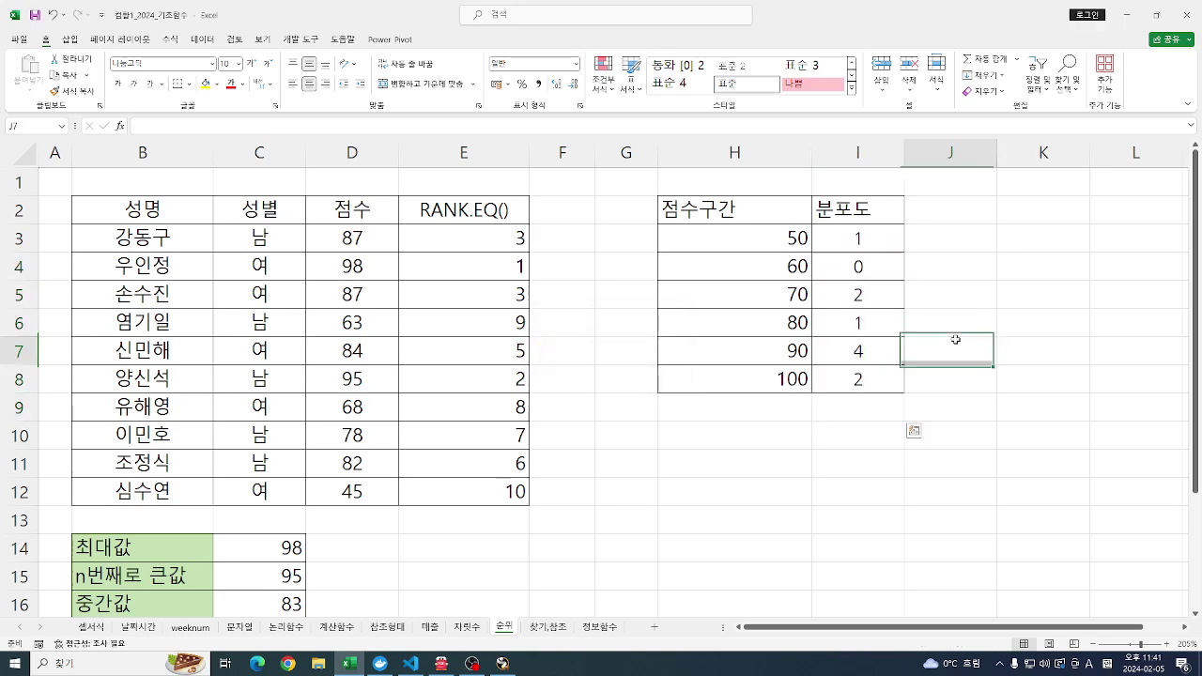
# - Delete the whole FREQUENCY array by clearing I3:I9
pyautogui.click(952, 329)
pyautogui.moveTo(877, 242); pyautogui.dragTo(848, 404)
pyautogui.press('Delete')
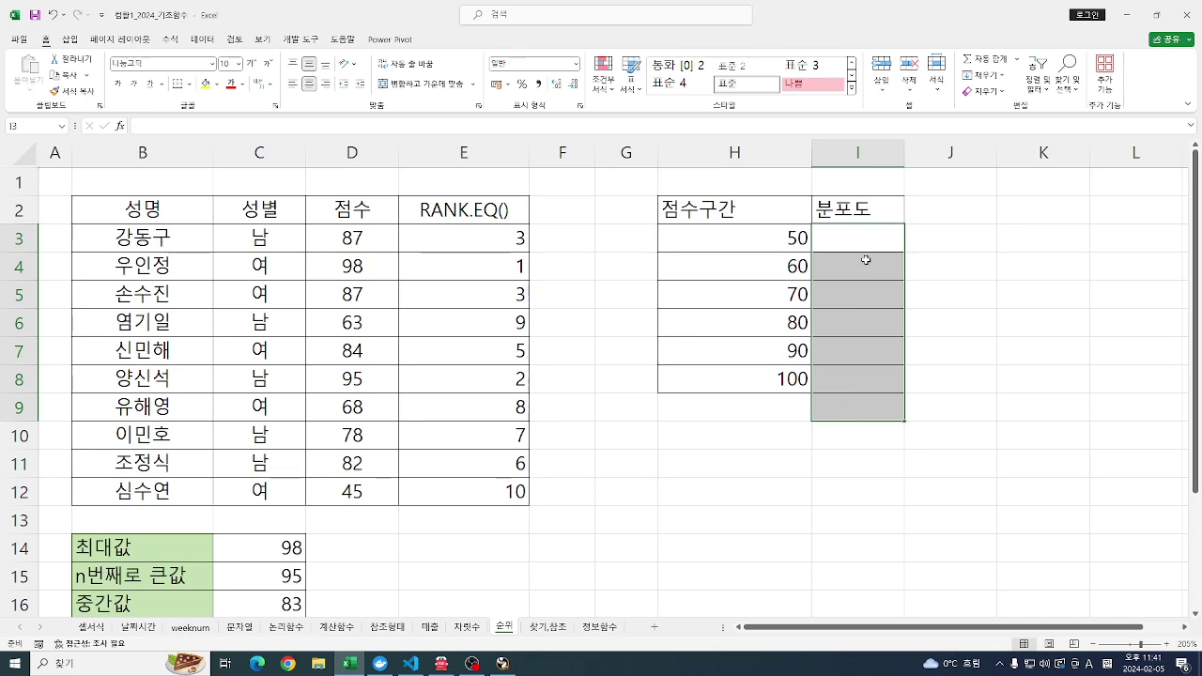
# - Enter =FREQUENCY(D3:D12,H3:H8) as an array formula in I3 alone, fill it down to I8, and inspect the copied formula in I5
pyautogui.click(863, 237)
pyautogui.moveTo(864, 236); pyautogui.dragTo(844, 420)
pyautogui.click(859, 245)
pyautogui.write('=FREQUENCY(')
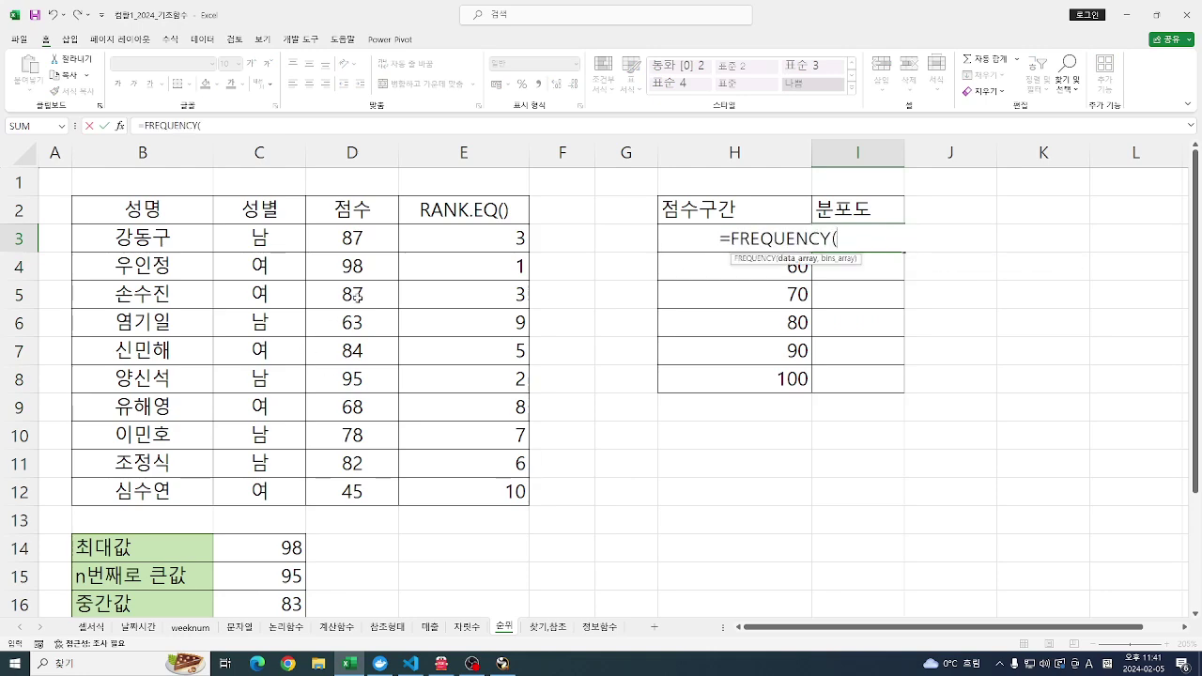
pyautogui.moveTo(363, 237); pyautogui.dragTo(340, 504)
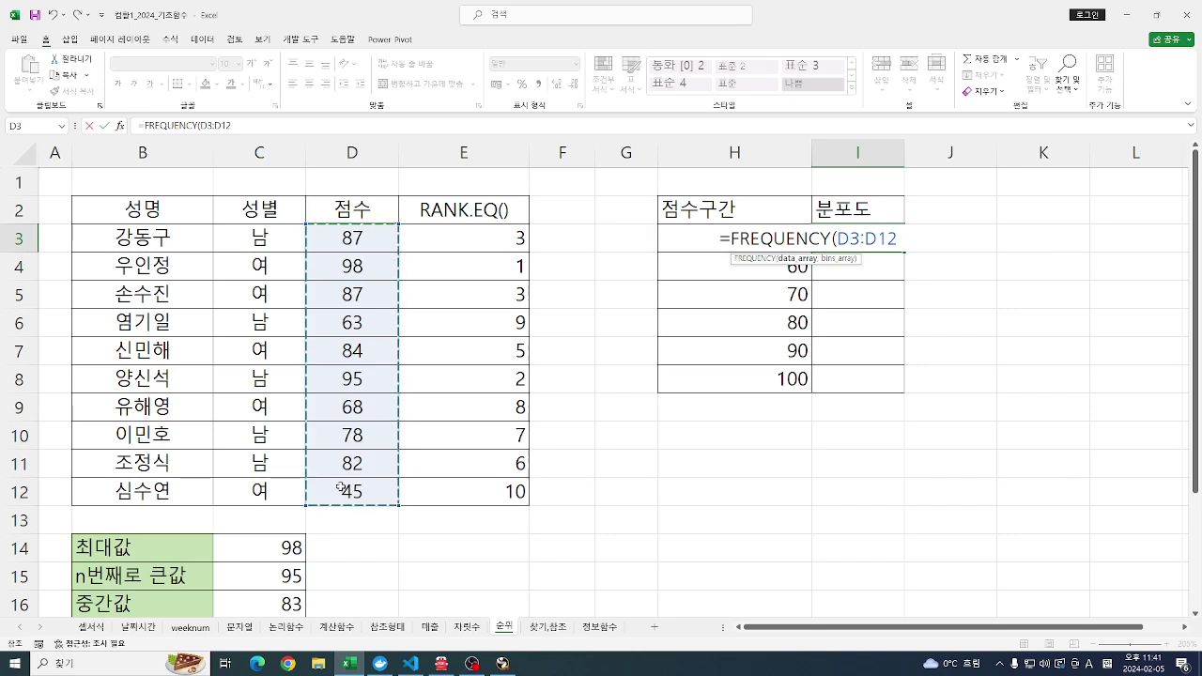
pyautogui.write(',')
pyautogui.moveTo(697, 371); pyautogui.dragTo(689, 242)
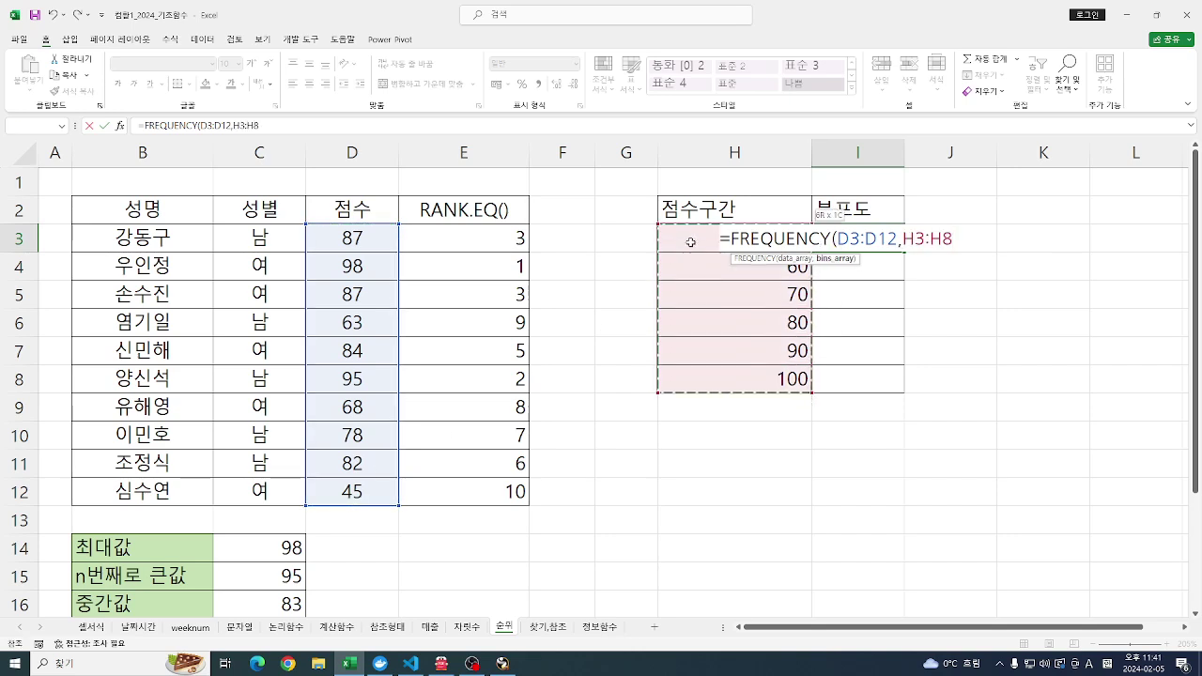
pyautogui.write(')')
pyautogui.hotkey('ctrl', 'shift', 'Return')
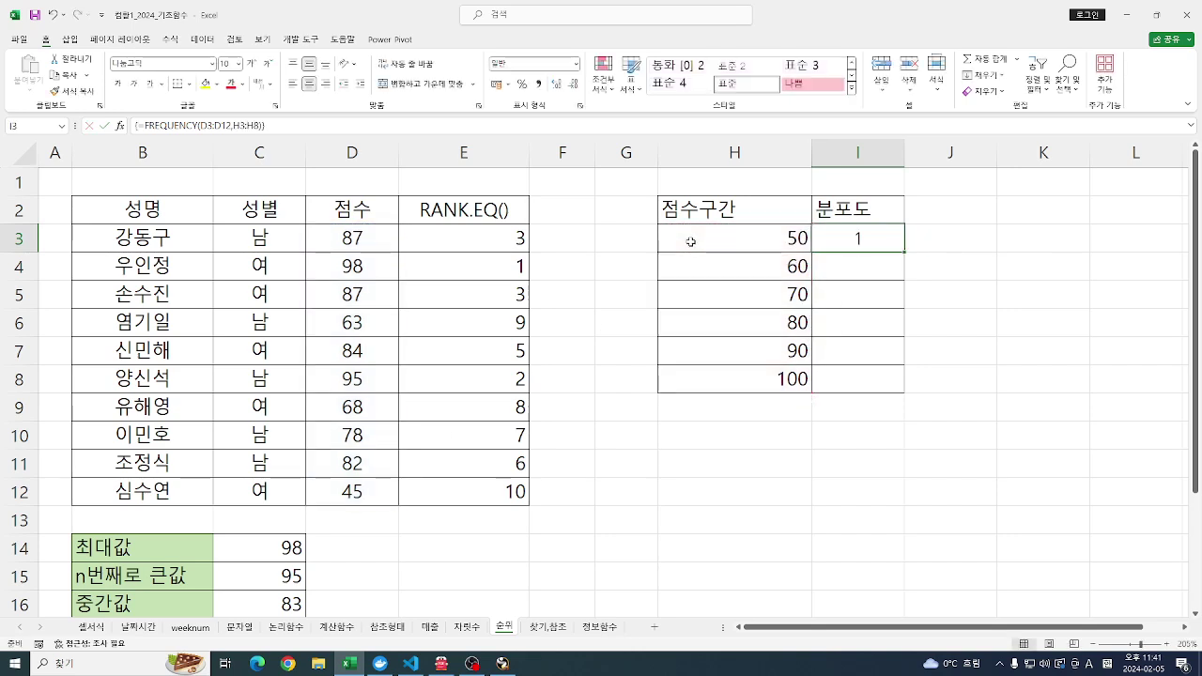
pyautogui.moveTo(904, 252); pyautogui.dragTo(902, 389)
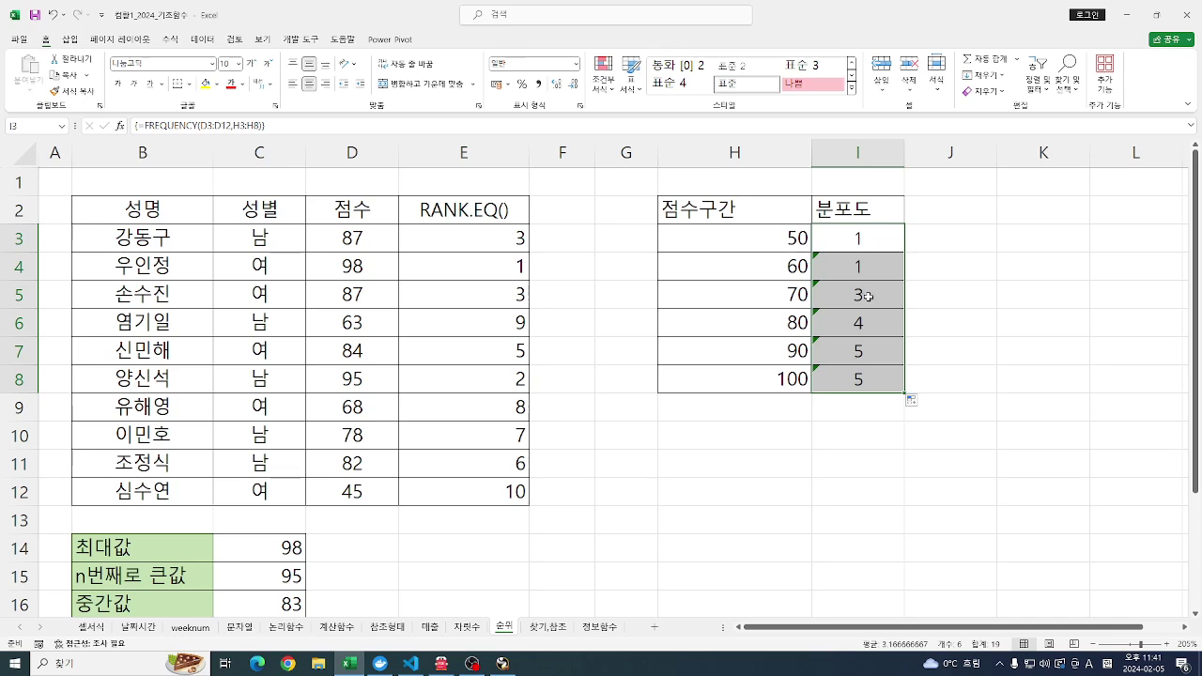
pyautogui.click(868, 295)
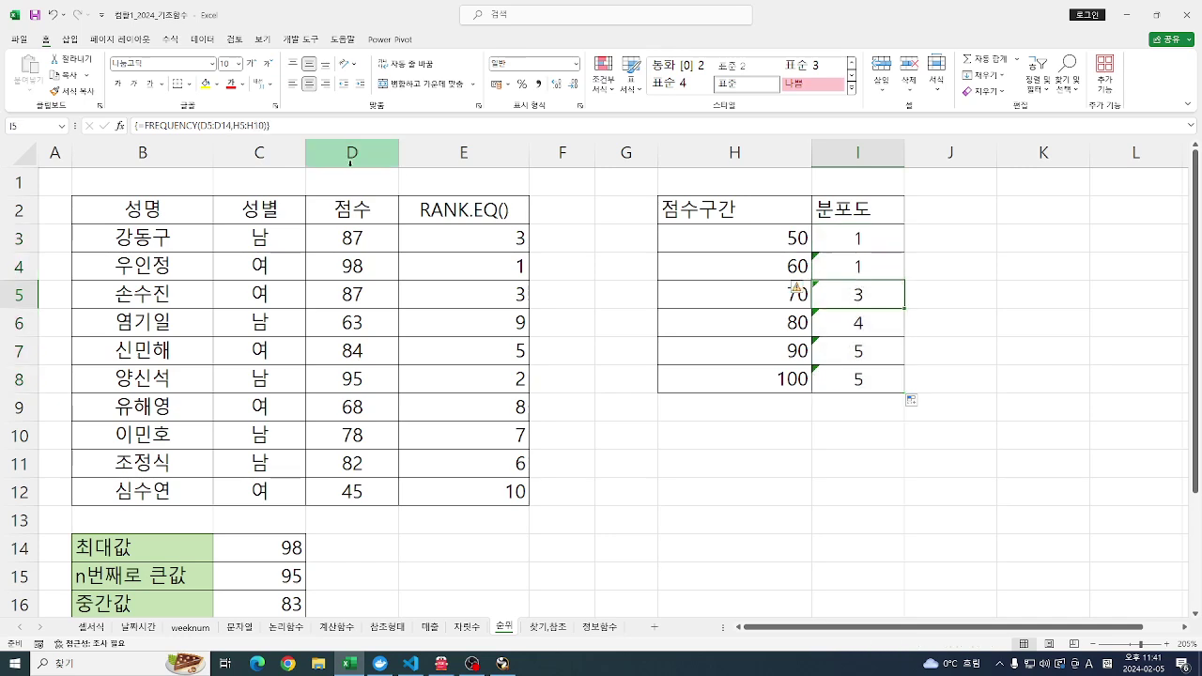
# - Clear the filled-down FREQUENCY formulas below I3 and the original formula in I3
pyautogui.moveTo(879, 267); pyautogui.dragTo(849, 437)
pyautogui.press('Delete')
pyautogui.click(869, 229)
pyautogui.press('Delete')
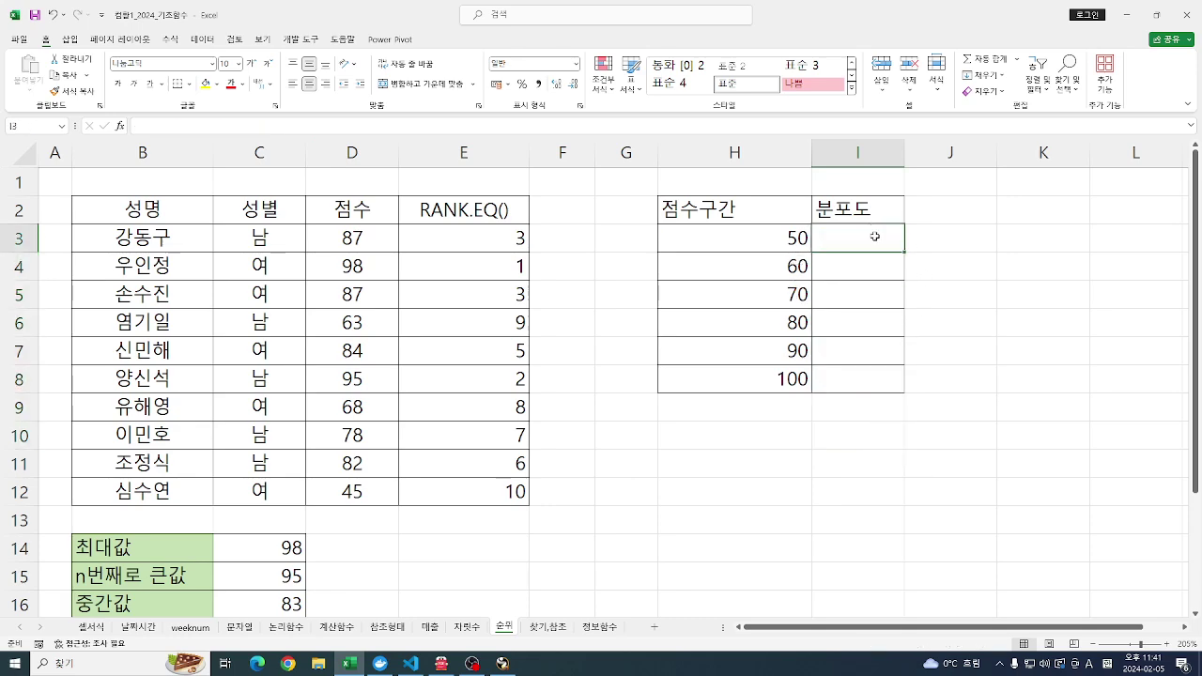
# - Select I3:I8 and enter =FREQUENCY(D3:D12,H3:H8) as a single array formula to fill the 분포도 column
pyautogui.moveTo(869, 234); pyautogui.dragTo(848, 378)
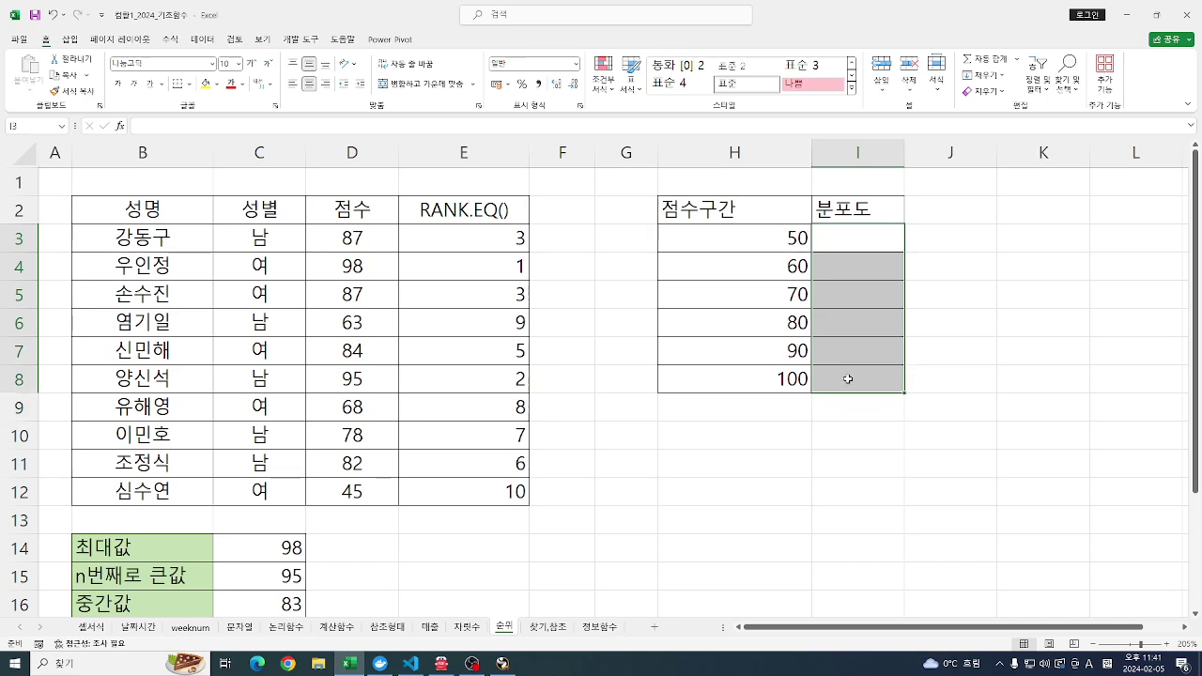
pyautogui.write('=FREQUENCY(')
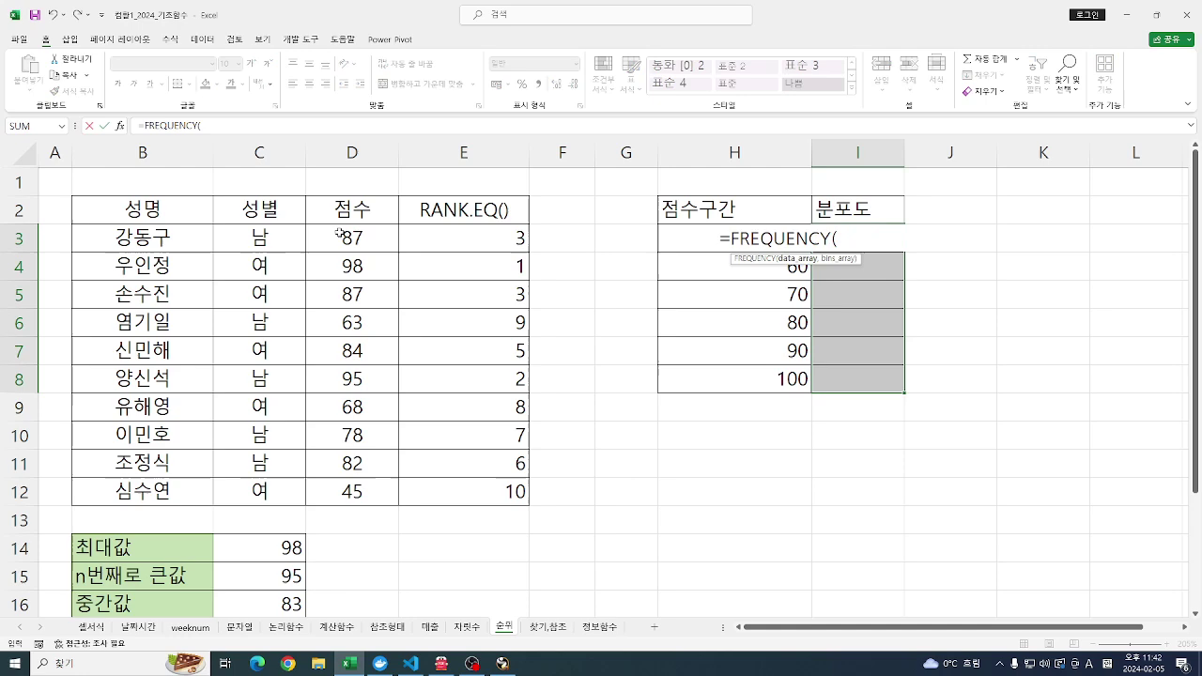
pyautogui.moveTo(340, 233); pyautogui.dragTo(340, 483)
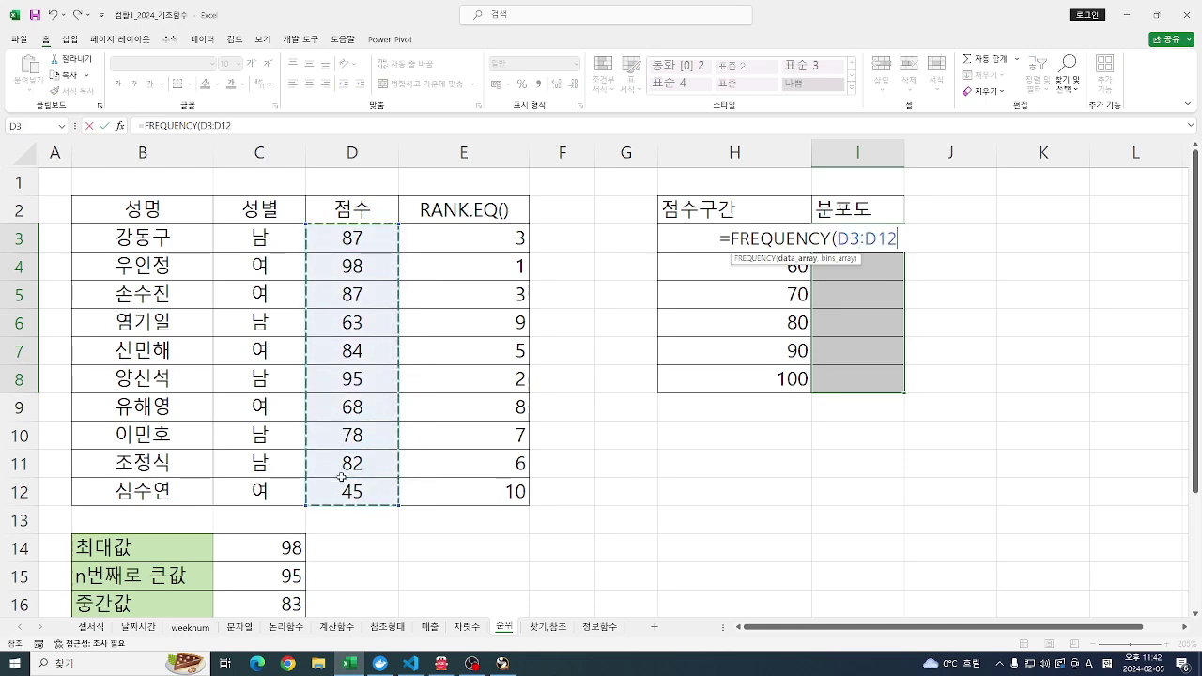
pyautogui.write(',')
pyautogui.moveTo(692, 376); pyautogui.dragTo(694, 247)
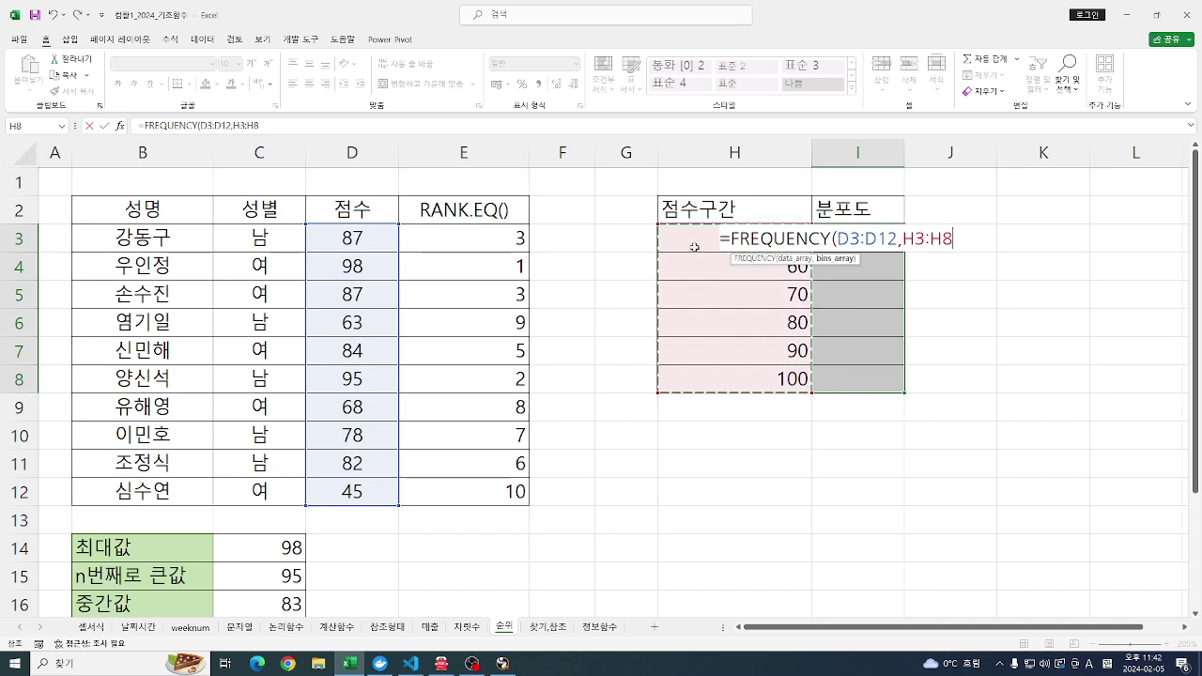
pyautogui.write(')')
pyautogui.hotkey('ctrl', 'shift', 'Return')
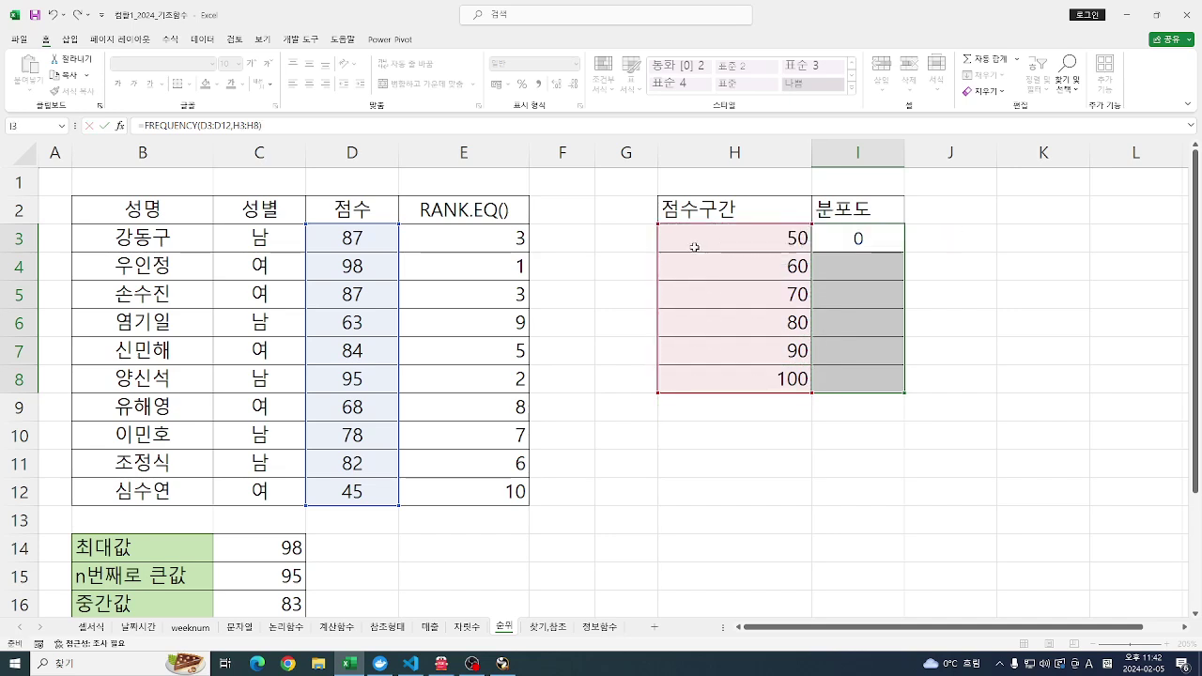